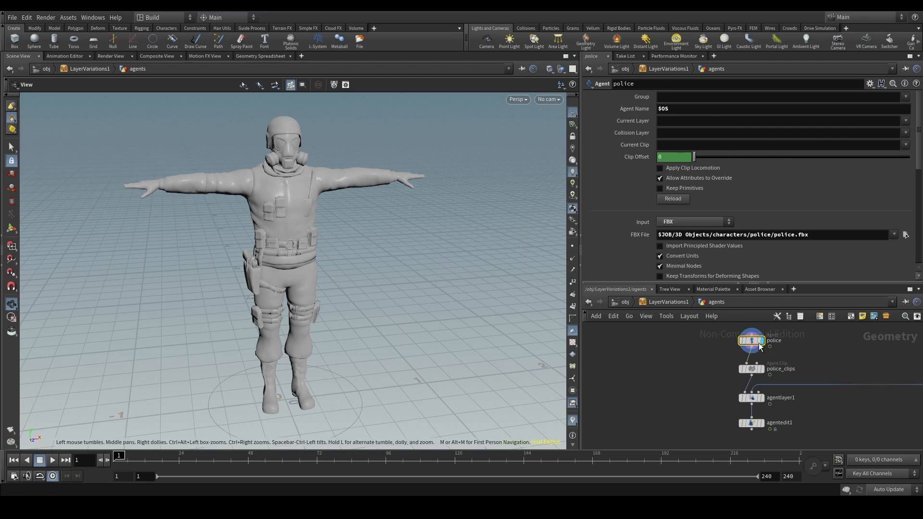
- Display the agentlayer1 node's output after the police agent and examine the character's pose and empty hands from several angles
{"action": "mouse_move", "coordinate": [756, 345]}
{"action": "left_click_drag", "start_coordinate": [337, 274], "coordinate": [316, 276]}
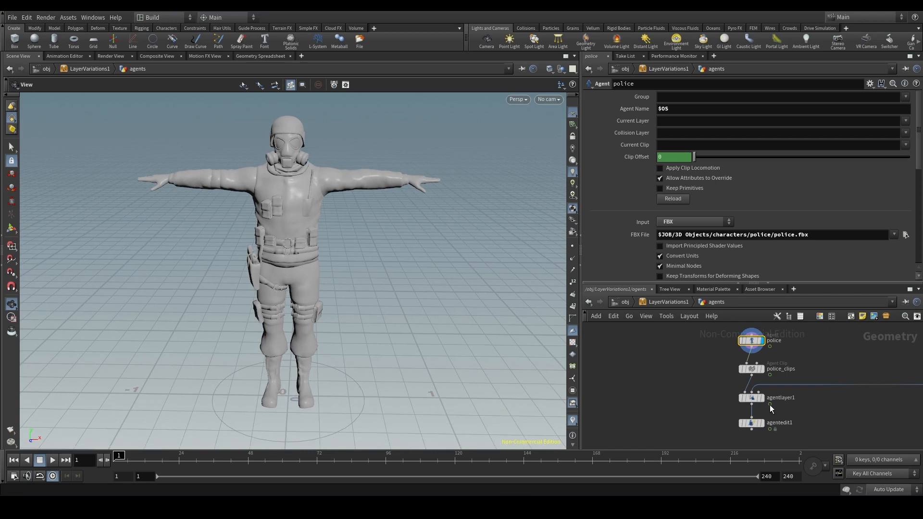
{"action": "left_click", "coordinate": [760, 398]}
{"action": "left_click", "coordinate": [751, 398]}
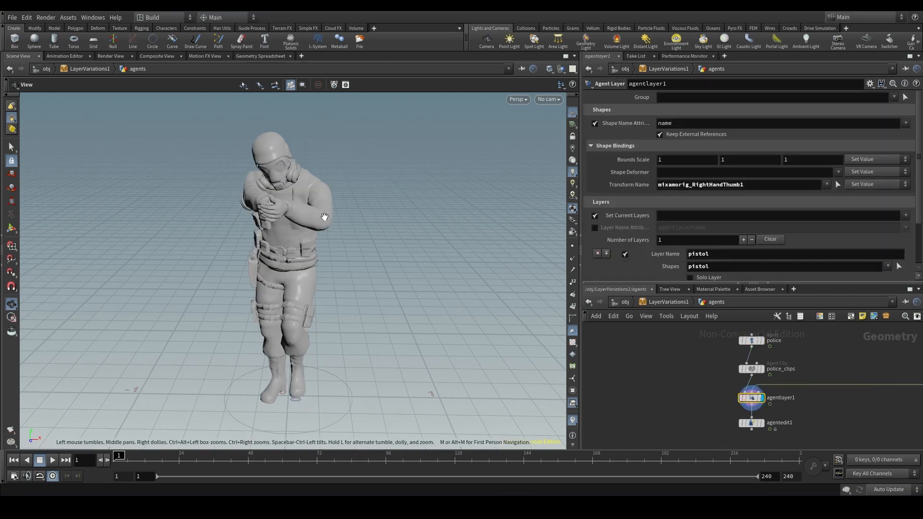
{"action": "left_click_drag", "start_coordinate": [325, 217], "coordinate": [297, 212]}
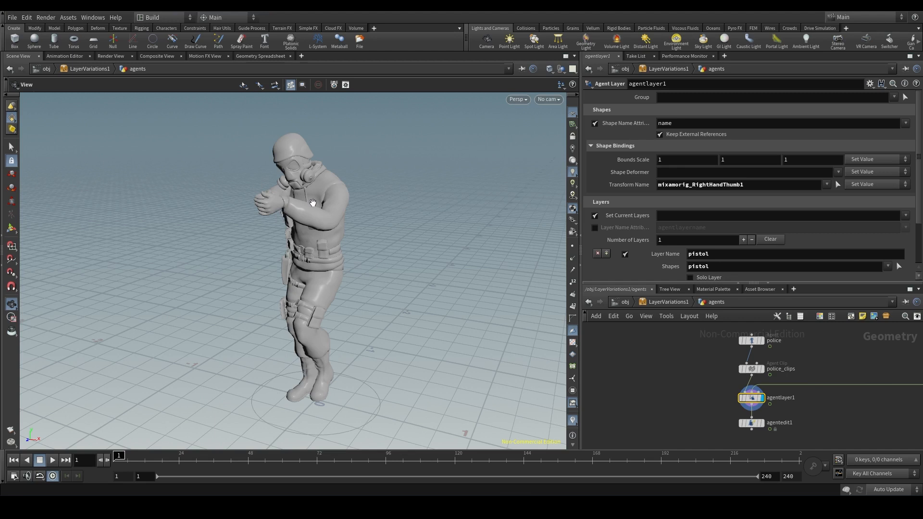
{"action": "left_click_drag", "start_coordinate": [306, 214], "coordinate": [377, 212]}
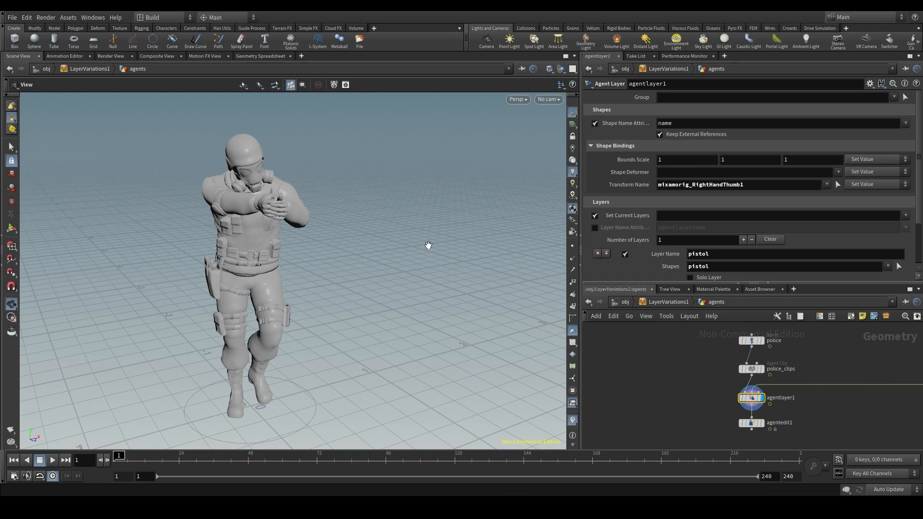
{"action": "left_click_drag", "start_coordinate": [427, 246], "coordinate": [310, 242]}
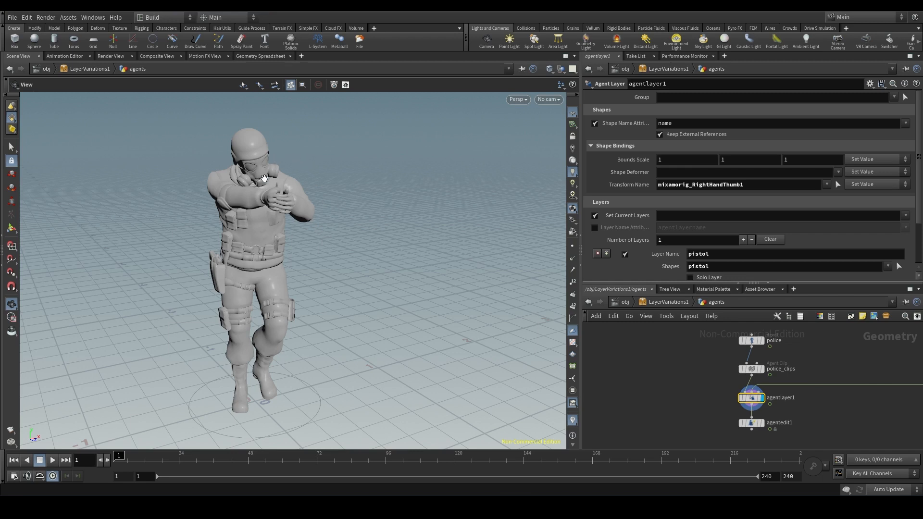
{"action": "left_click_drag", "start_coordinate": [265, 201], "coordinate": [329, 200]}
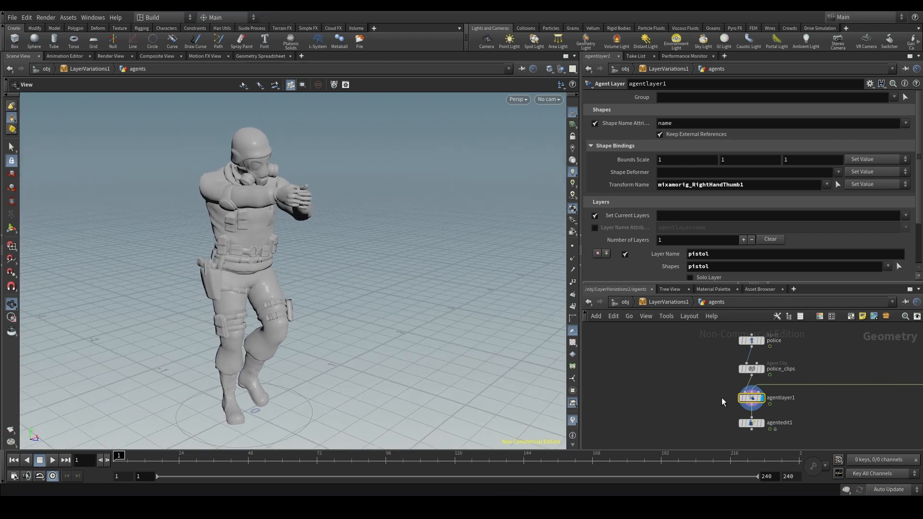
{"action": "scroll", "coordinate": [762, 242], "scroll_direction": "down", "scroll_amount": 3}
{"action": "scroll", "coordinate": [765, 231], "scroll_direction": "up", "scroll_amount": 3}
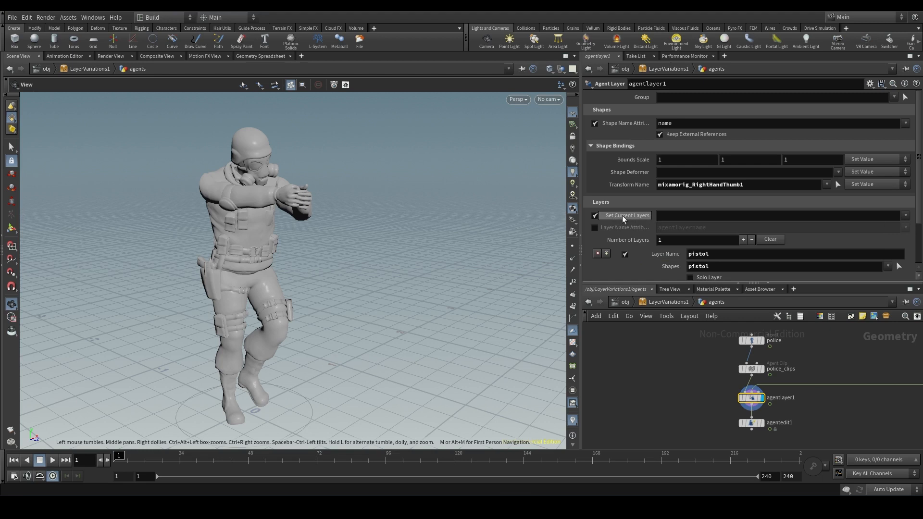
- Compare the outputs of the police, agentlayer1 and agentedit1 nodes and examine the layers named in agentedit1's Set Current Layers
{"action": "left_click", "coordinate": [756, 342]}
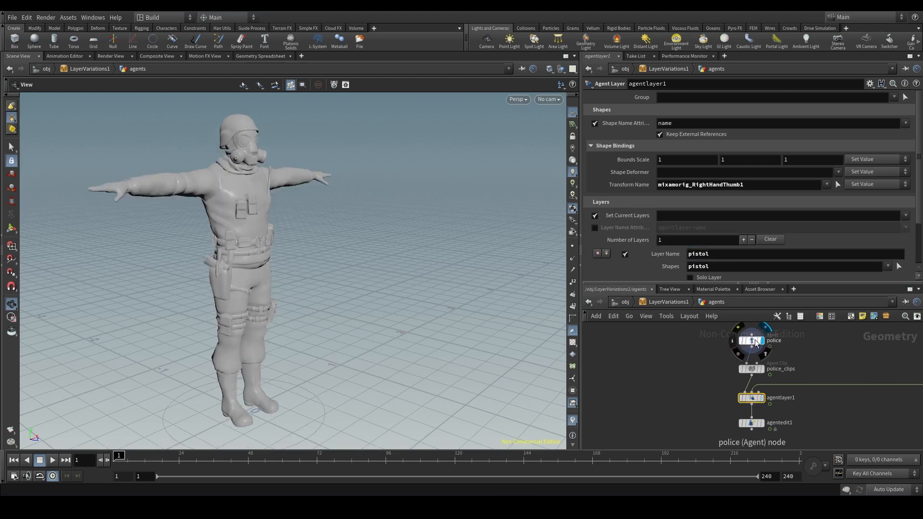
{"action": "left_click", "coordinate": [753, 341]}
{"action": "scroll", "coordinate": [224, 230], "scroll_direction": "up", "scroll_amount": 3}
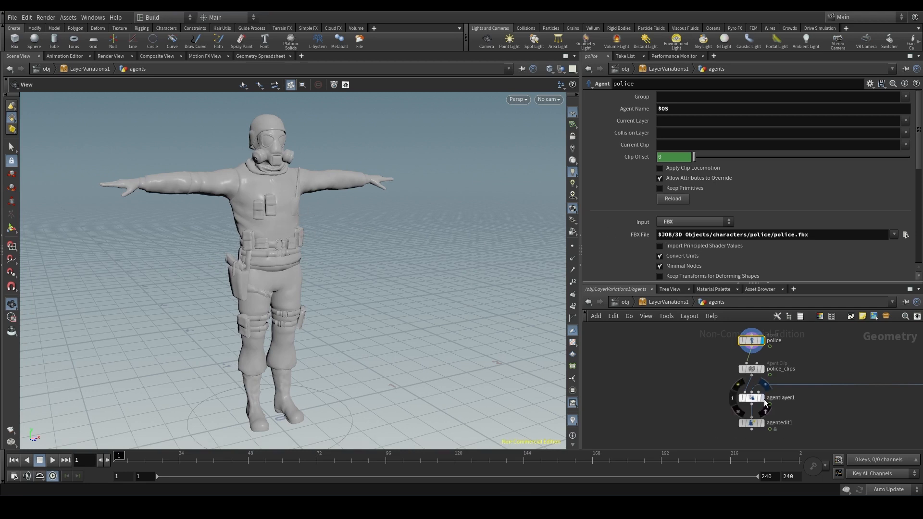
{"action": "left_click", "coordinate": [752, 397]}
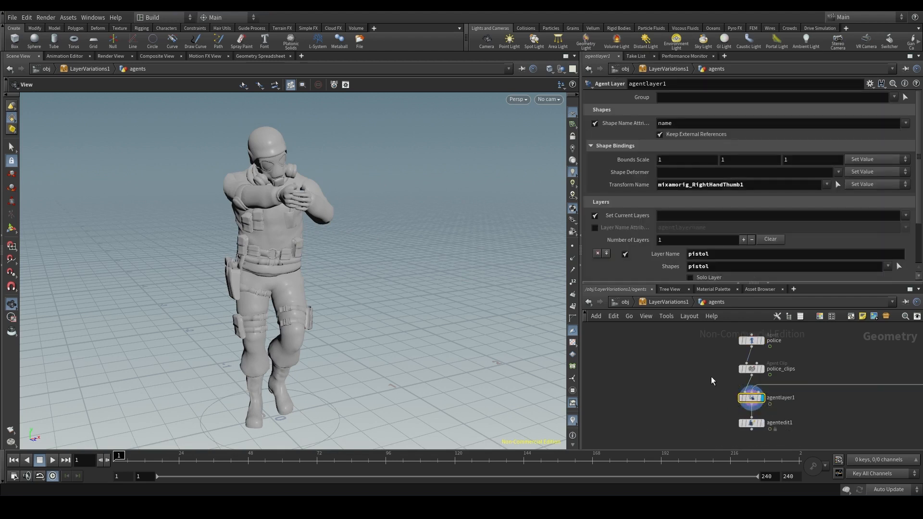
{"action": "left_click", "coordinate": [763, 424]}
{"action": "left_click", "coordinate": [754, 422]}
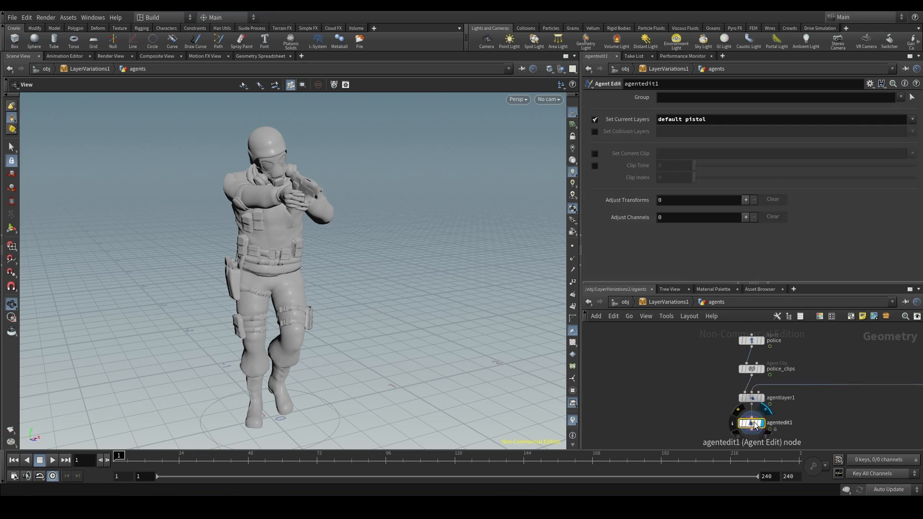
{"action": "double_click", "coordinate": [681, 120]}
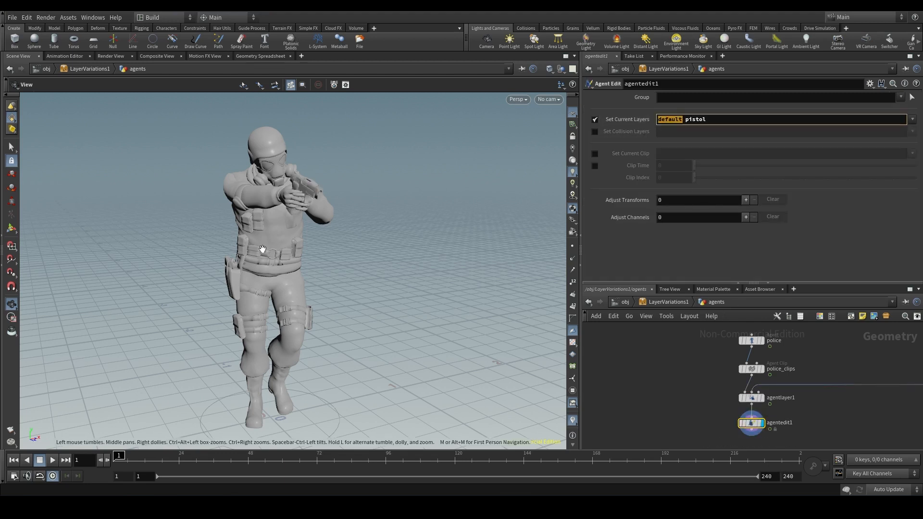
{"action": "left_click_drag", "start_coordinate": [683, 119], "coordinate": [730, 120]}
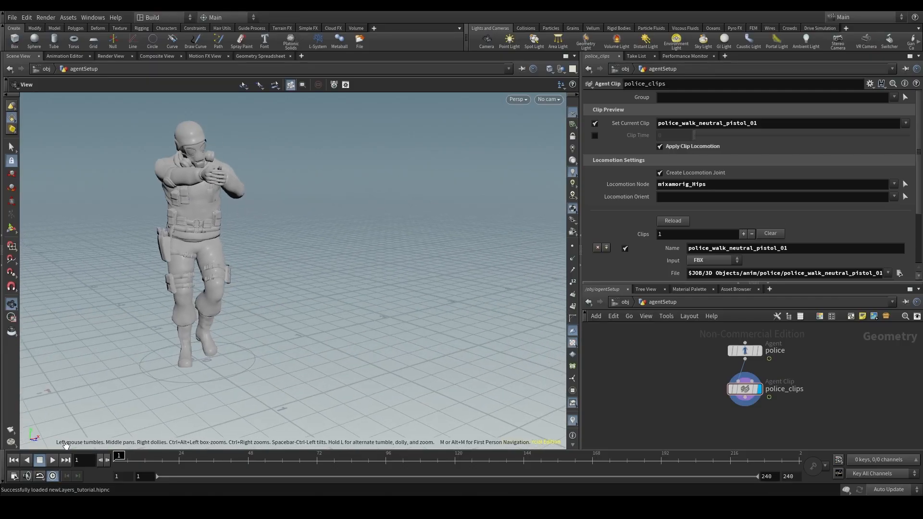
- Play the police agent's walk animation and return the timeline to frame 1
{"action": "left_click", "coordinate": [52, 460]}
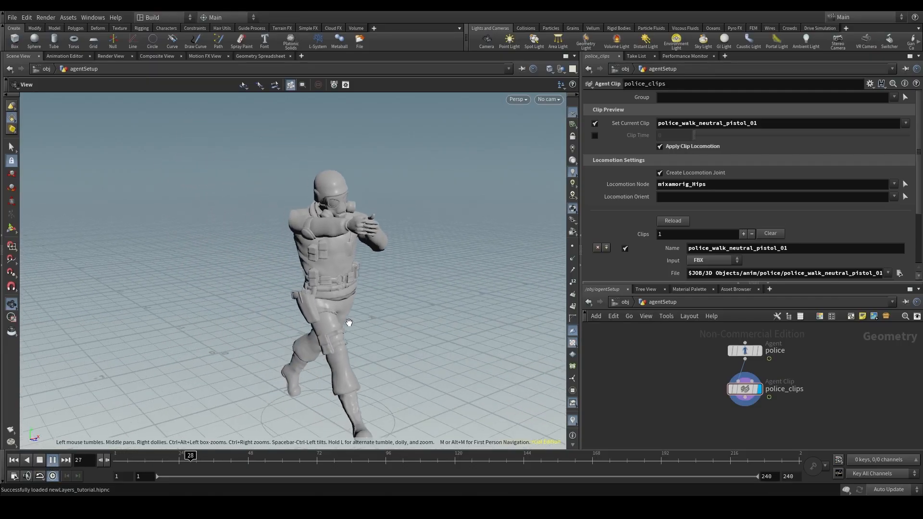
{"action": "left_click", "coordinate": [54, 463]}
{"action": "left_click_drag", "start_coordinate": [177, 460], "coordinate": [113, 454]}
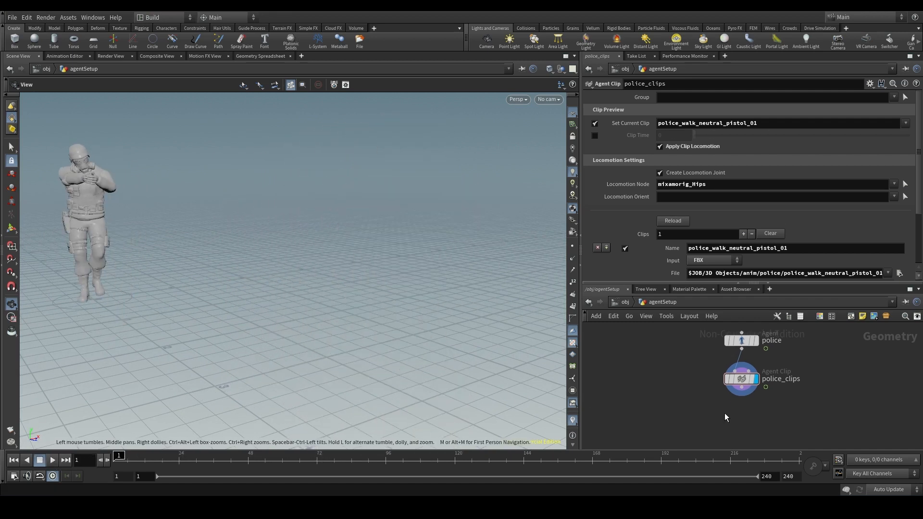
- Add an Agent Layer node below police_clips, wire it to the clips output and display it
{"action": "key", "text": "Tab"}
{"action": "type", "text": "agent l"}
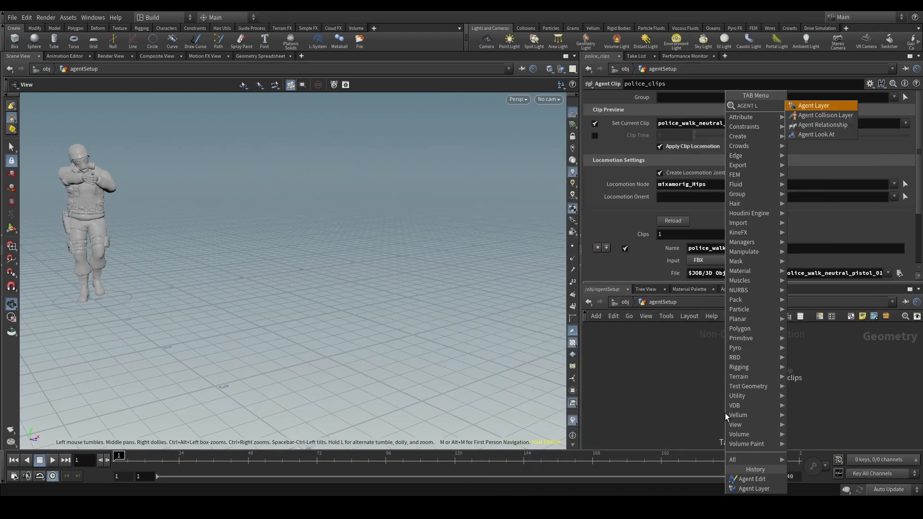
{"action": "left_click", "coordinate": [829, 107]}
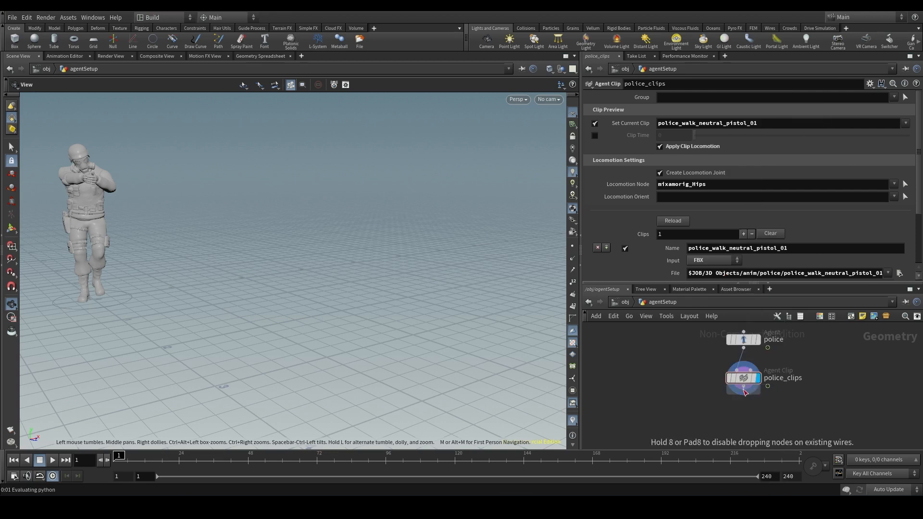
{"action": "left_click", "coordinate": [740, 411]}
{"action": "left_click", "coordinate": [759, 412]}
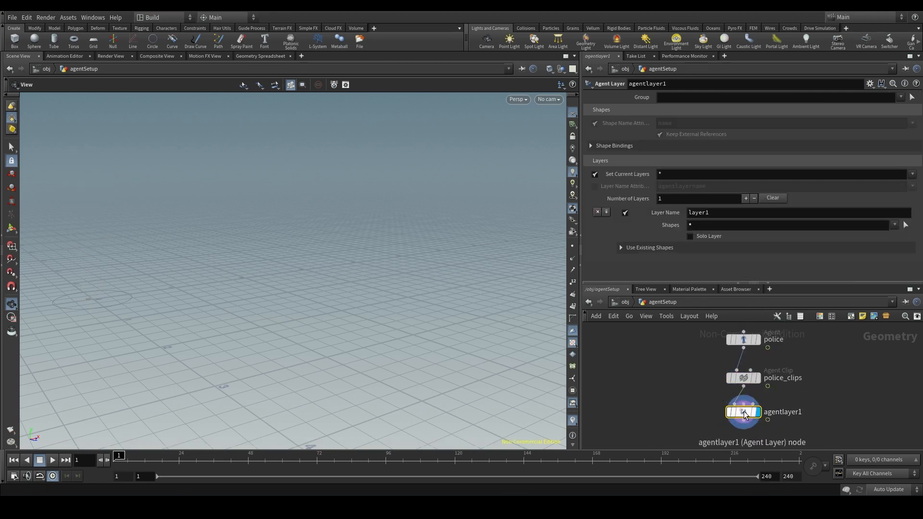
{"action": "left_click_drag", "start_coordinate": [744, 415], "coordinate": [744, 419]}
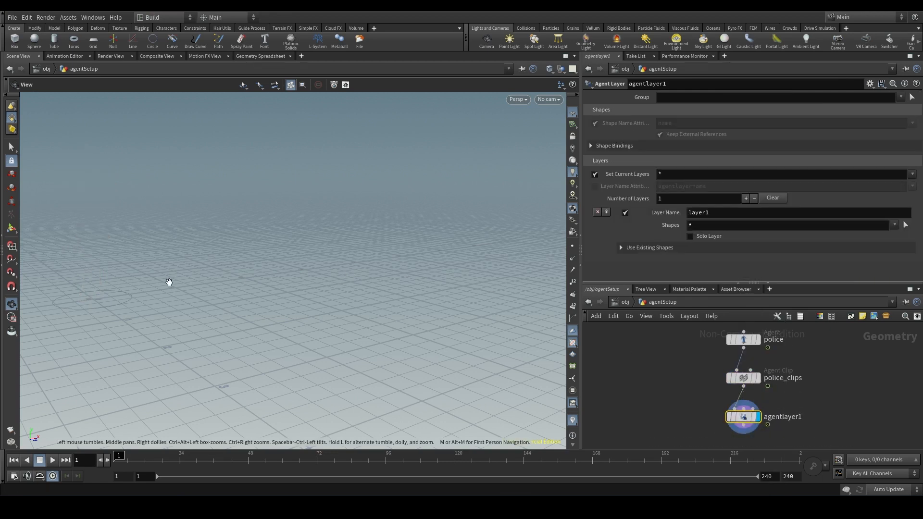
{"action": "middle_click_drag", "start_coordinate": [168, 282], "coordinate": [252, 274]}
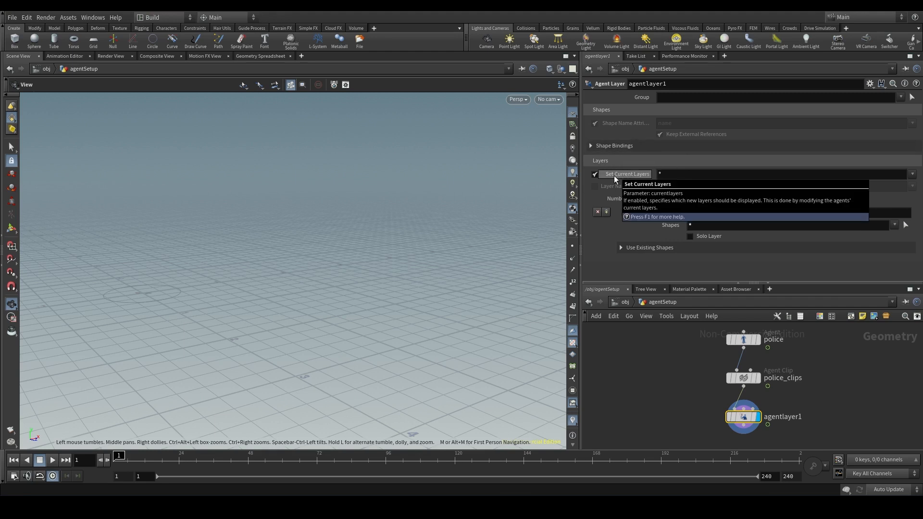
- Clear the Set Current Layers pattern on the agentlayer1 node and check the agent up close
{"action": "left_click", "coordinate": [665, 178]}
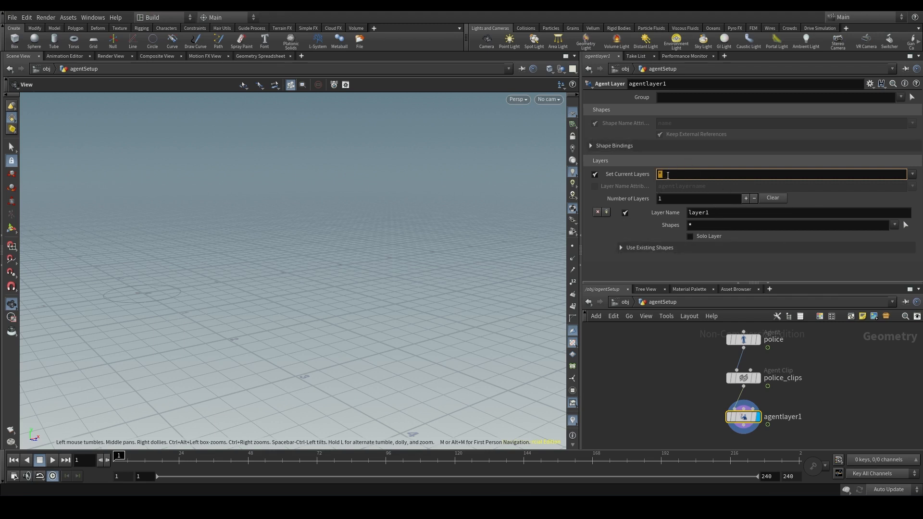
{"action": "mouse_move", "coordinate": [630, 177]}
{"action": "double_click", "coordinate": [725, 212]}
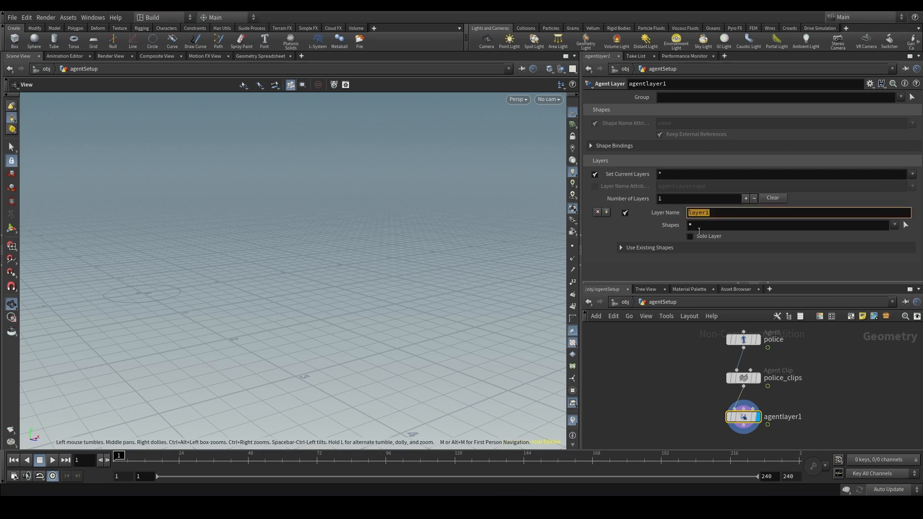
{"action": "key", "text": "Tab"}
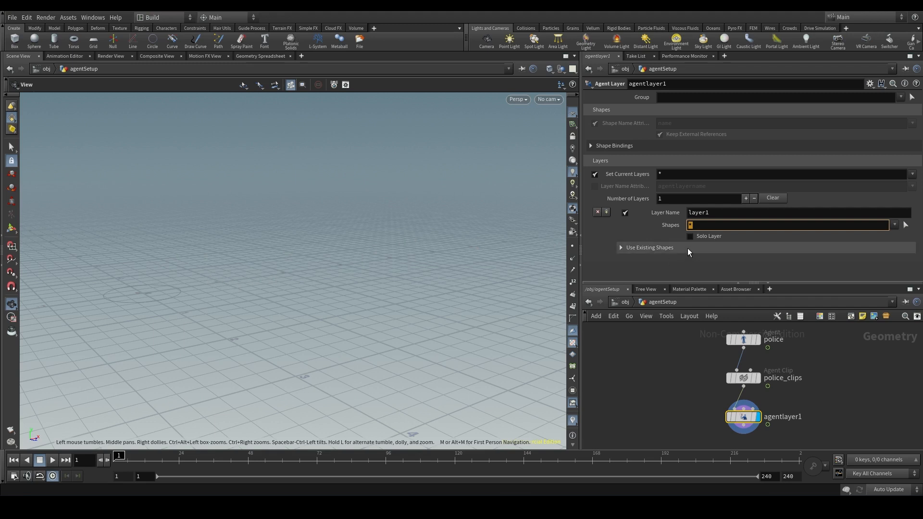
{"action": "left_click_drag", "start_coordinate": [665, 175], "coordinate": [651, 177]}
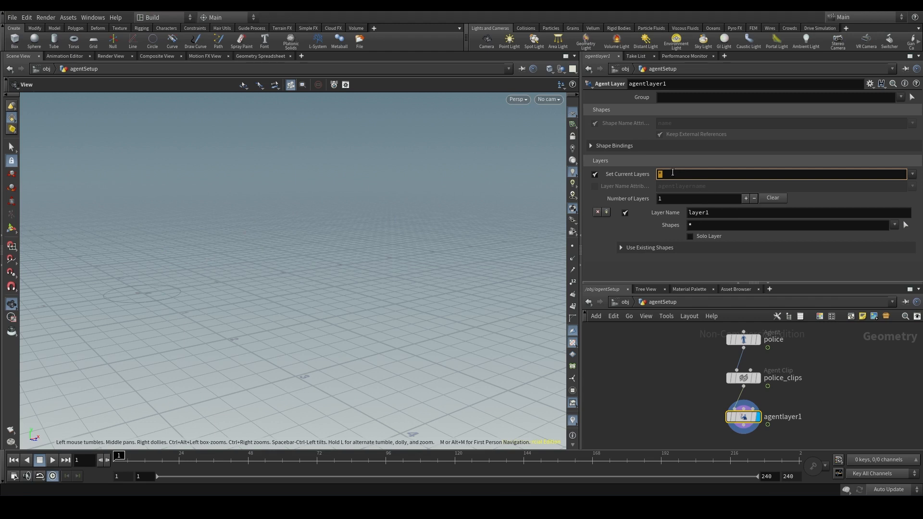
{"action": "key", "text": "Return"}
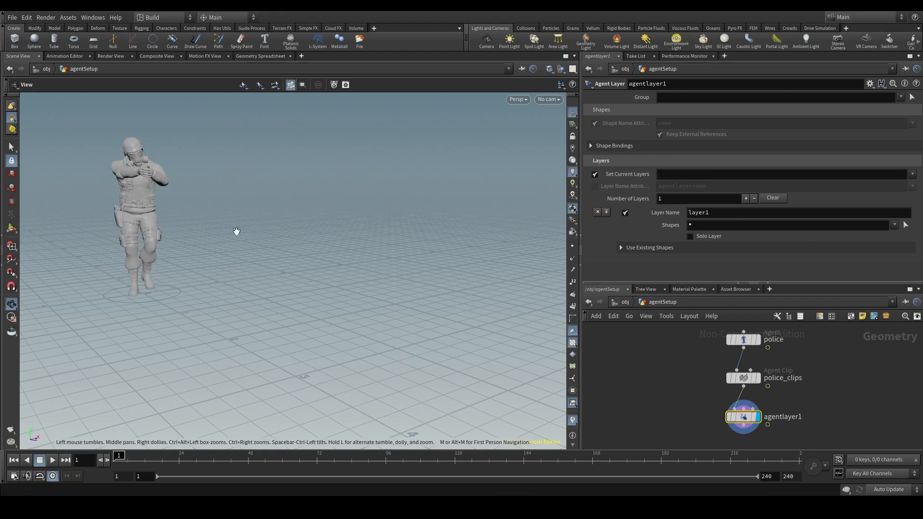
{"action": "middle_click_drag", "start_coordinate": [97, 218], "coordinate": [116, 233]}
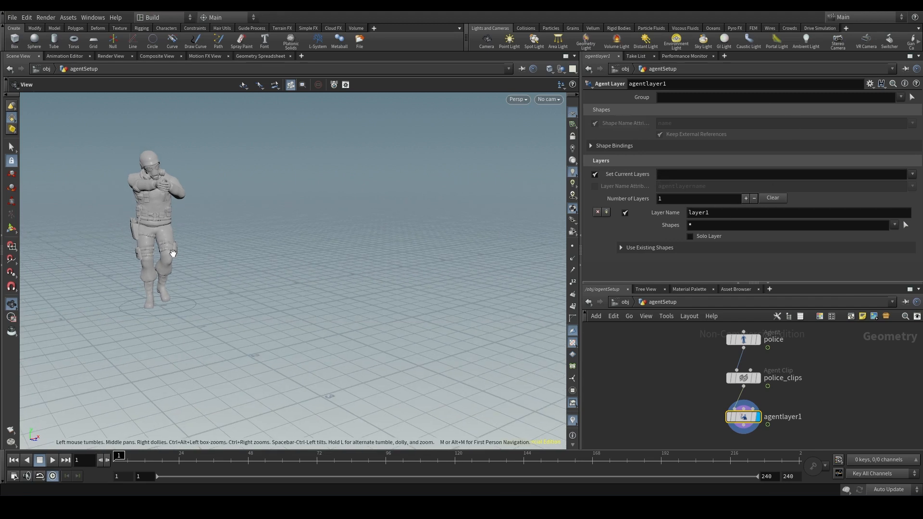
{"action": "middle_click_drag", "start_coordinate": [160, 222], "coordinate": [309, 212]}
{"action": "scroll", "coordinate": [309, 211], "scroll_direction": "up", "scroll_amount": 4}
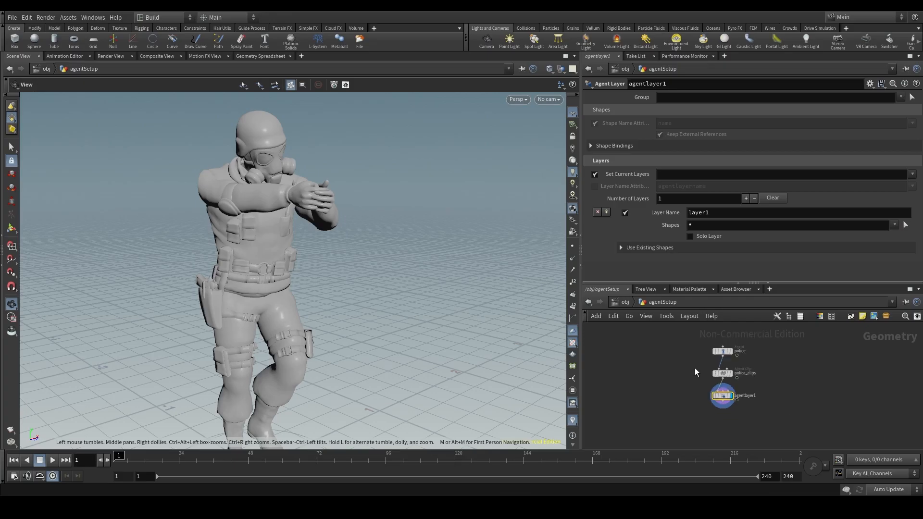
- Add a File node beside the agent chain, load Beretta 92fs.fbx from the weapons folder and display it
{"action": "middle_click_drag", "start_coordinate": [695, 368], "coordinate": [631, 371]}
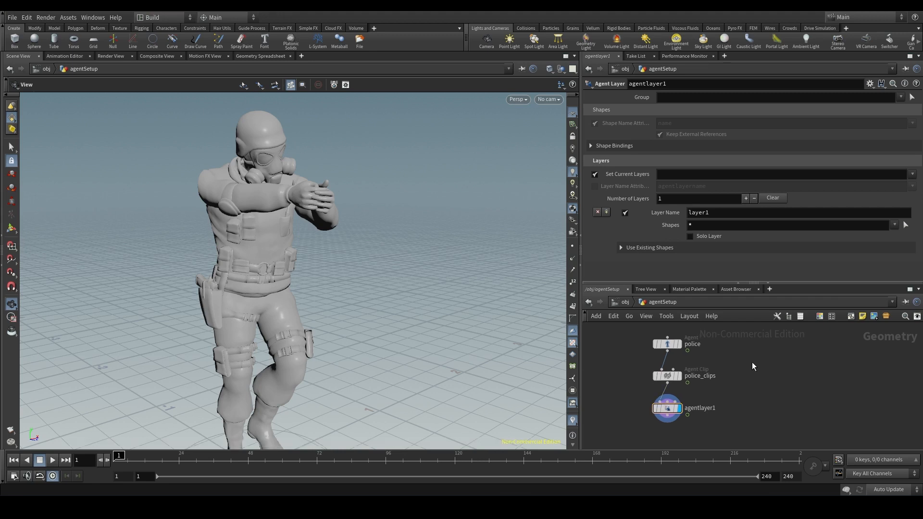
{"action": "key", "text": "Tab"}
{"action": "key", "text": "Return"}
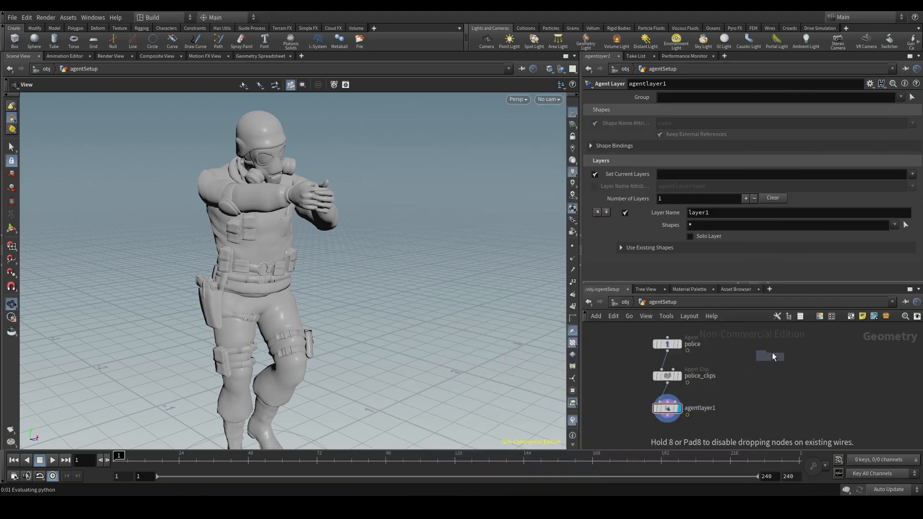
{"action": "left_click", "coordinate": [779, 355]}
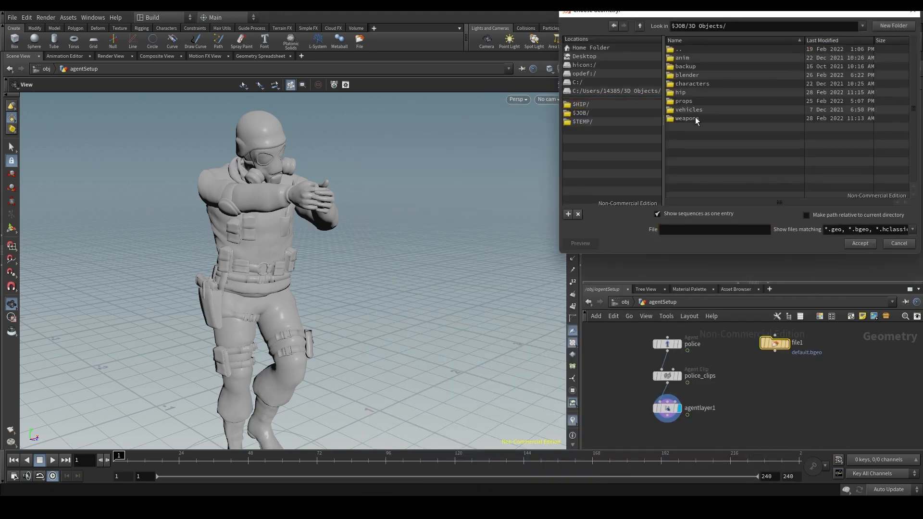
{"action": "double_click", "coordinate": [695, 118]}
{"action": "double_click", "coordinate": [737, 126]}
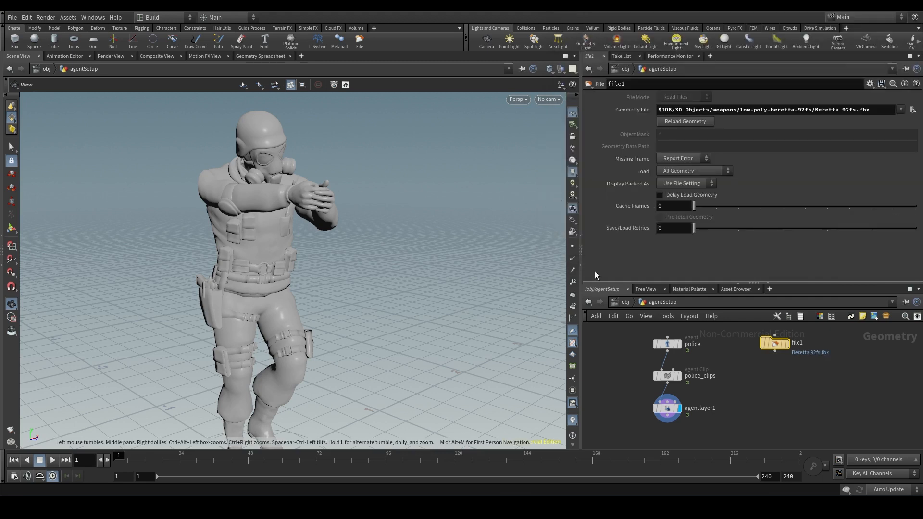
{"action": "left_click", "coordinate": [787, 343]}
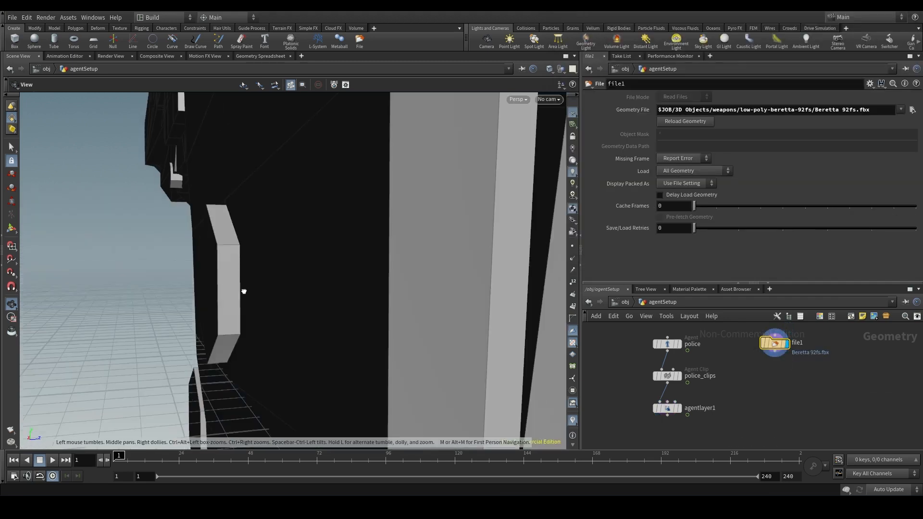
- Check the whole pistol model and add a Merge node below the file1 node
{"action": "left_click_drag", "start_coordinate": [244, 292], "coordinate": [283, 290]}
{"action": "scroll", "coordinate": [283, 290], "scroll_direction": "down", "scroll_amount": 10}
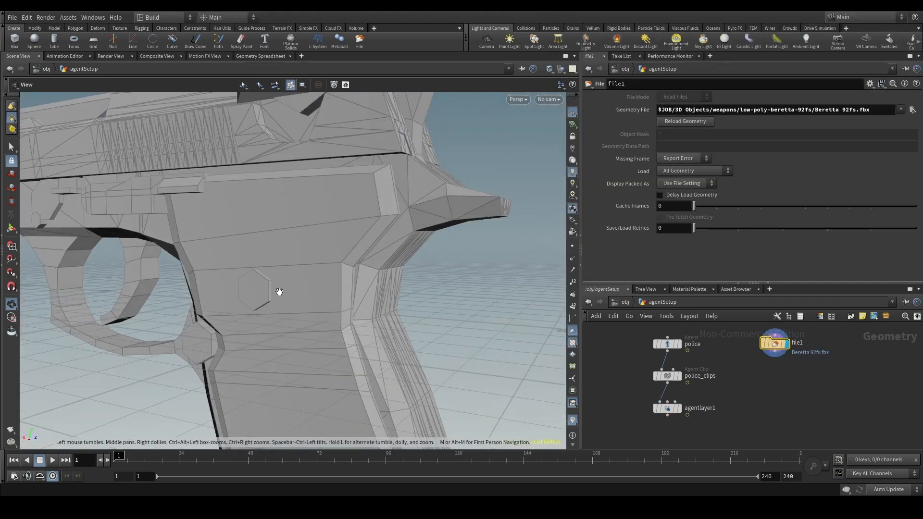
{"action": "scroll", "coordinate": [270, 293], "scroll_direction": "down", "scroll_amount": 3}
{"action": "middle_click_drag", "start_coordinate": [269, 293], "coordinate": [353, 277]}
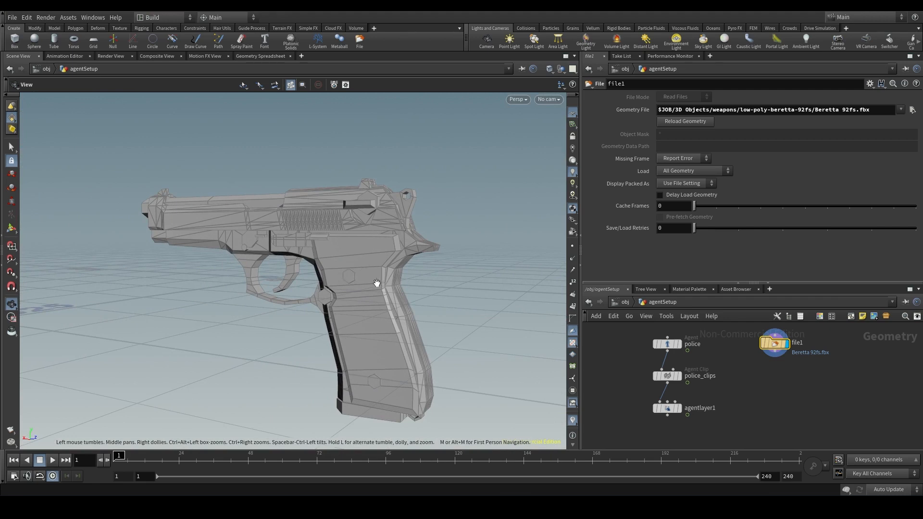
{"action": "key", "text": "Tab"}
{"action": "type", "text": "merge"}
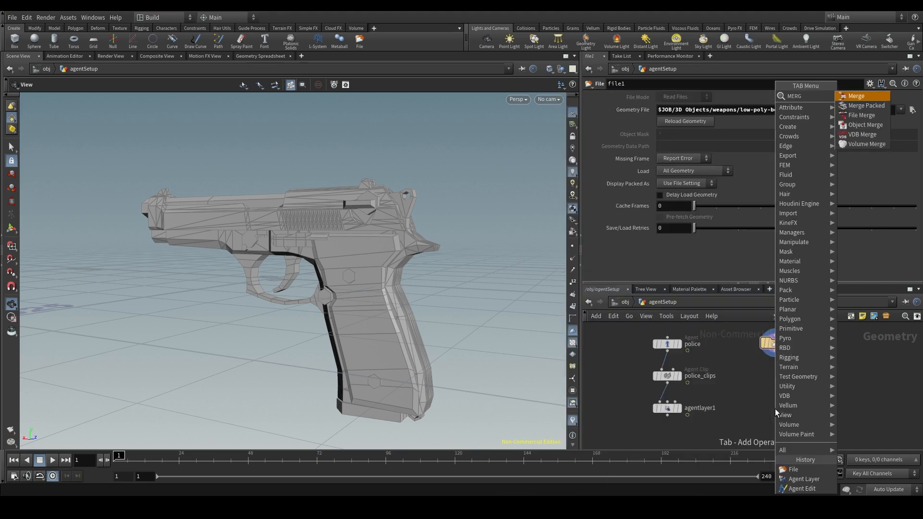
{"action": "key", "text": "Return"}
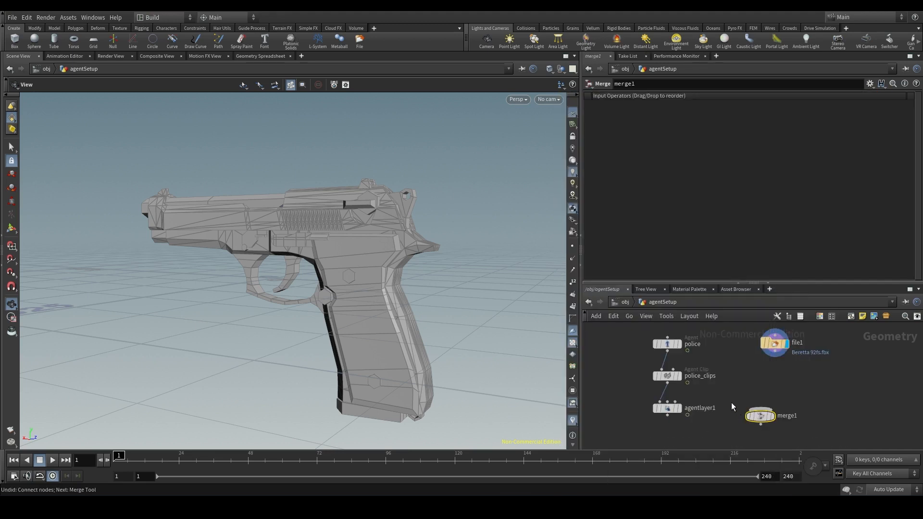
- Wire police_clips and file1 into the merge1 node and display the merged result
{"action": "left_click", "coordinate": [668, 384]}
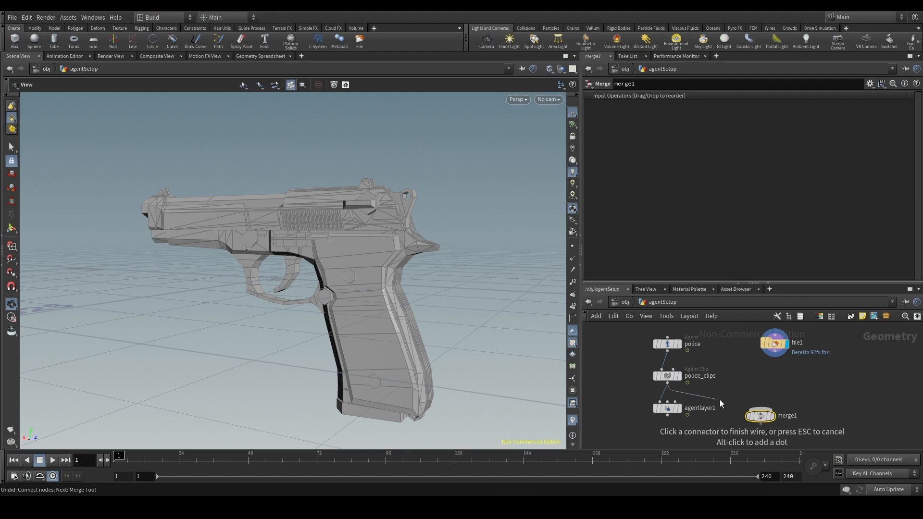
{"action": "left_click", "coordinate": [744, 397]}
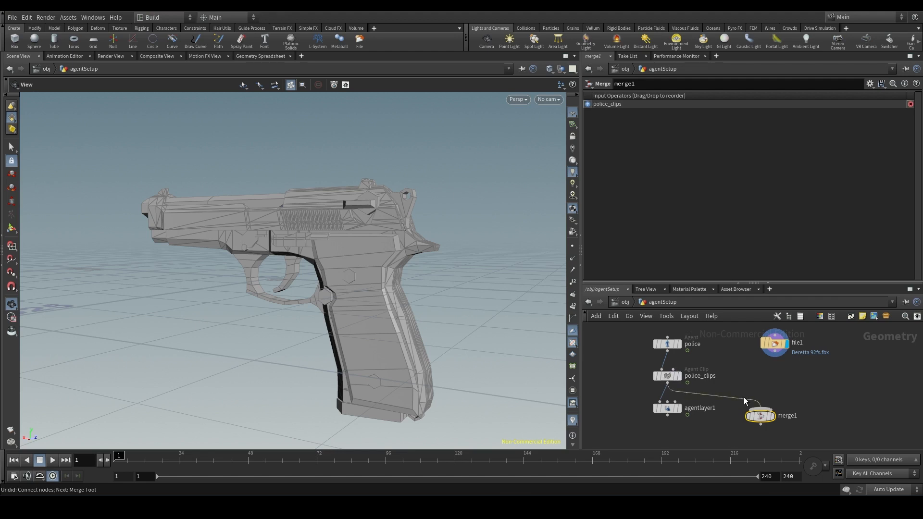
{"action": "left_click", "coordinate": [775, 358]}
{"action": "left_click", "coordinate": [776, 404]}
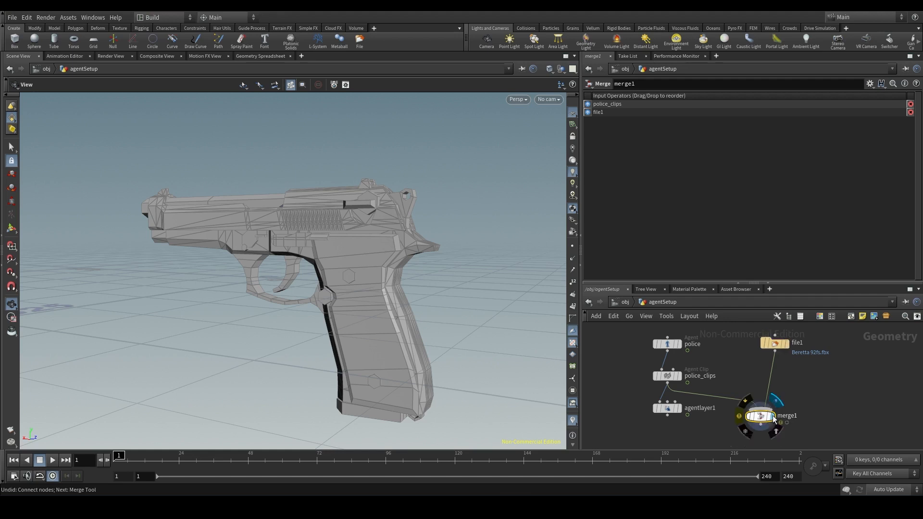
- Examine the merged scene to compare the pistol's size with that of the police agent
{"action": "scroll", "coordinate": [254, 270], "scroll_direction": "up", "scroll_amount": 8}
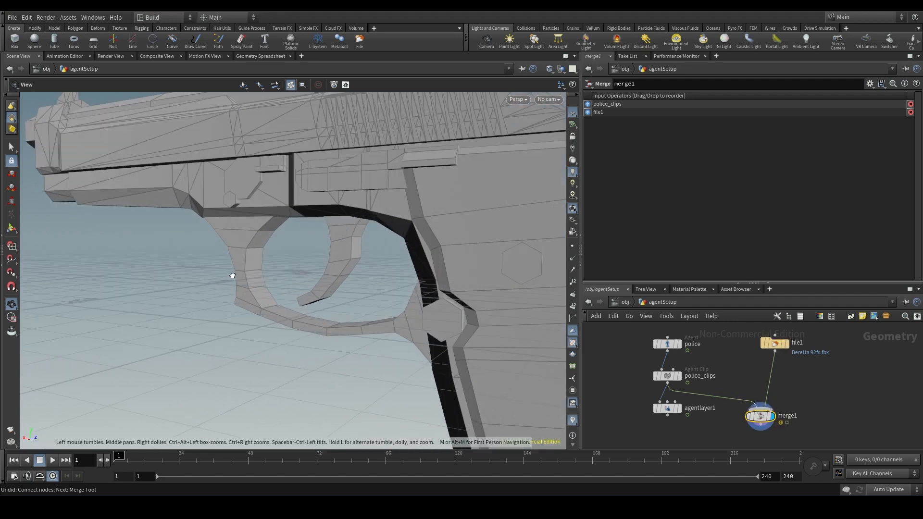
{"action": "left_click_drag", "start_coordinate": [231, 275], "coordinate": [284, 276]}
{"action": "scroll", "coordinate": [193, 270], "scroll_direction": "up", "scroll_amount": 4}
{"action": "scroll", "coordinate": [197, 269], "scroll_direction": "up", "scroll_amount": 10}
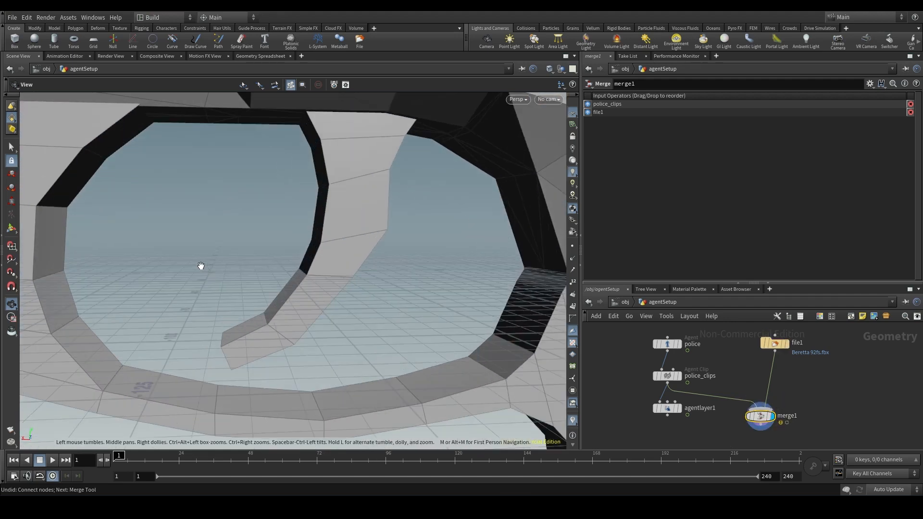
{"action": "scroll", "coordinate": [239, 272], "scroll_direction": "up", "scroll_amount": 10}
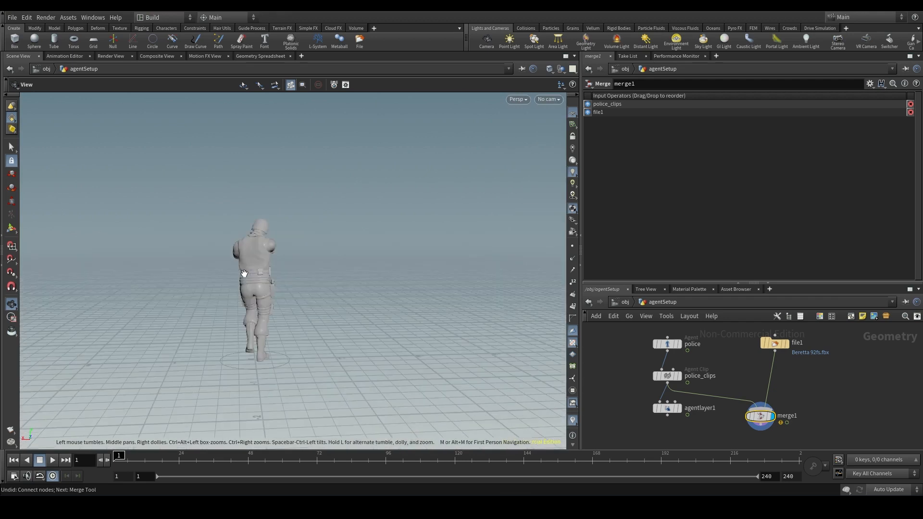
{"action": "scroll", "coordinate": [264, 275], "scroll_direction": "down", "scroll_amount": 10}
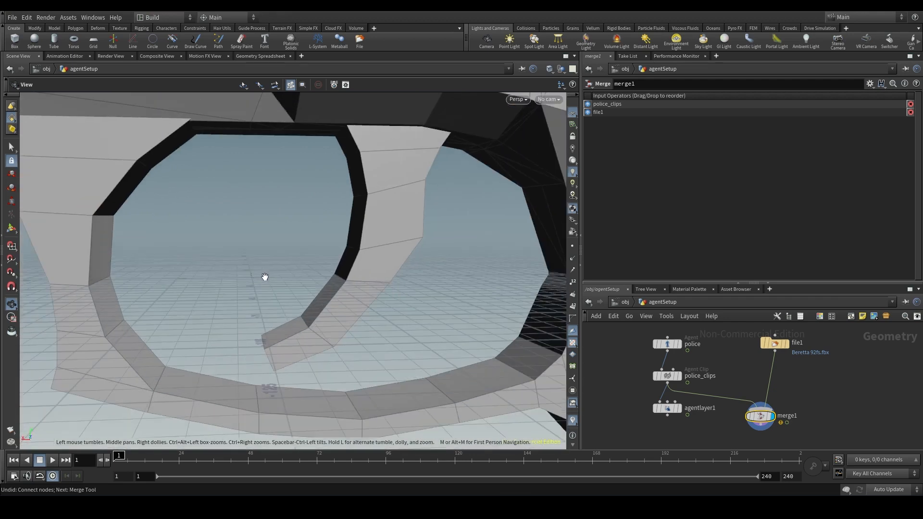
{"action": "scroll", "coordinate": [267, 277], "scroll_direction": "down", "scroll_amount": 5}
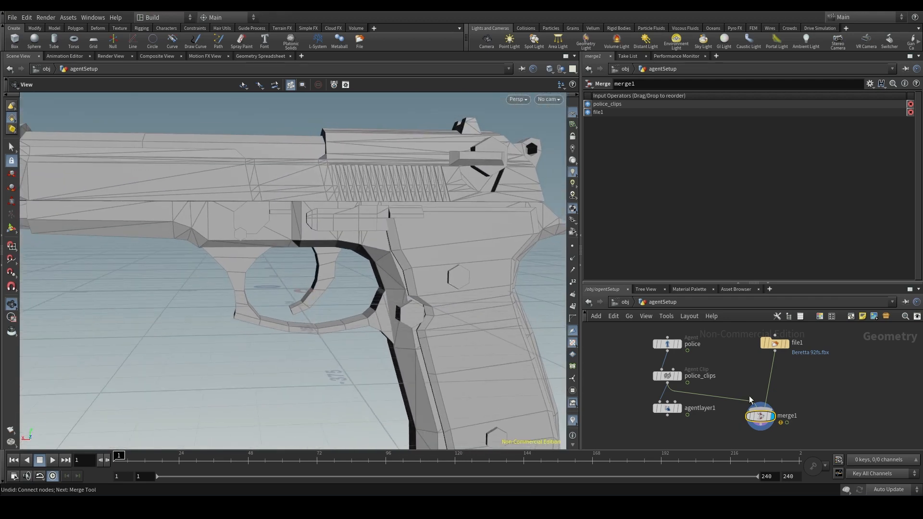
- Insert a Transform node on the wire between file1 and merge1
{"action": "left_click", "coordinate": [809, 385]}
{"action": "key", "text": "Tab"}
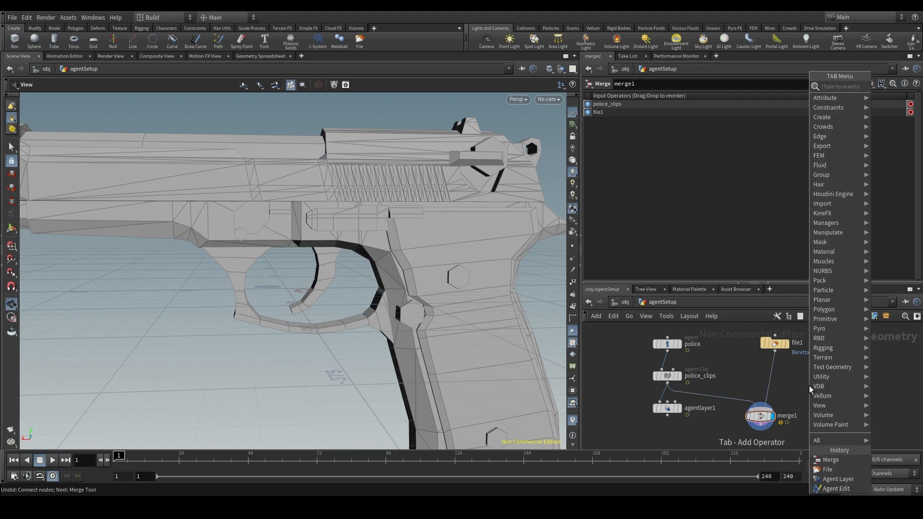
{"action": "type", "text": "trans"}
{"action": "key", "text": "Return"}
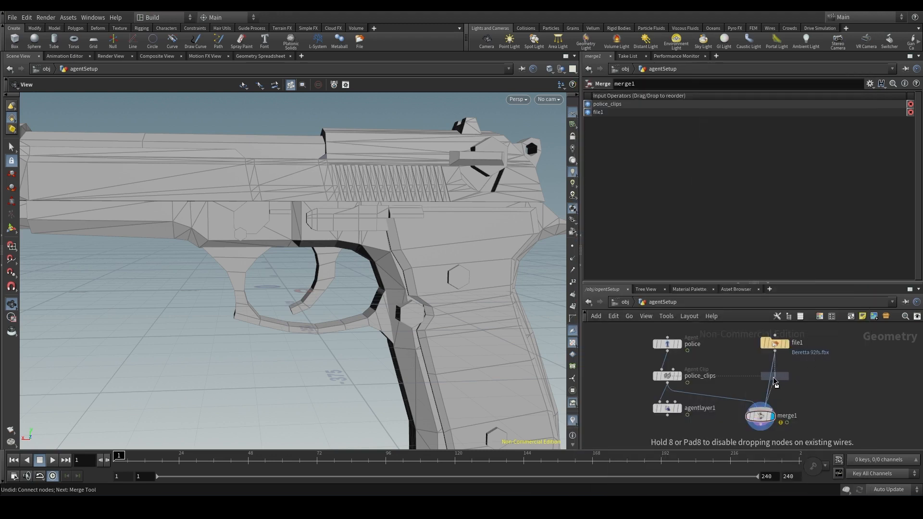
{"action": "left_click", "coordinate": [779, 379]}
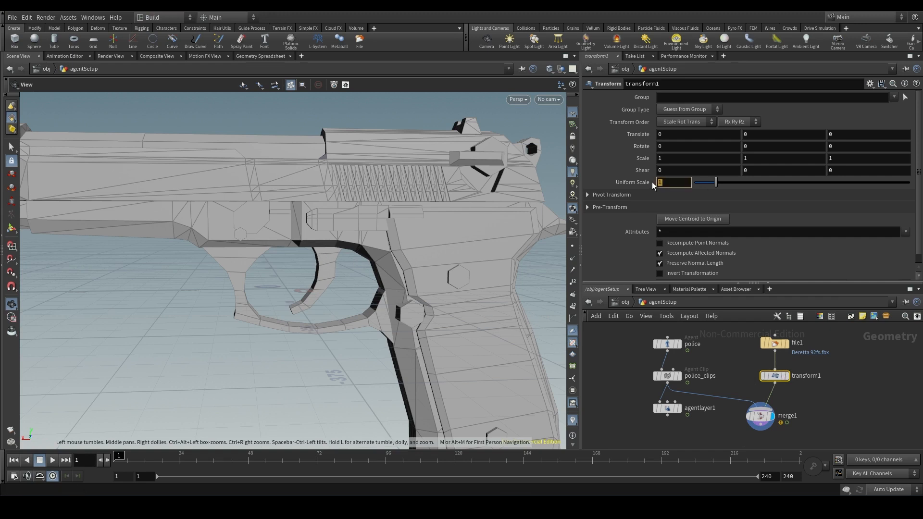
- Shrink the pistol to a uniform scale of 0.001, rotate it about -78.35 degrees around Y and move it near the agent's hands
{"action": "left_click", "coordinate": [668, 182]}
{"action": "type", "text": "0.01"}
{"action": "key", "text": "Return"}
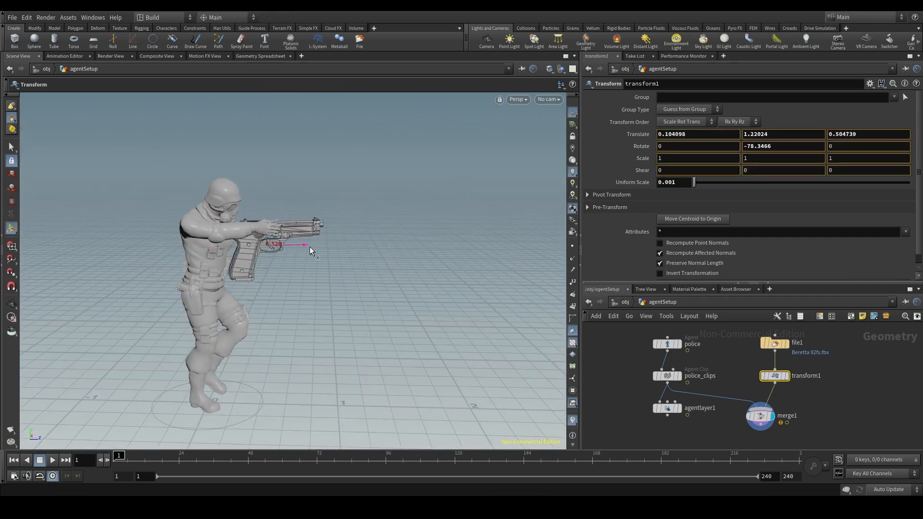
- Set the pistol's uniform scale to 0.00035 and fit it into the agent's hands
{"action": "double_click", "coordinate": [675, 182]}
{"action": "type", "text": "0.0003"}
{"action": "key", "text": "Return"}
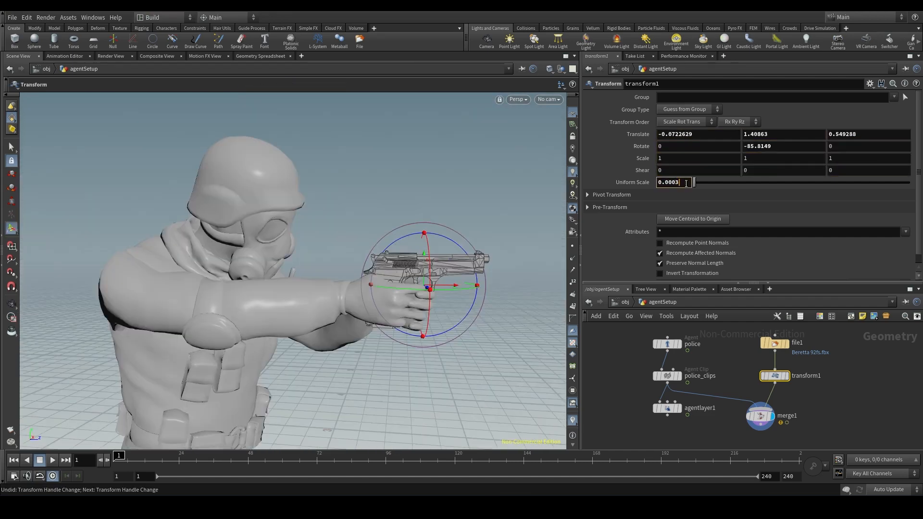
{"action": "left_click_drag", "start_coordinate": [366, 288], "coordinate": [307, 308], "text": "alt"}
{"action": "left_click_drag", "start_coordinate": [425, 265], "coordinate": [393, 261]}
{"action": "key", "text": "Escape"}
- Delete the merge1 node from the network
{"action": "left_click", "coordinate": [762, 417]}
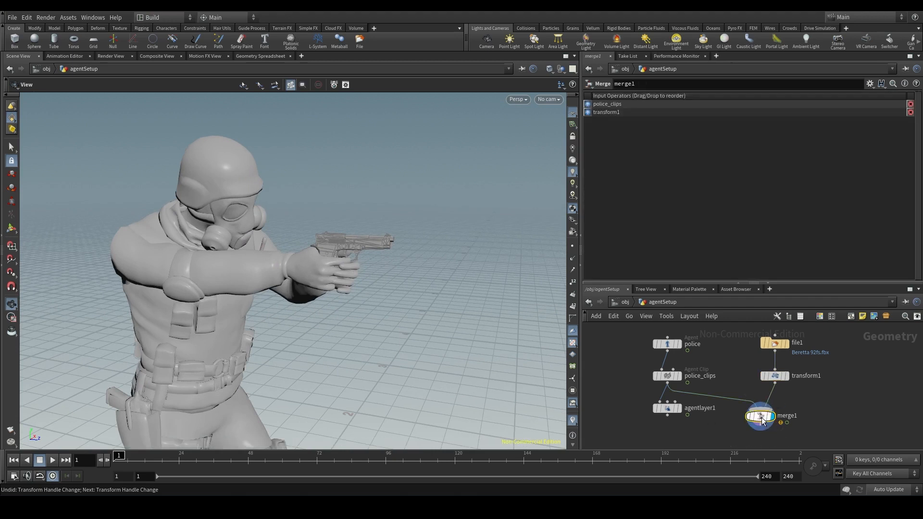
{"action": "key", "text": "Delete"}
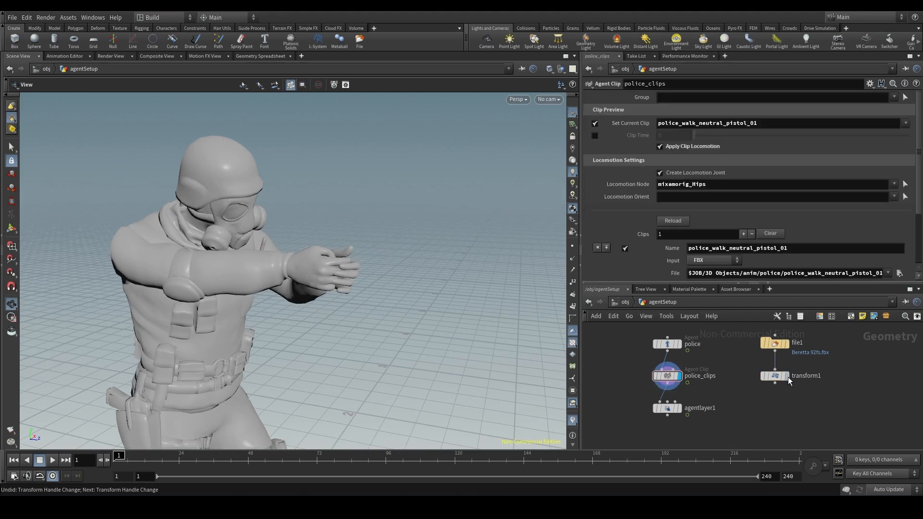
{"action": "left_click", "coordinate": [775, 382]}
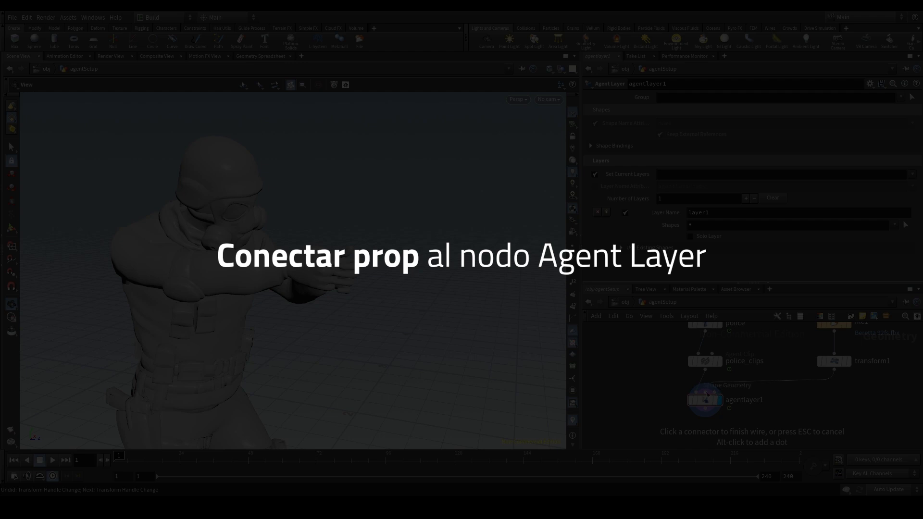
{"action": "left_click", "coordinate": [706, 395]}
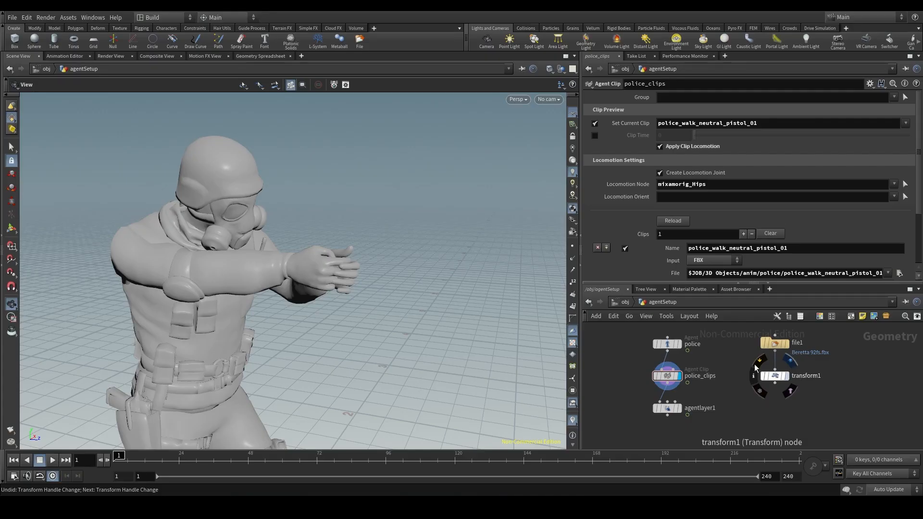
{"action": "scroll", "coordinate": [749, 405], "scroll_direction": "up", "scroll_amount": 1}
{"action": "middle_click_drag", "start_coordinate": [759, 413], "coordinate": [759, 419]}
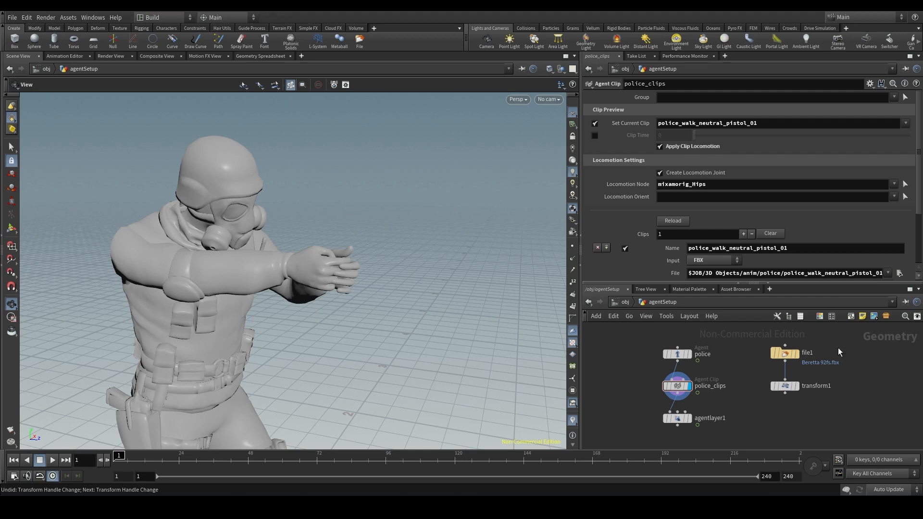
- Connect transform1 to the Shape Geometry input of agentlayer1, then display and select agentlayer1
{"action": "mouse_move", "coordinate": [678, 418]}
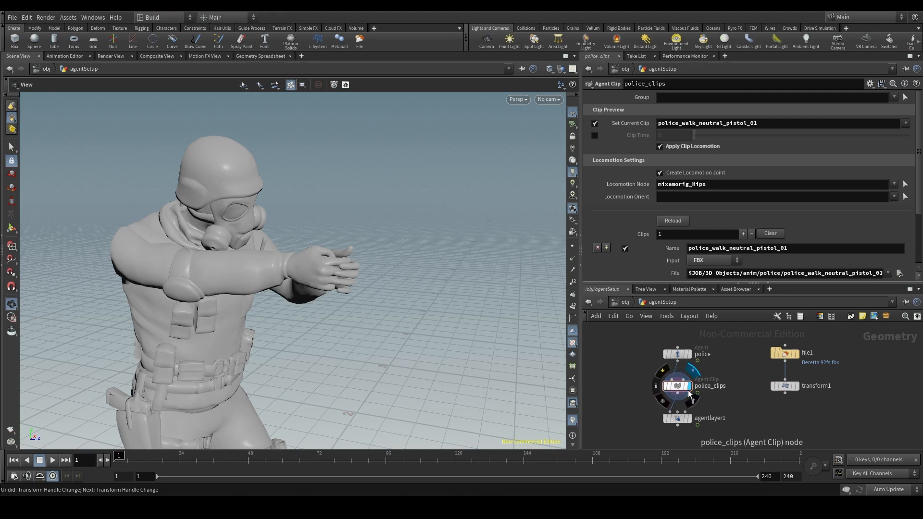
{"action": "scroll", "coordinate": [677, 418], "scroll_direction": "up", "scroll_amount": 2}
{"action": "scroll", "coordinate": [721, 380], "scroll_direction": "up", "scroll_amount": 3}
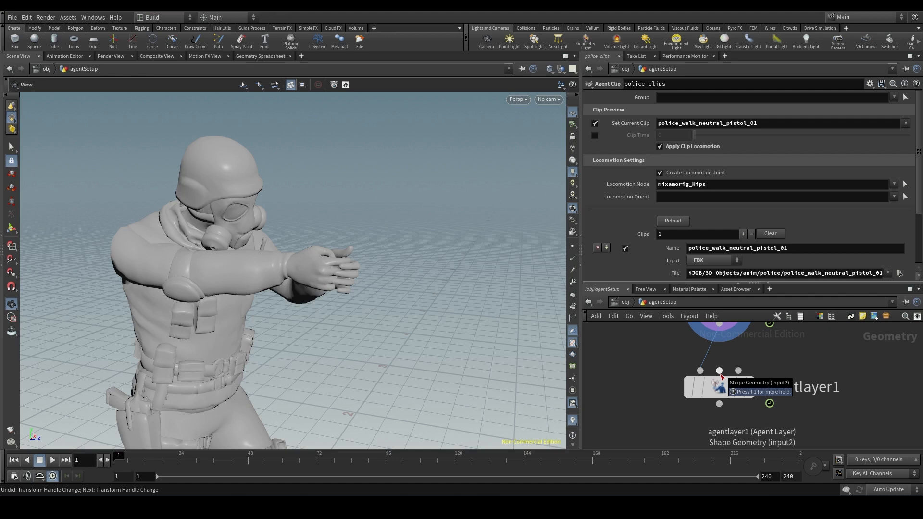
{"action": "left_click", "coordinate": [720, 371]}
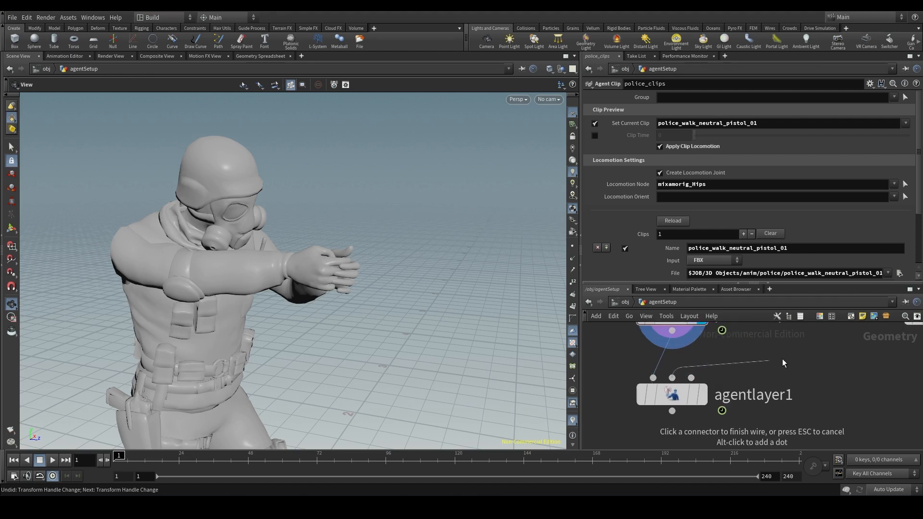
{"action": "middle_click_drag", "start_coordinate": [815, 351], "coordinate": [685, 391]}
{"action": "left_click", "coordinate": [808, 368]}
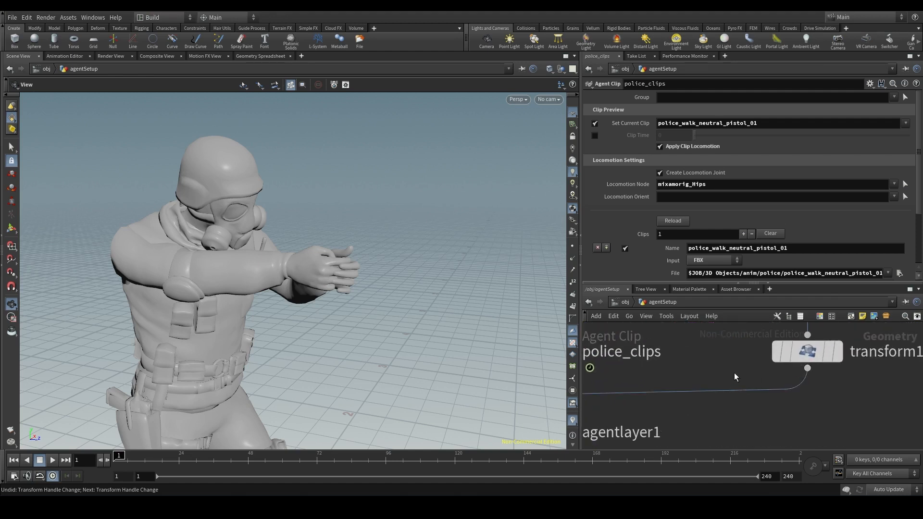
{"action": "scroll", "coordinate": [734, 373], "scroll_direction": "down", "scroll_amount": 3}
{"action": "middle_click_drag", "start_coordinate": [735, 374], "coordinate": [776, 359]}
{"action": "left_click", "coordinate": [719, 401]}
{"action": "left_click", "coordinate": [706, 402]}
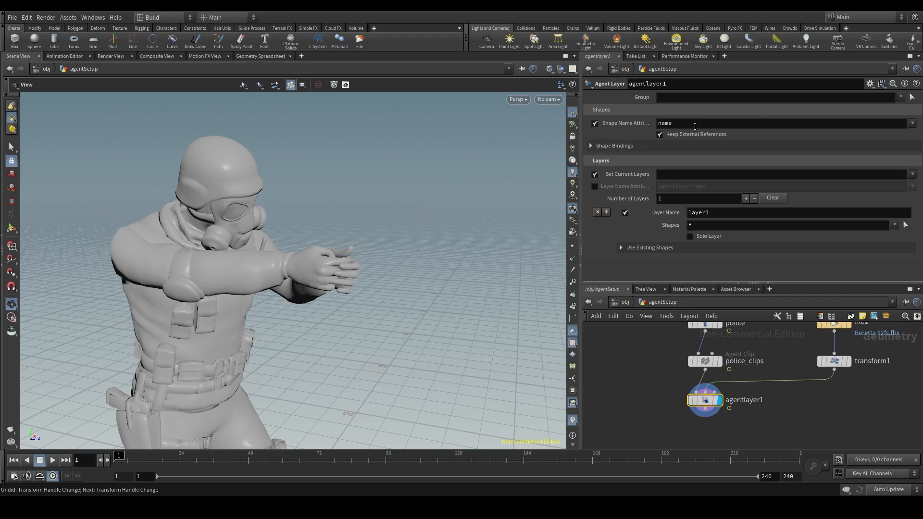
- Disconnect transform1 from agentlayer1 and reconnect it to the Shape Geometry input
{"action": "left_click", "coordinate": [769, 383]}
{"action": "key", "text": "Delete"}
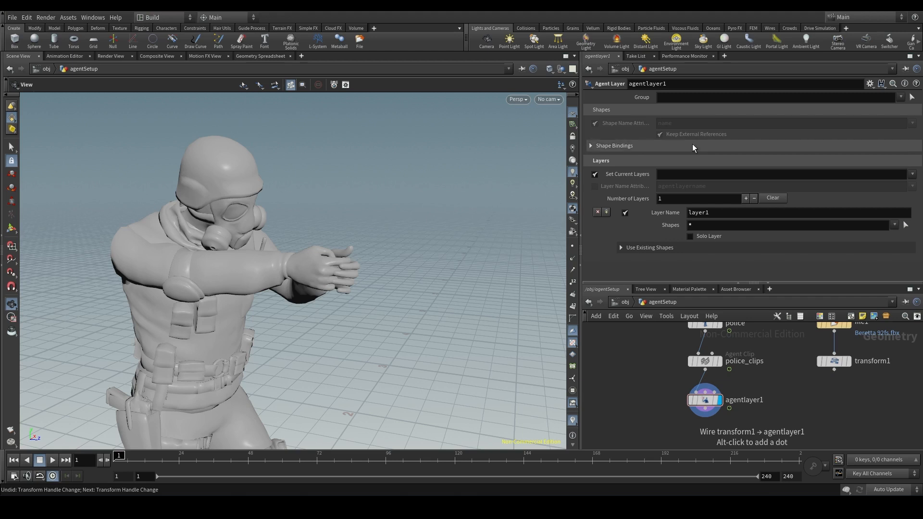
{"action": "left_click", "coordinate": [834, 369]}
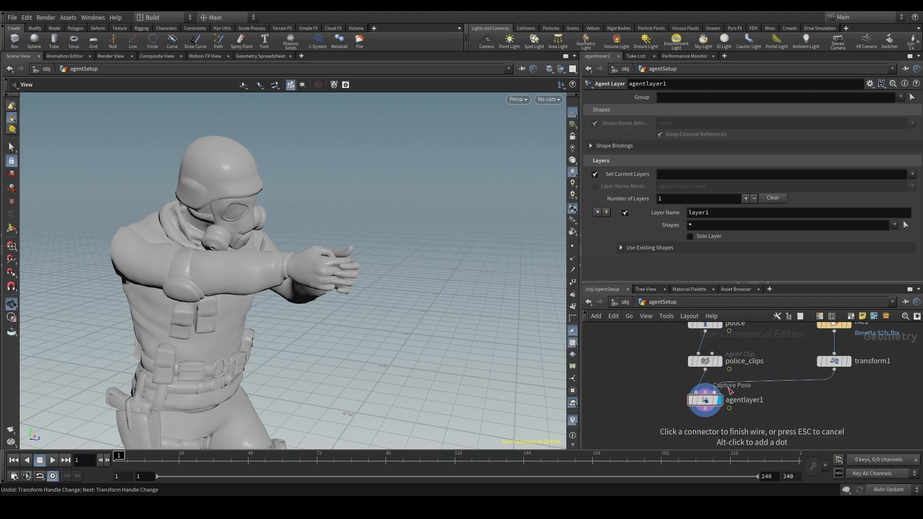
{"action": "left_click", "coordinate": [709, 392]}
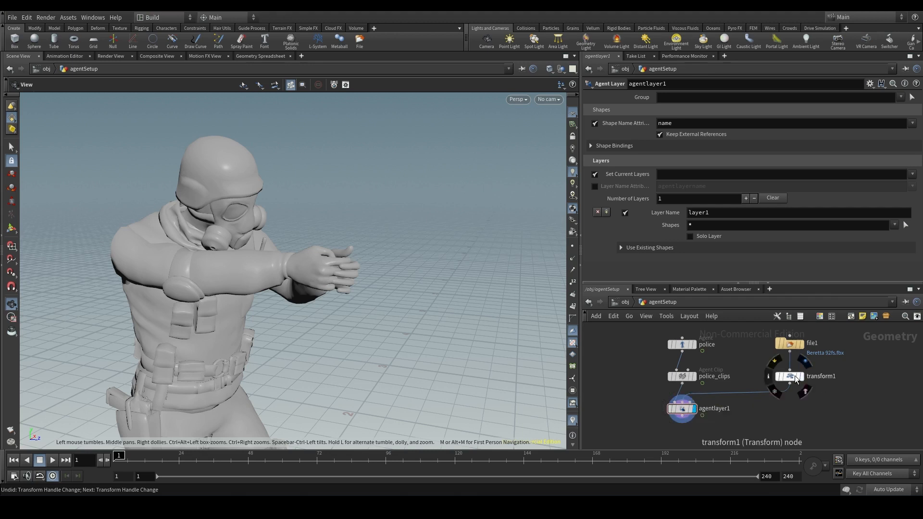
- Check the attributes listed in transform1's node information and close it
{"action": "left_click", "coordinate": [769, 377]}
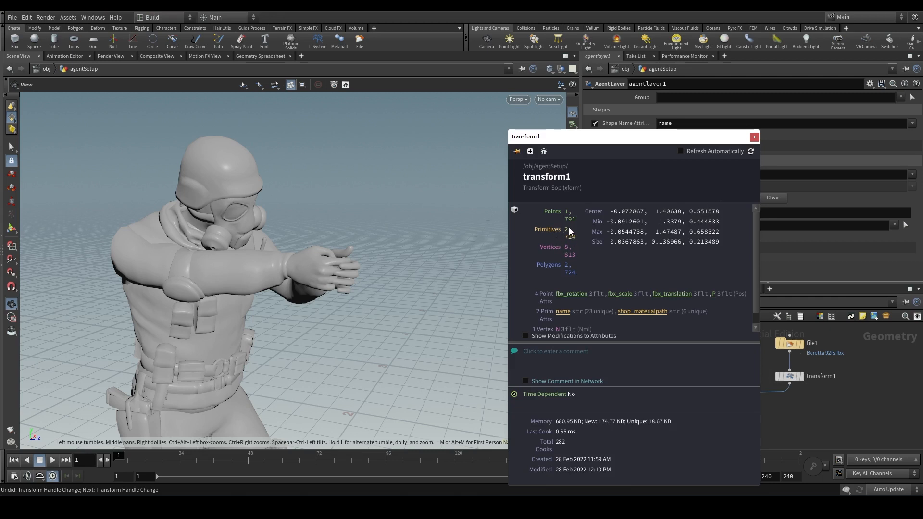
{"action": "left_click", "coordinate": [754, 139]}
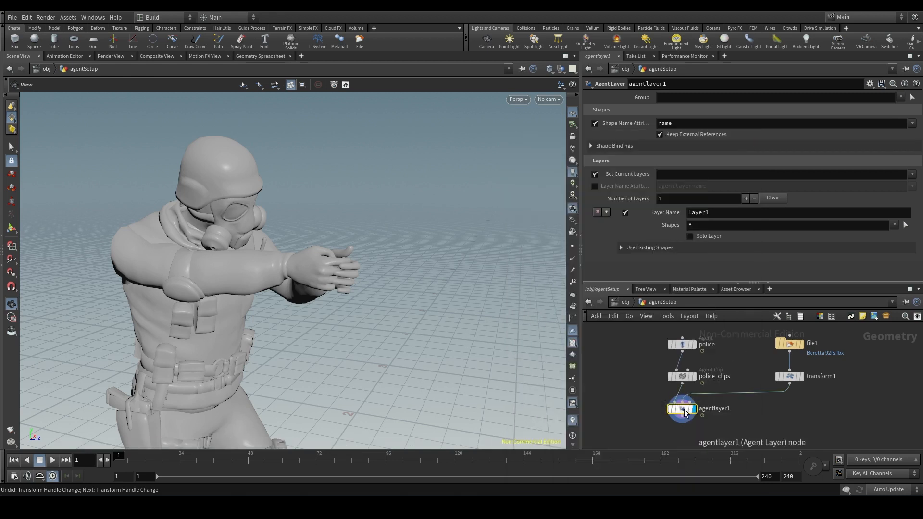
{"action": "mouse_move", "coordinate": [685, 411]}
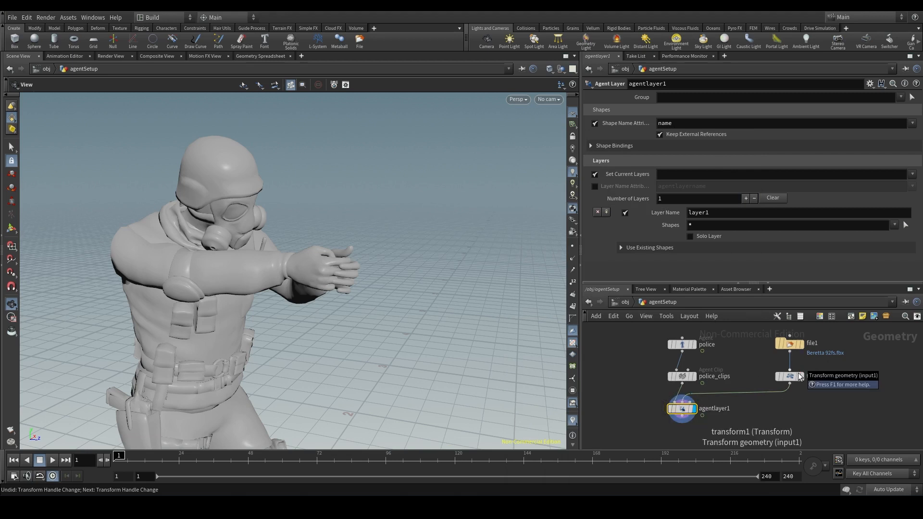
- Open transform1's geometry spreadsheet and examine its point, vertex, primitive and detail attributes
{"action": "mouse_move", "coordinate": [791, 382]}
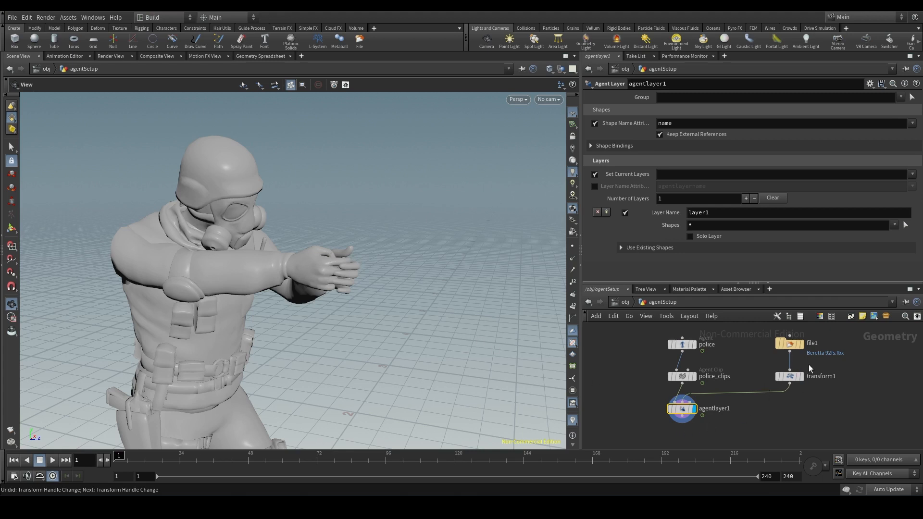
{"action": "right_click", "coordinate": [784, 376]}
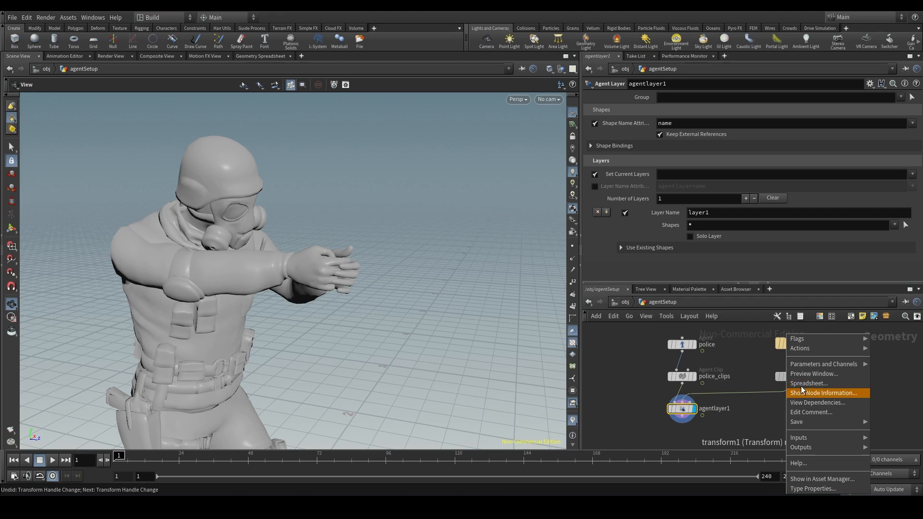
{"action": "left_click", "coordinate": [828, 384]}
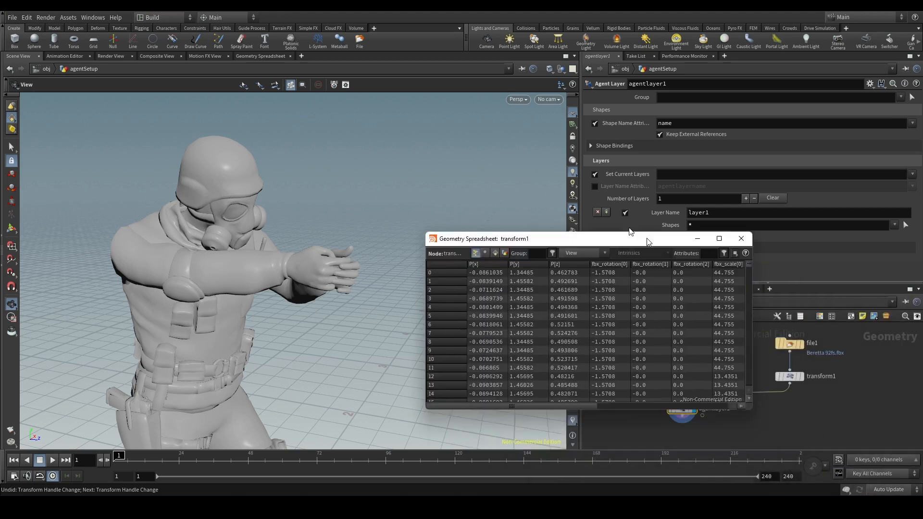
{"action": "left_click_drag", "start_coordinate": [645, 240], "coordinate": [451, 213]}
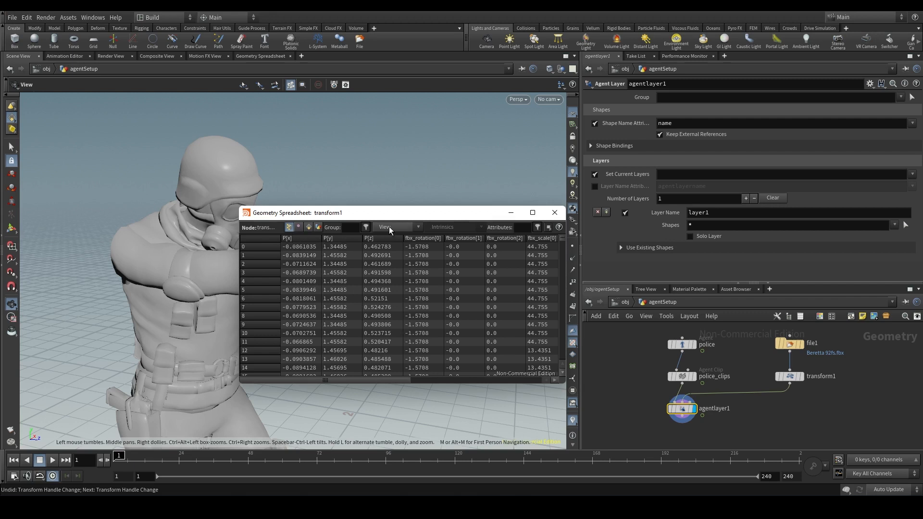
{"action": "mouse_move", "coordinate": [392, 381]}
{"action": "left_mouse_down"}
{"action": "mouse_move", "coordinate": [458, 377]}
{"action": "mouse_move", "coordinate": [387, 377]}
{"action": "left_mouse_up"}
{"action": "left_click_drag", "start_coordinate": [335, 215], "coordinate": [370, 218]}
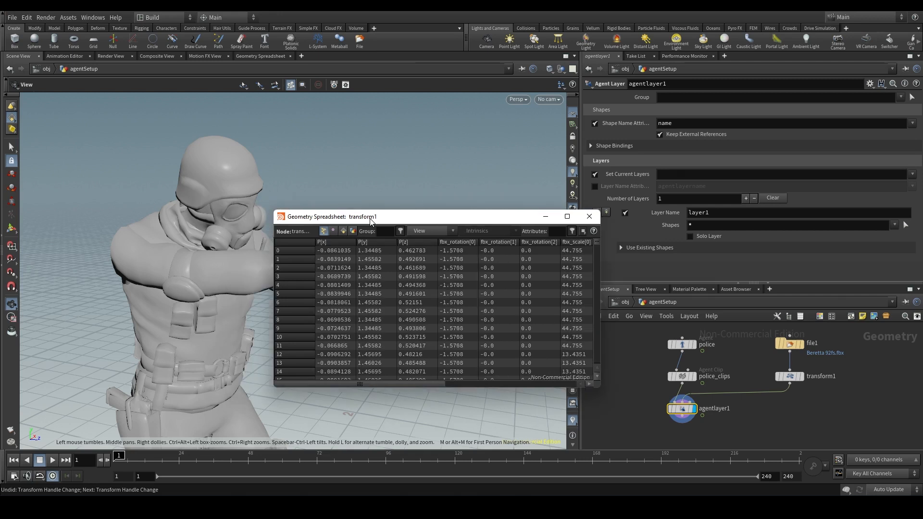
{"action": "left_click", "coordinate": [334, 231]}
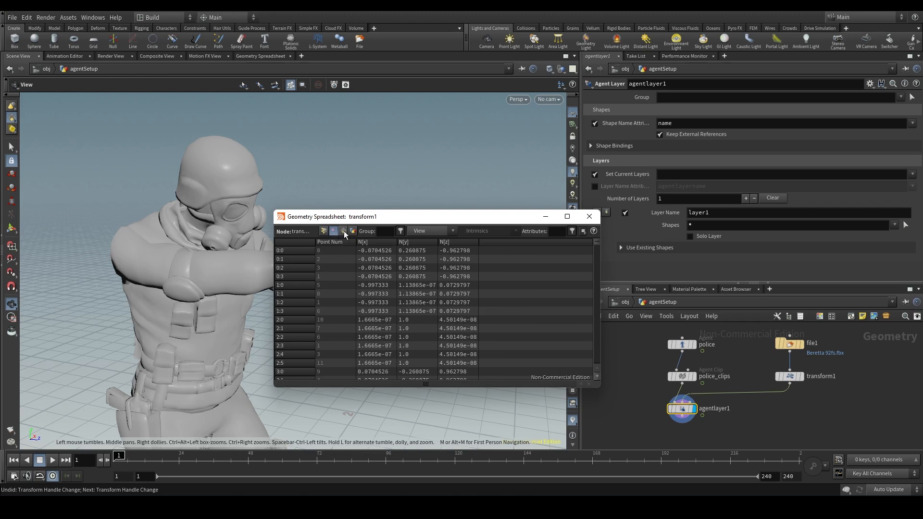
{"action": "left_click", "coordinate": [345, 230]}
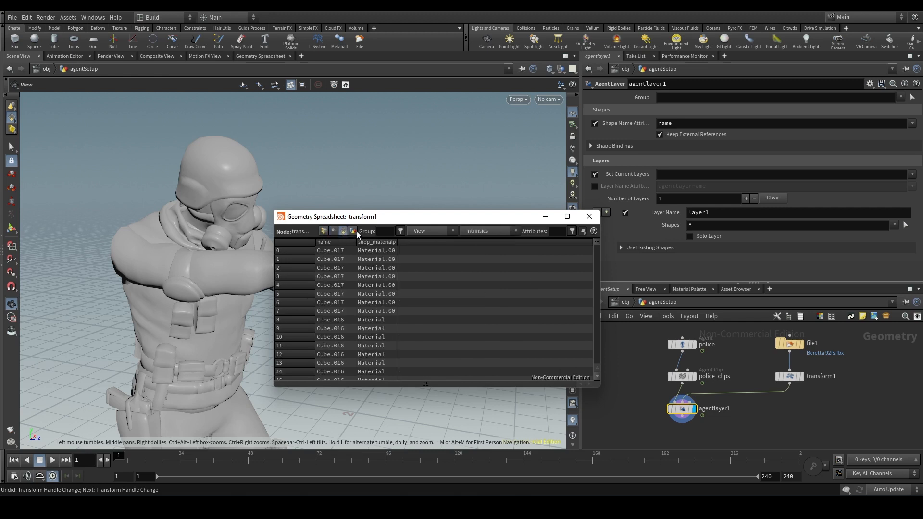
{"action": "left_click", "coordinate": [355, 232]}
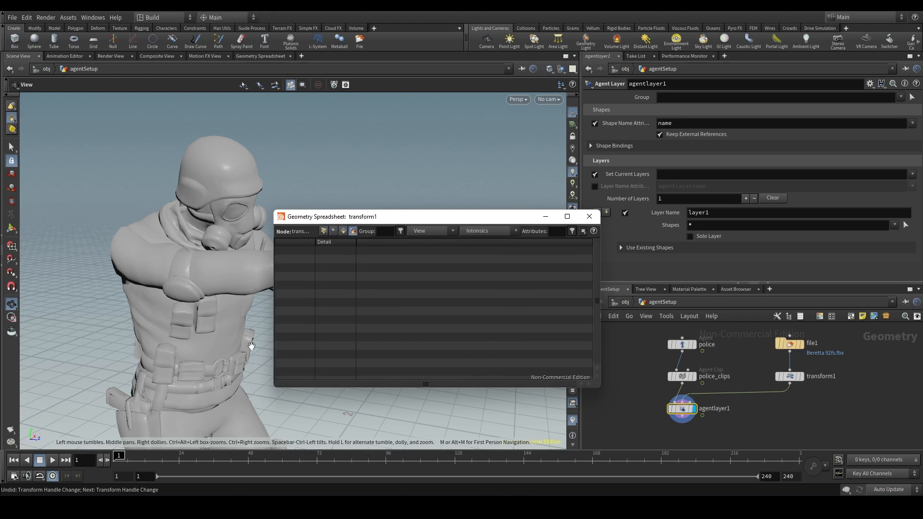
- Display transform1 to view the pistol alone, then switch the display back to agentlayer1
{"action": "left_click_drag", "start_coordinate": [335, 216], "coordinate": [378, 218]}
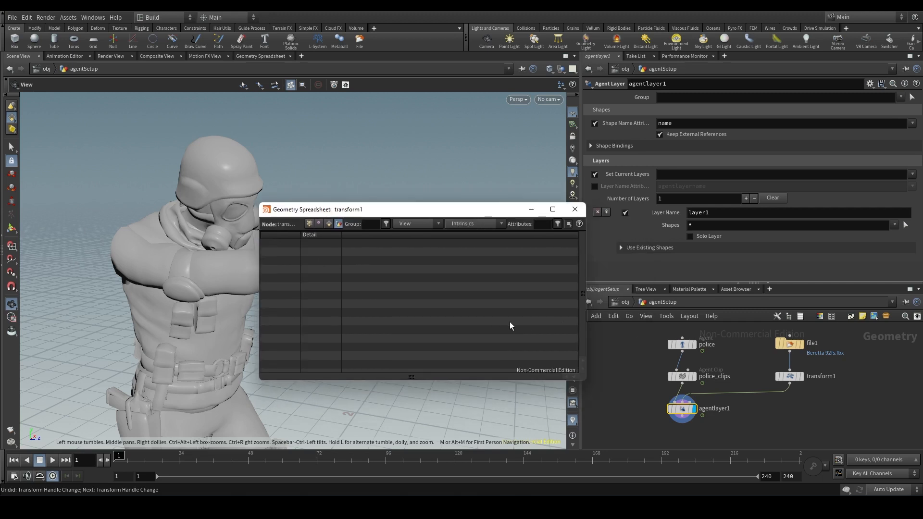
{"action": "left_click_drag", "start_coordinate": [433, 211], "coordinate": [572, 129]}
{"action": "left_click", "coordinate": [803, 378]}
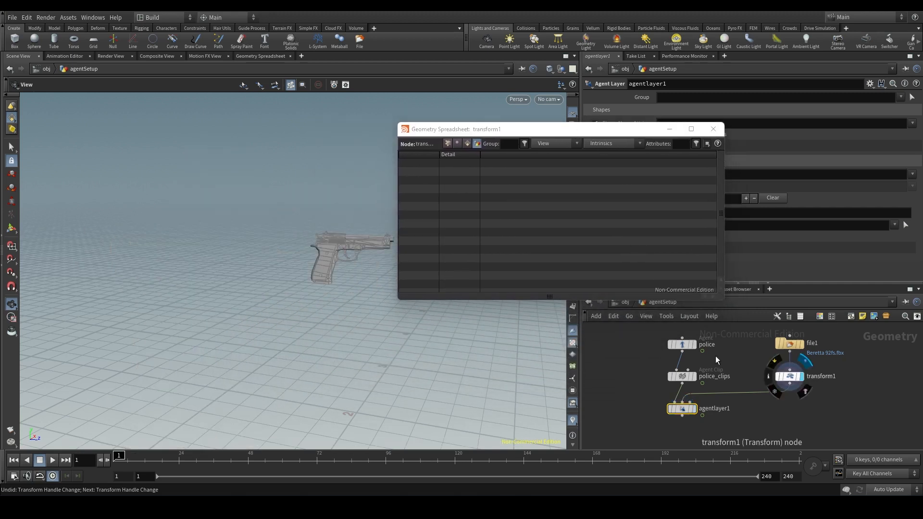
{"action": "left_click_drag", "start_coordinate": [516, 130], "coordinate": [624, 128]}
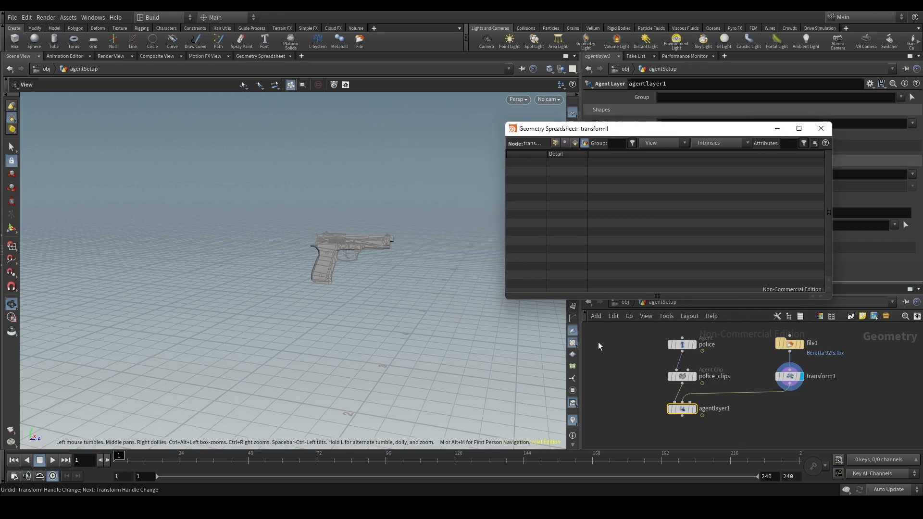
{"action": "left_click", "coordinate": [698, 409]}
{"action": "left_click_drag", "start_coordinate": [596, 129], "coordinate": [408, 162]}
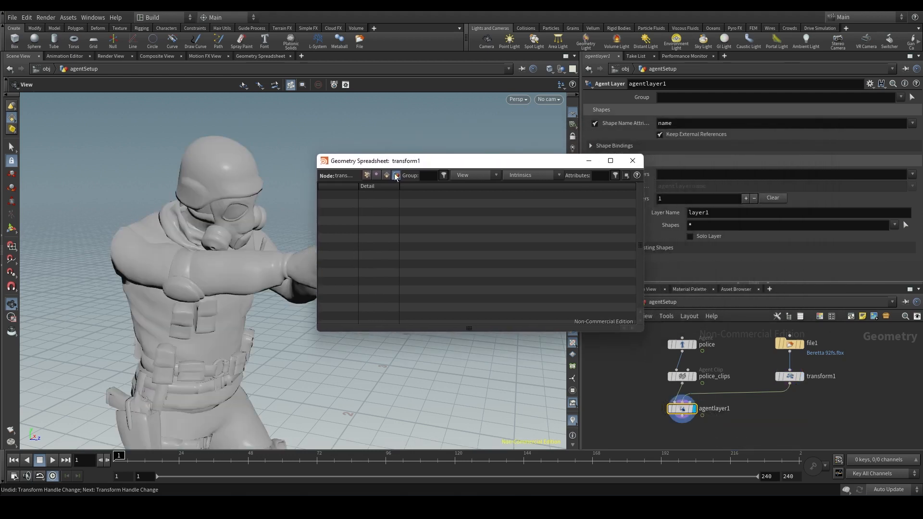
- Review the primitive name values in transform1's spreadsheet, display transform1 for comparison, and close the spreadsheet
{"action": "left_click", "coordinate": [386, 175]}
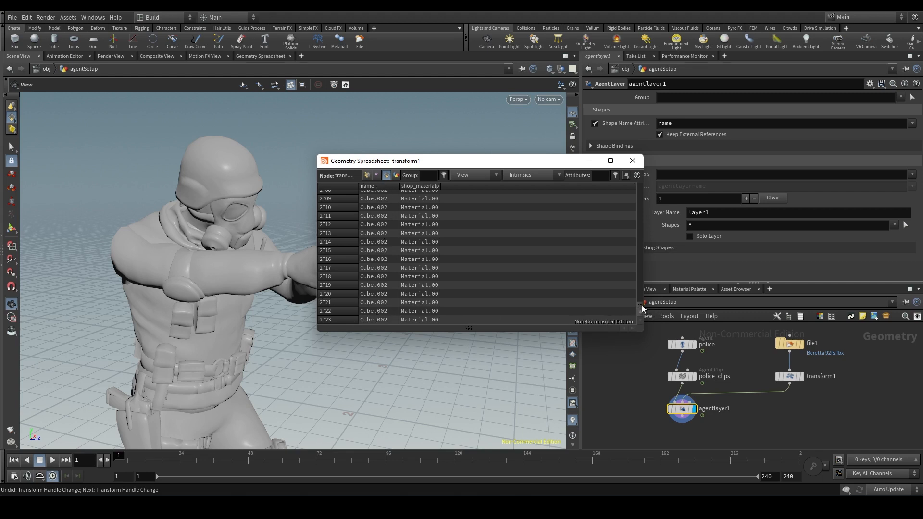
{"action": "left_click_drag", "start_coordinate": [642, 305], "coordinate": [641, 185]}
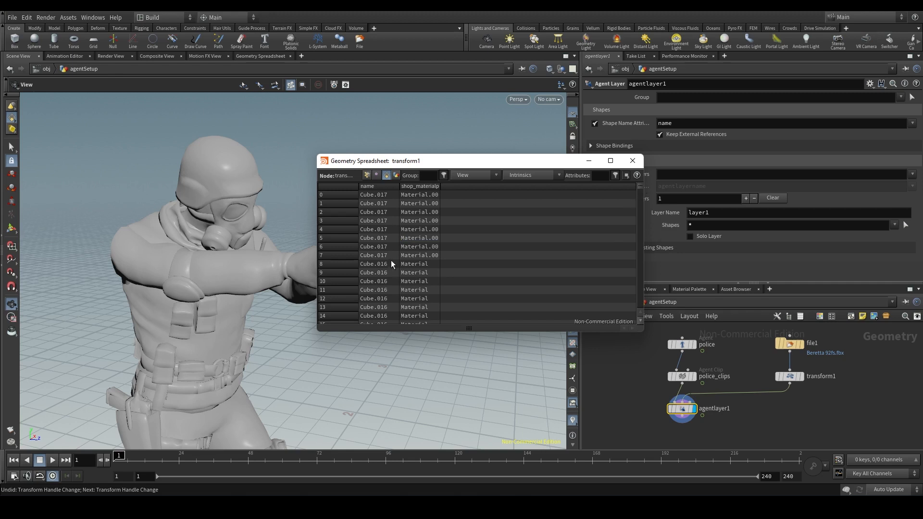
{"action": "scroll", "coordinate": [386, 273], "scroll_direction": "down", "scroll_amount": 2}
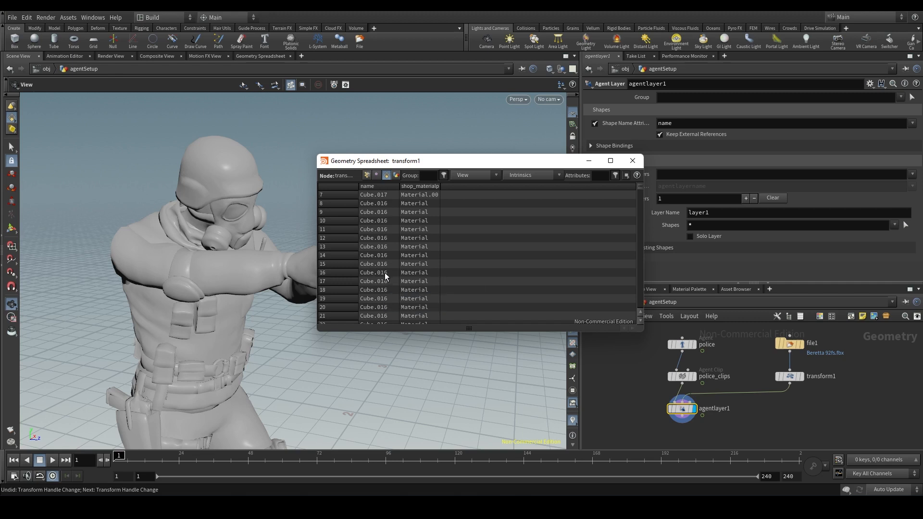
{"action": "left_click_drag", "start_coordinate": [457, 169], "coordinate": [539, 146]}
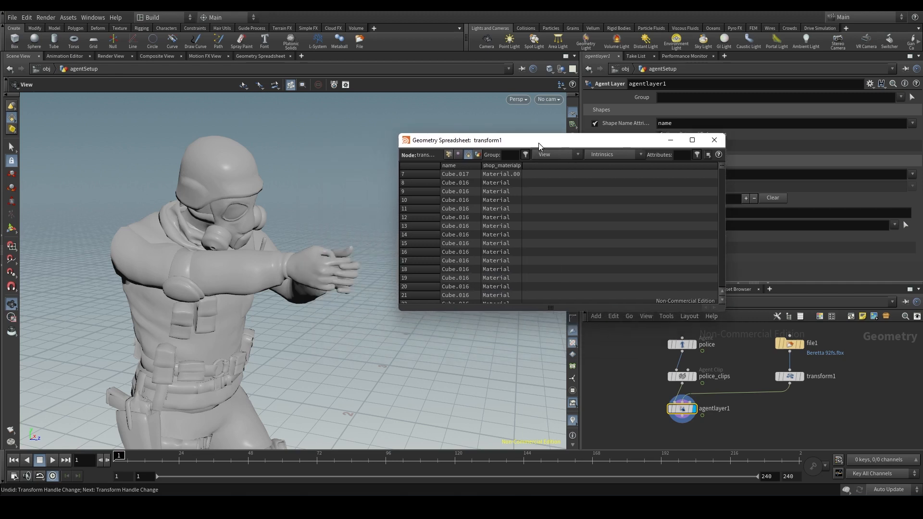
{"action": "left_click", "coordinate": [801, 377]}
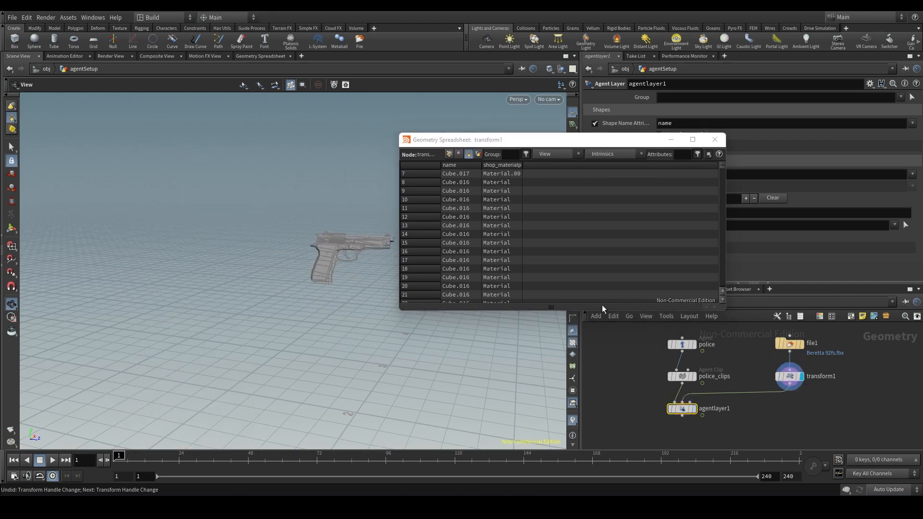
{"action": "left_click", "coordinate": [716, 140]}
- Display agentlayer1 and set its current layers to layer1
{"action": "left_click", "coordinate": [695, 409]}
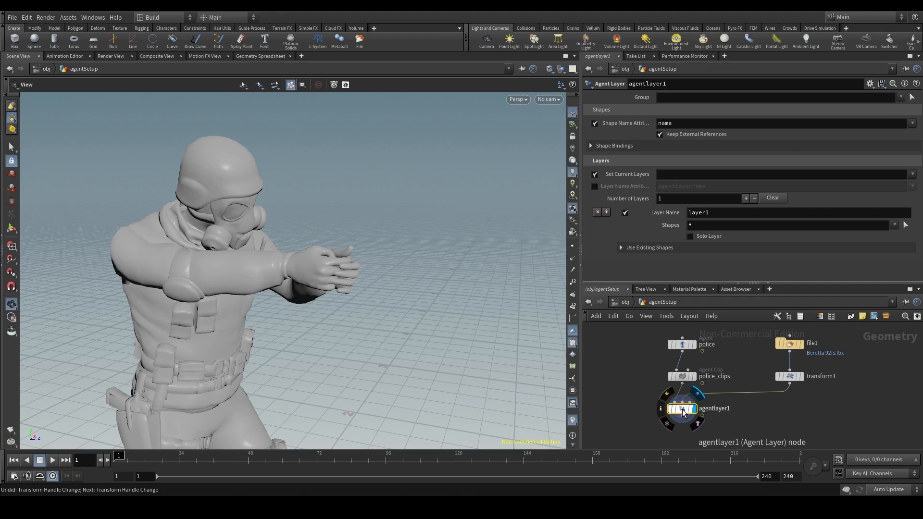
{"action": "left_click", "coordinate": [661, 176]}
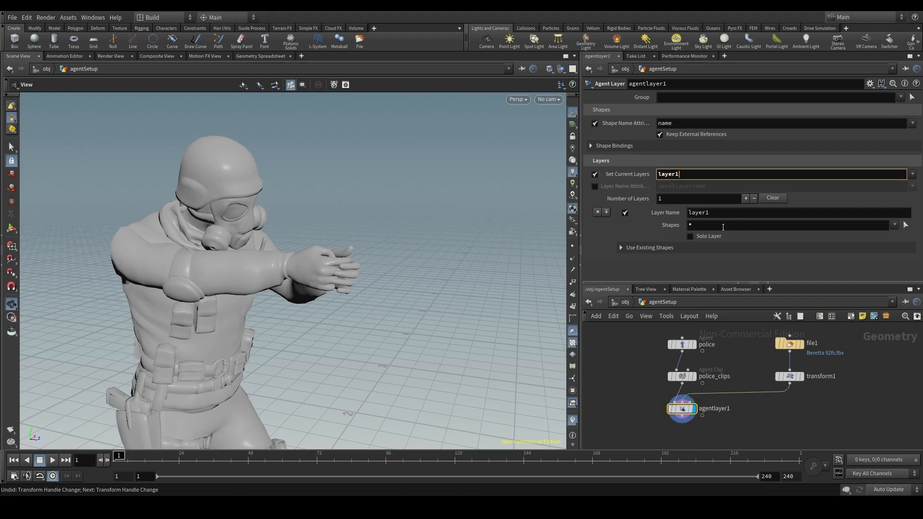
{"action": "key", "text": "Return"}
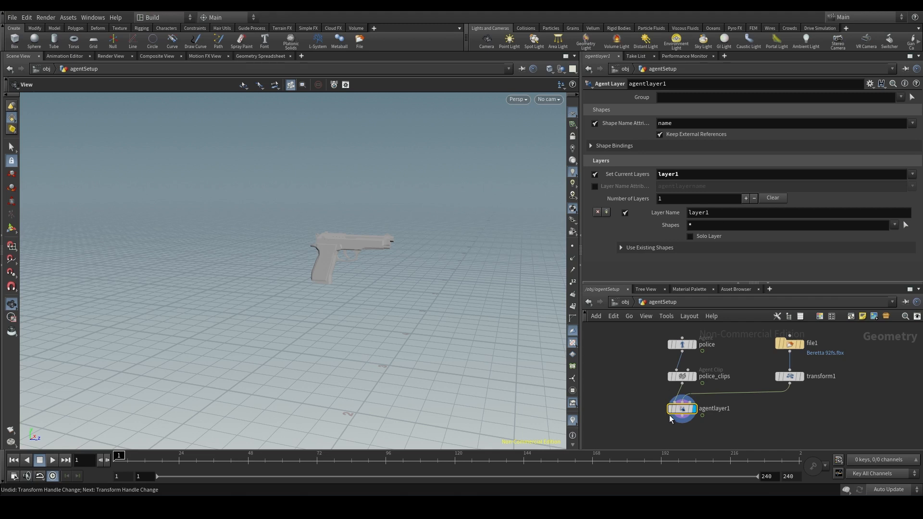
- Look through the shape names available for layer1 and close the list without choosing one
{"action": "mouse_move", "coordinate": [682, 412]}
{"action": "double_click", "coordinate": [727, 211]}
{"action": "left_click", "coordinate": [709, 223]}
{"action": "left_click", "coordinate": [894, 225]}
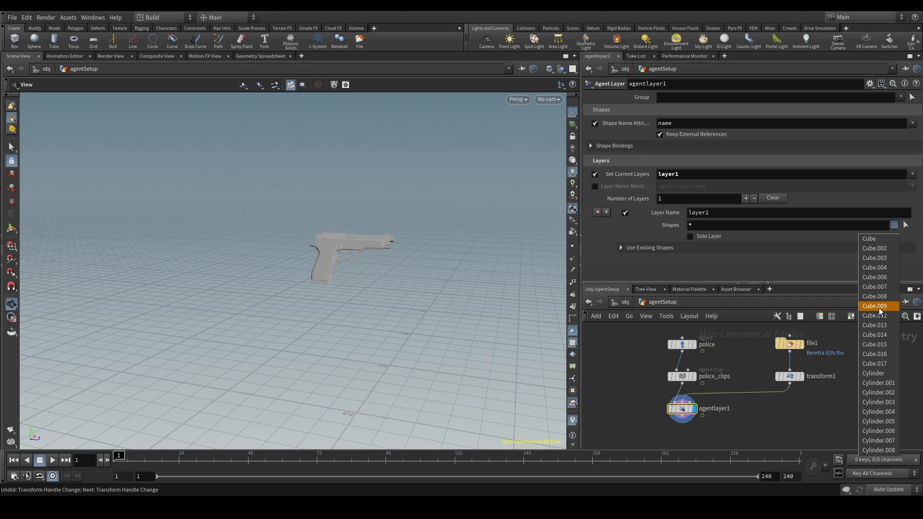
{"action": "left_click", "coordinate": [707, 230]}
- Replace the wildcard in layer1's shapes with the Cube shape and inspect it in the viewport
{"action": "left_click", "coordinate": [697, 224]}
{"action": "key", "text": "BackSpace"}
{"action": "key", "text": "Return"}
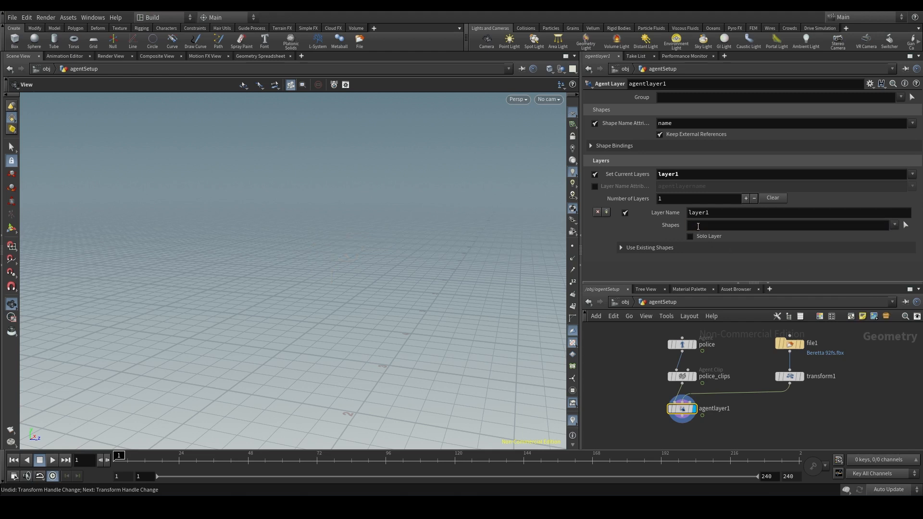
{"action": "left_click", "coordinate": [894, 225]}
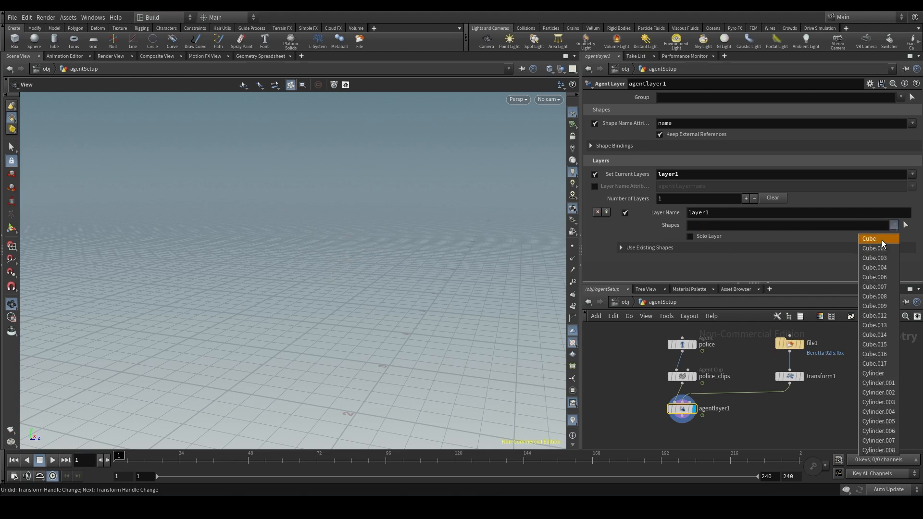
{"action": "left_click", "coordinate": [881, 239]}
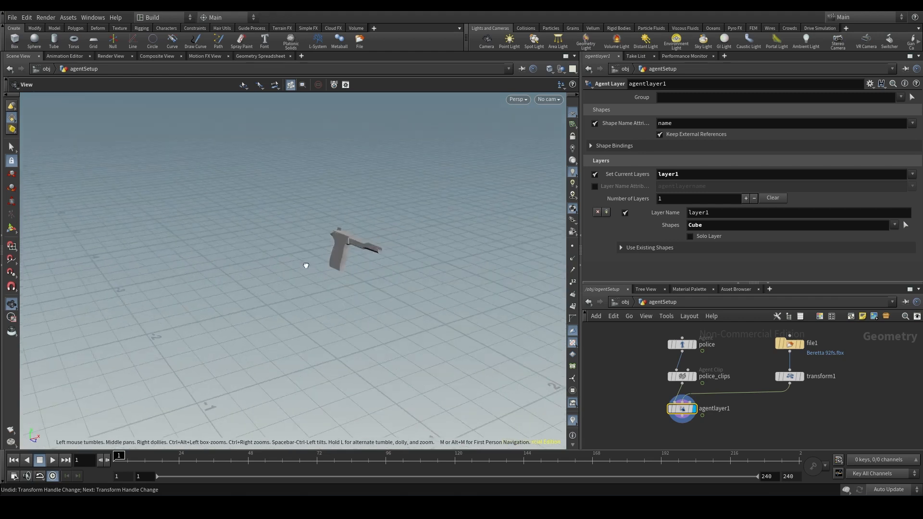
{"action": "scroll", "coordinate": [364, 244], "scroll_direction": "up", "scroll_amount": 8}
{"action": "mouse_move", "coordinate": [357, 247]}
{"action": "left_mouse_down"}
{"action": "mouse_move", "coordinate": [295, 252]}
{"action": "mouse_move", "coordinate": [375, 238]}
{"action": "mouse_move", "coordinate": [377, 252]}
{"action": "mouse_move", "coordinate": [381, 245]}
{"action": "mouse_move", "coordinate": [371, 253]}
{"action": "left_mouse_up"}
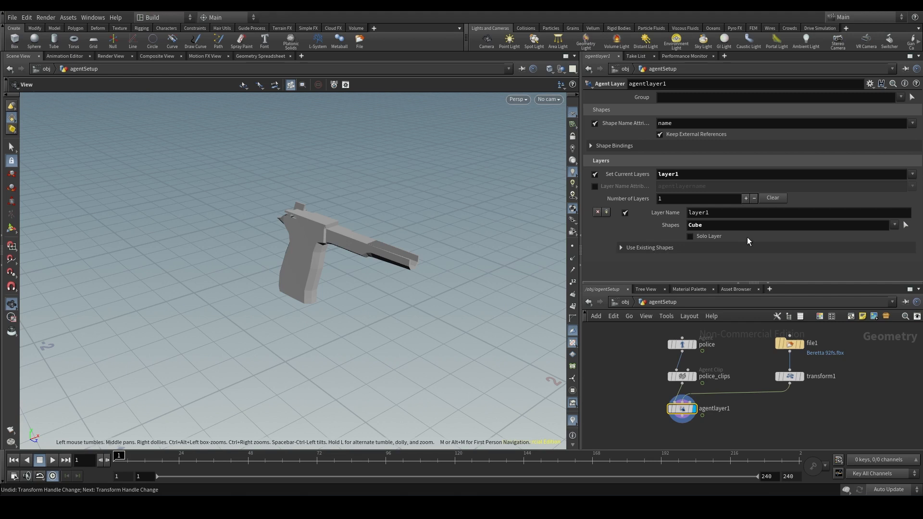
- Compare layer1's available shapes with the primitive names in transform1's geometry spreadsheet, then close it
{"action": "mouse_move", "coordinate": [792, 378]}
{"action": "left_click", "coordinate": [895, 225]}
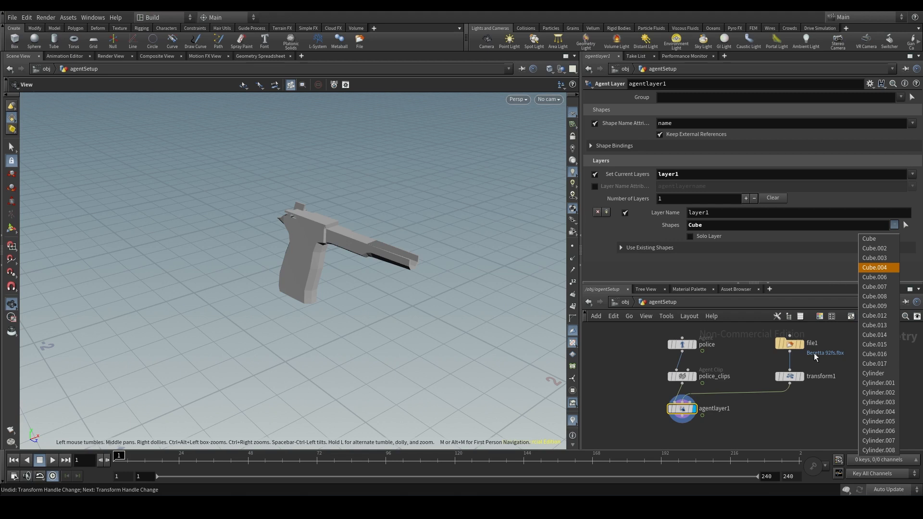
{"action": "right_click", "coordinate": [790, 377]}
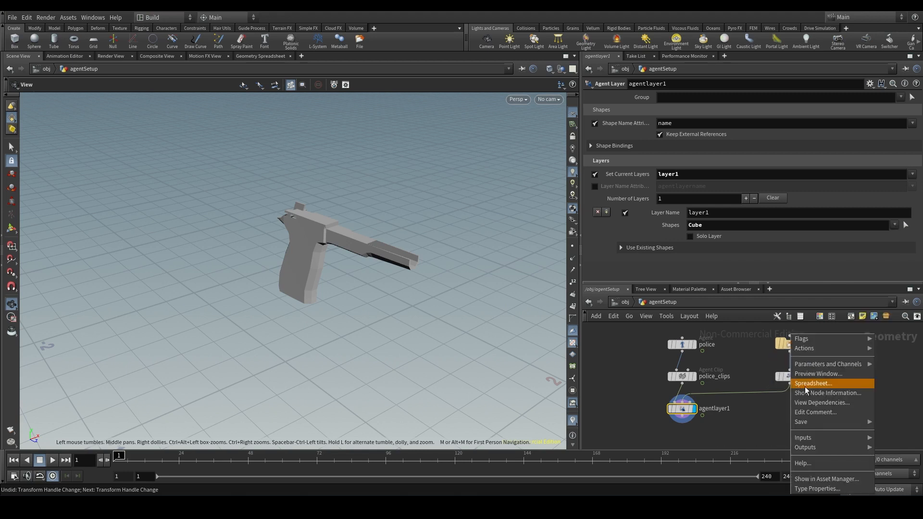
{"action": "left_click", "coordinate": [808, 384]}
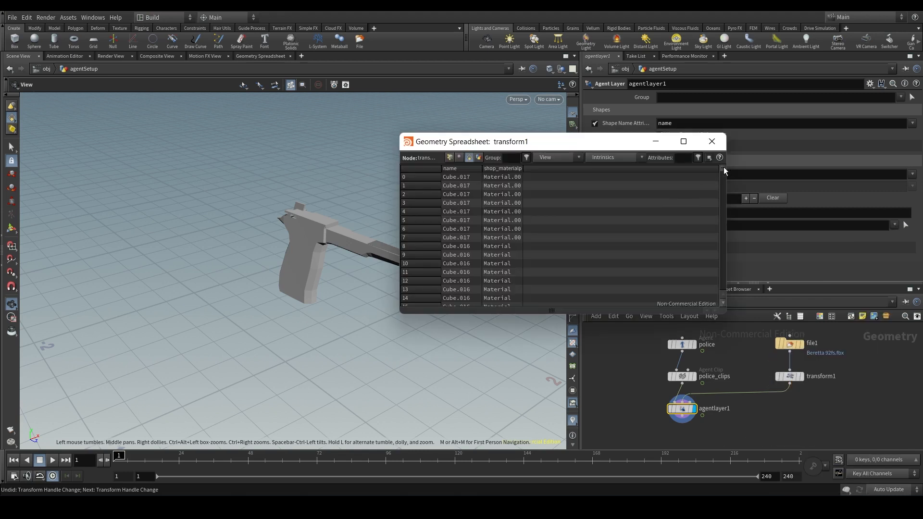
{"action": "mouse_move", "coordinate": [723, 166]}
{"action": "left_mouse_down"}
{"action": "mouse_move", "coordinate": [729, 250]}
{"action": "mouse_move", "coordinate": [719, 168]}
{"action": "left_mouse_up"}
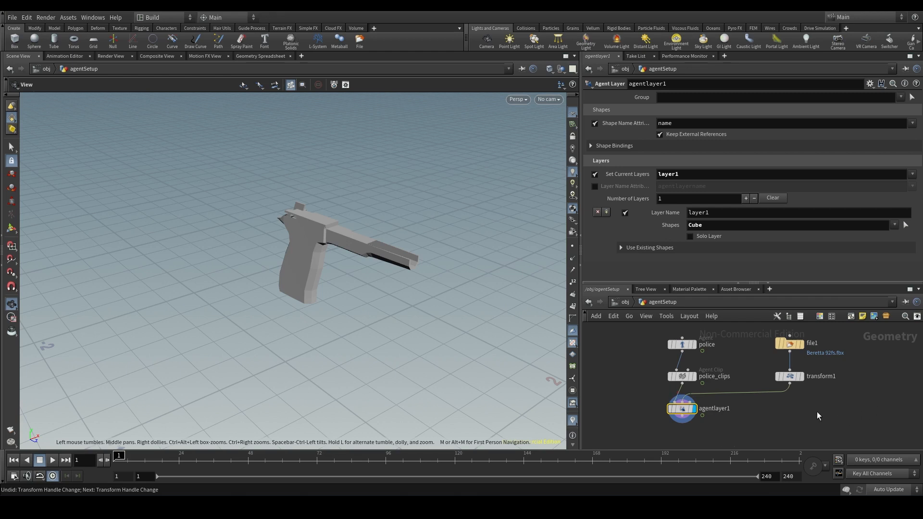
- Insert an Attribute Wrangle node on the connection between transform1 and agentlayer1
{"action": "key", "text": "Tab"}
{"action": "type", "text": "a"}
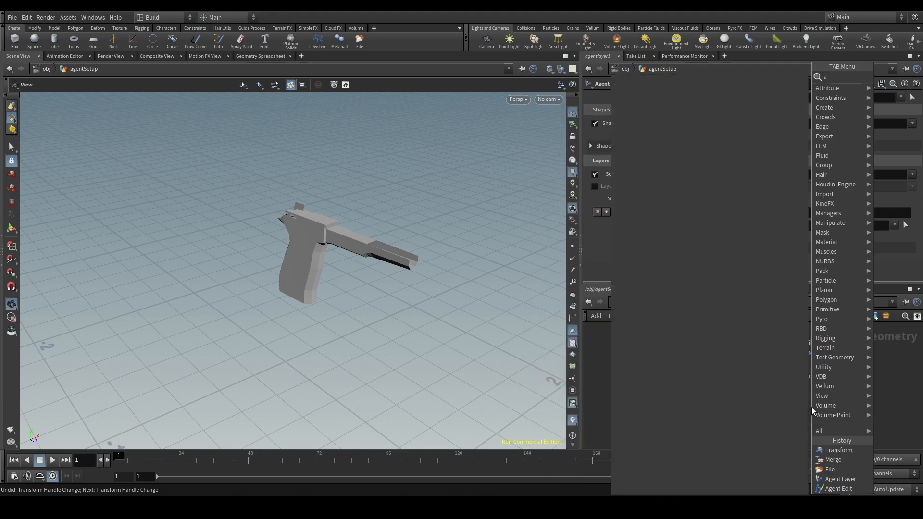
{"action": "type", "text": "tt wrang"}
{"action": "key", "text": "Return"}
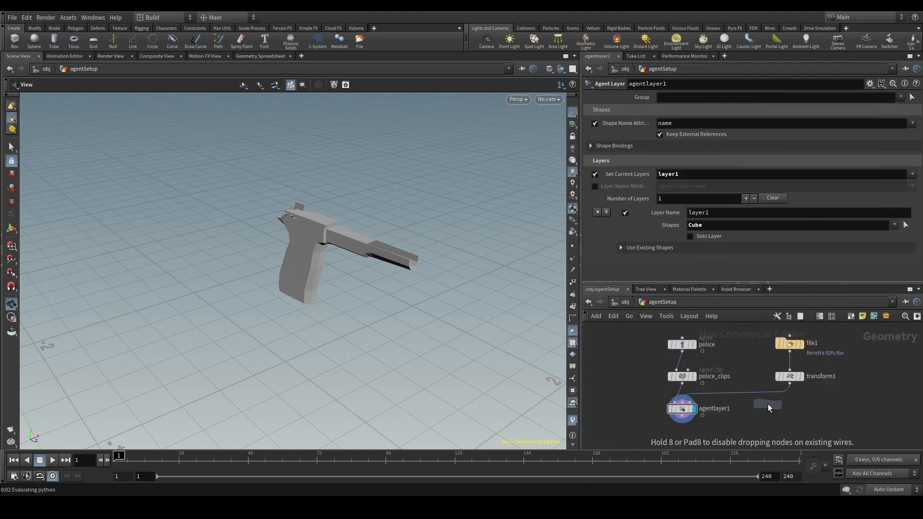
{"action": "left_click", "coordinate": [769, 392]}
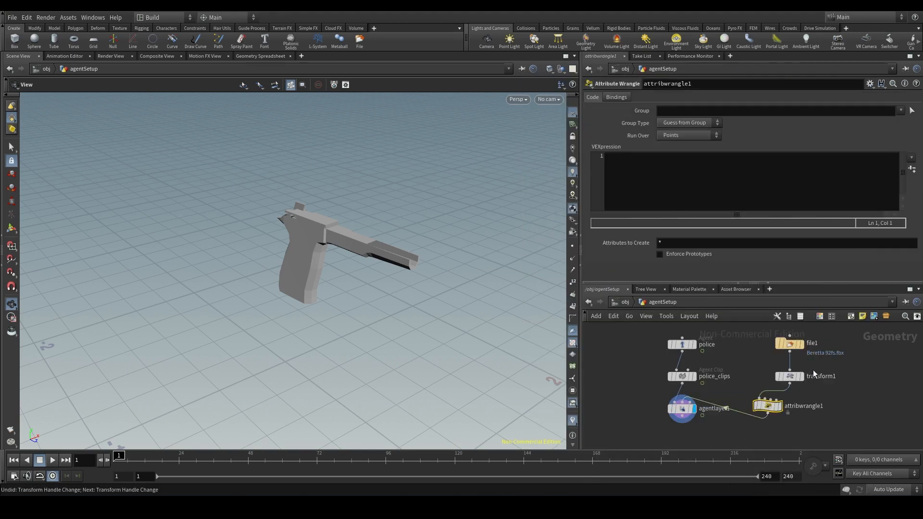
- Set attribwrangle1 to run over Primitives
{"action": "scroll", "coordinate": [810, 421], "scroll_direction": "up", "scroll_amount": 4}
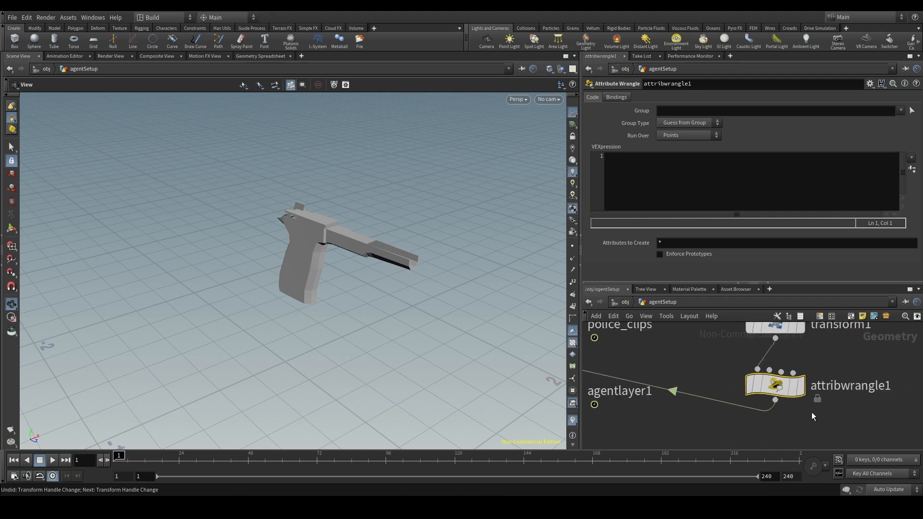
{"action": "middle_click_drag", "start_coordinate": [847, 399], "coordinate": [819, 388]}
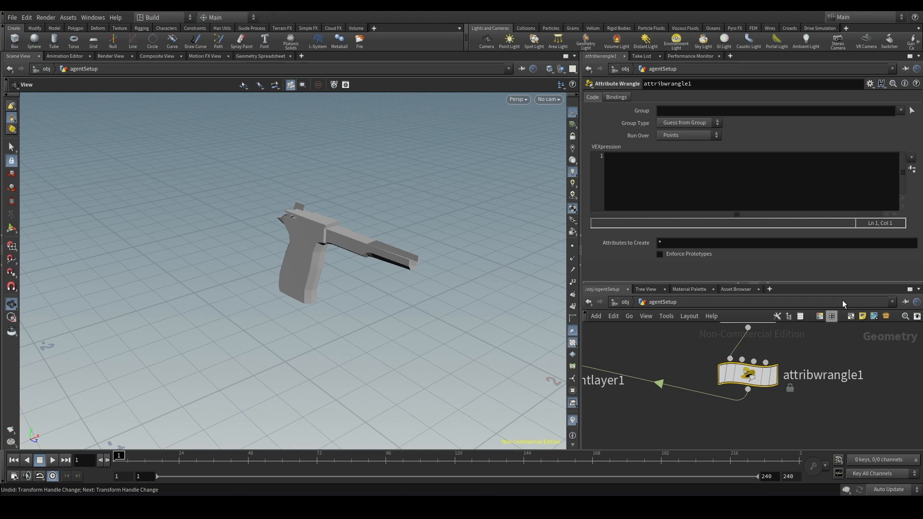
{"action": "left_click", "coordinate": [693, 137]}
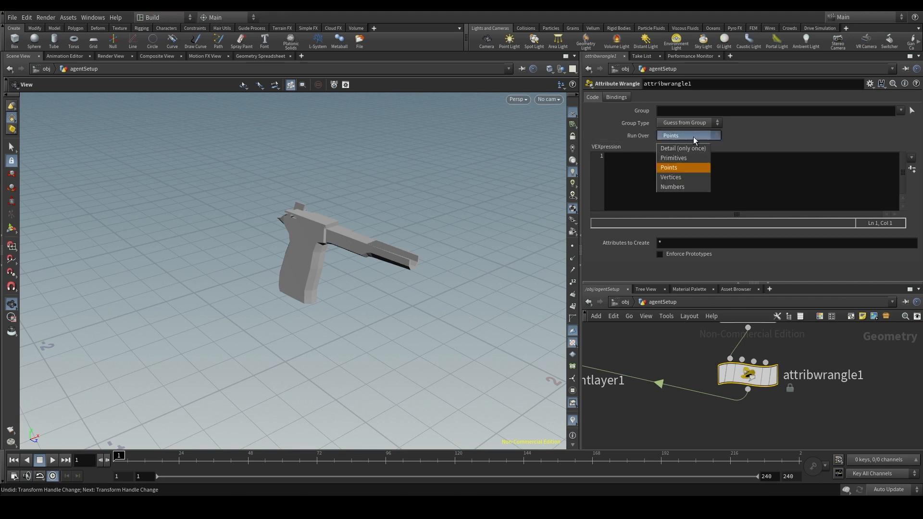
{"action": "left_click", "coordinate": [684, 160]}
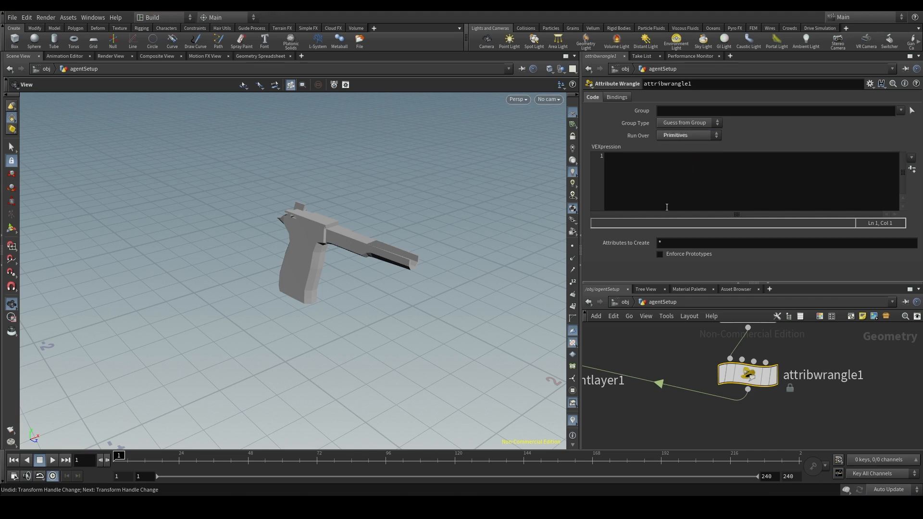
{"action": "left_click", "coordinate": [781, 159]}
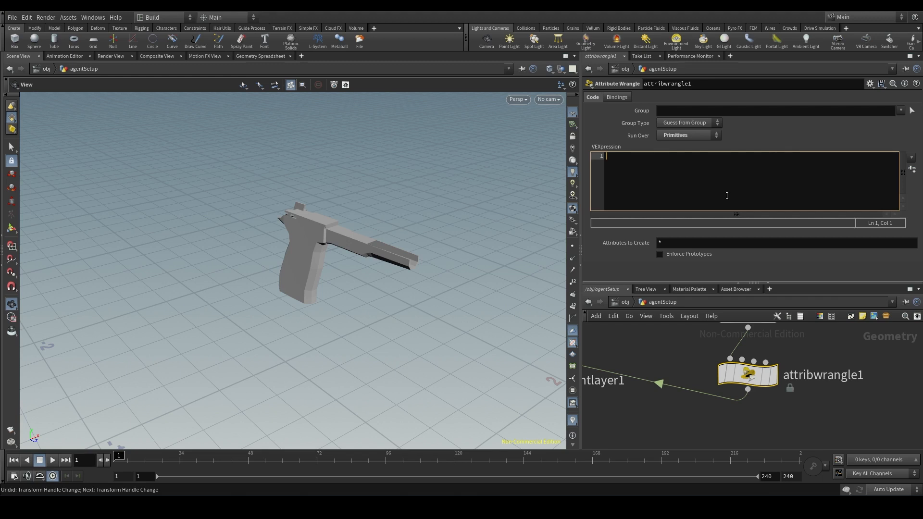
{"action": "type", "text": "@"}
{"action": "type", "text": "name ="}
{"action": "type", "text": "\"\""}
{"action": "key", "text": "Left"}
{"action": "type", "text": "beretta"}
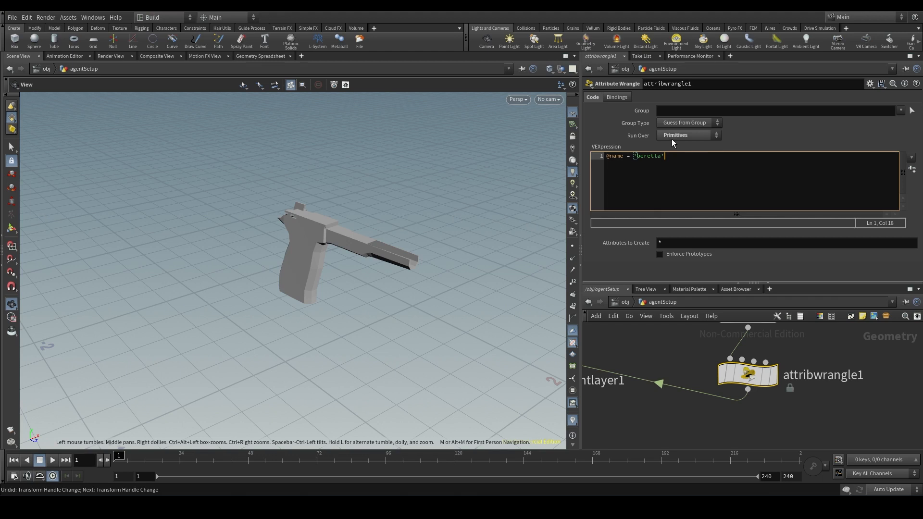
{"action": "type", "text": ";"}
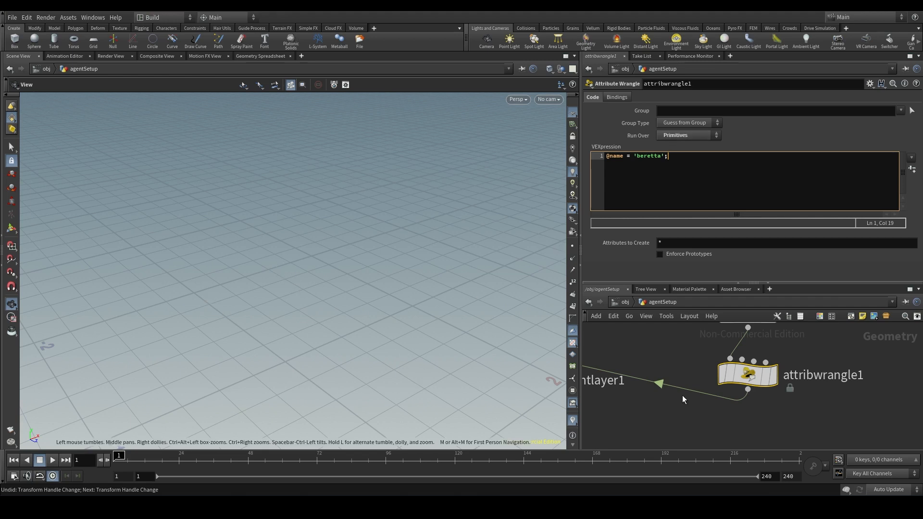
- Check the primitive name values in attribwrangle1's geometry spreadsheet, then close it
{"action": "right_click", "coordinate": [745, 376]}
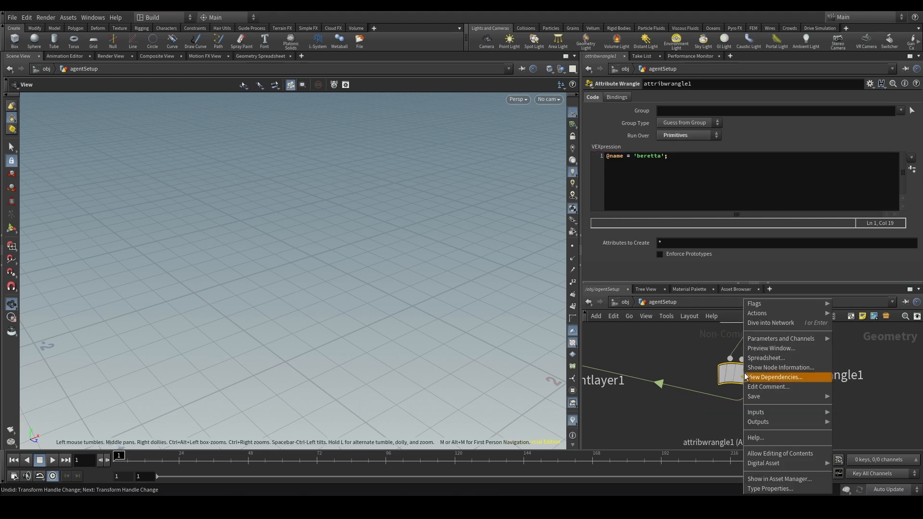
{"action": "left_click", "coordinate": [768, 358]}
{"action": "left_click_drag", "start_coordinate": [549, 142], "coordinate": [429, 138]}
{"action": "left_click_drag", "start_coordinate": [607, 310], "coordinate": [737, 374]}
{"action": "left_click_drag", "start_coordinate": [446, 129], "coordinate": [423, 128]}
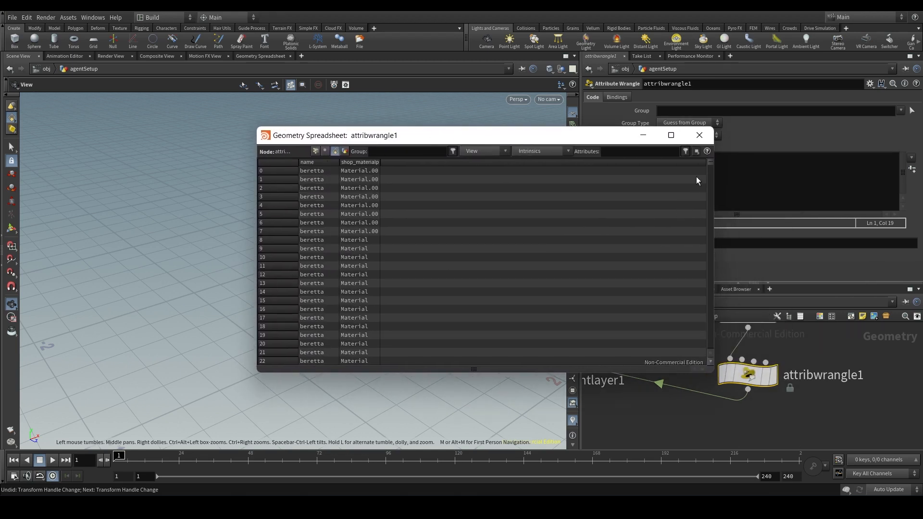
{"action": "left_click_drag", "start_coordinate": [709, 164], "coordinate": [721, 146]}
{"action": "left_click", "coordinate": [699, 135]}
- Replace the Cube shape with beretta in the shapes of agentlayer1's layer1
{"action": "middle_click_drag", "start_coordinate": [633, 412], "coordinate": [757, 412]}
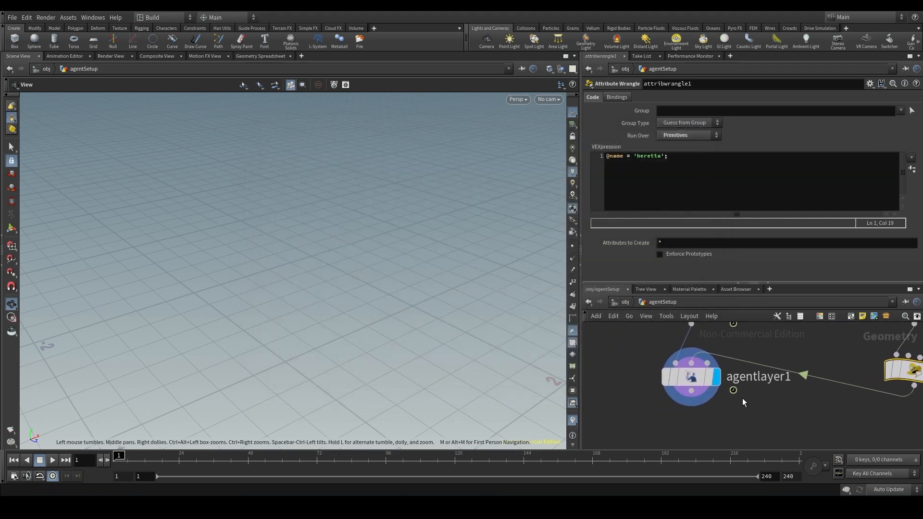
{"action": "left_click", "coordinate": [697, 383]}
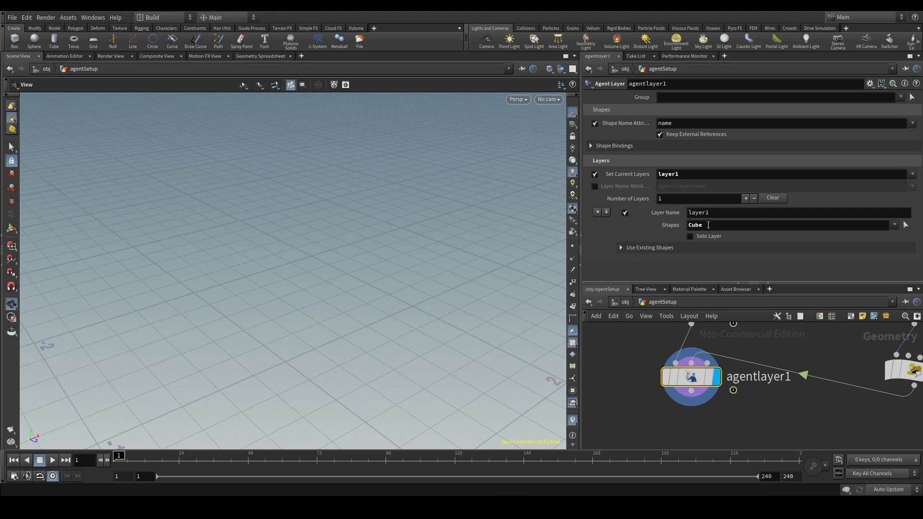
{"action": "left_click", "coordinate": [720, 223]}
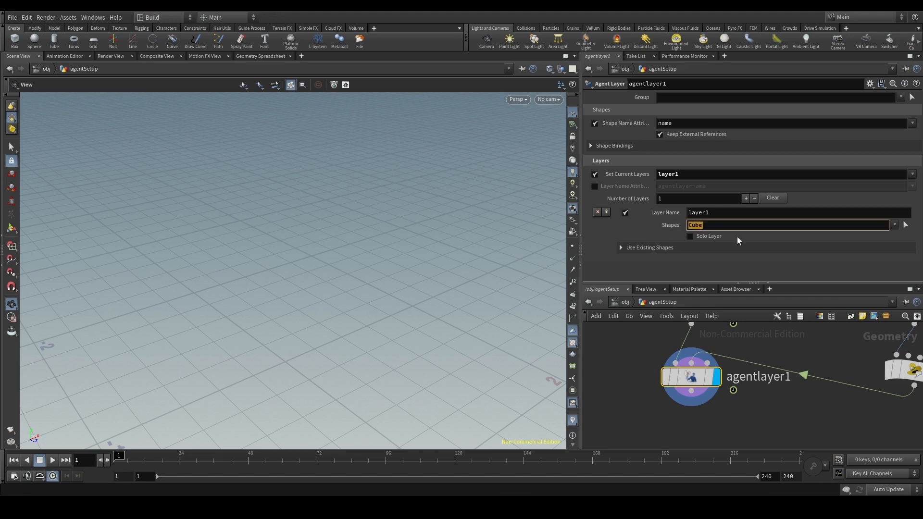
{"action": "left_click", "coordinate": [895, 225]}
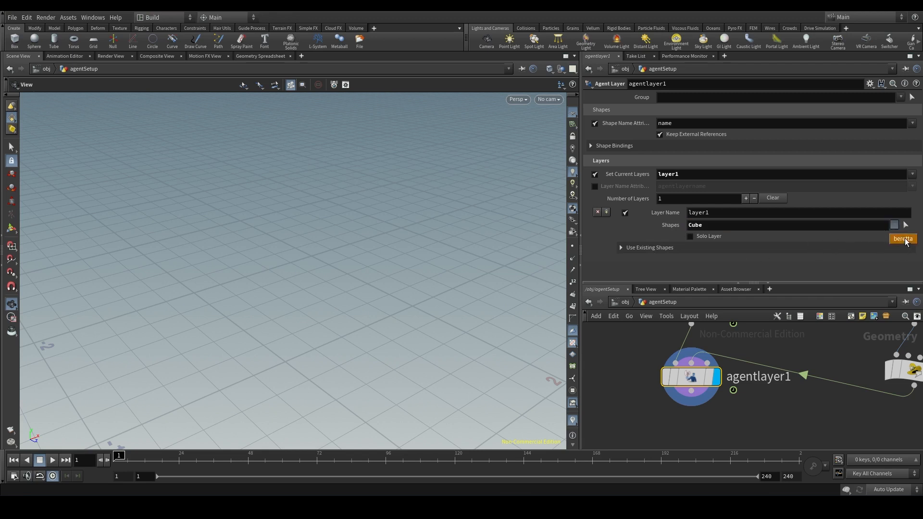
{"action": "left_click", "coordinate": [903, 240]}
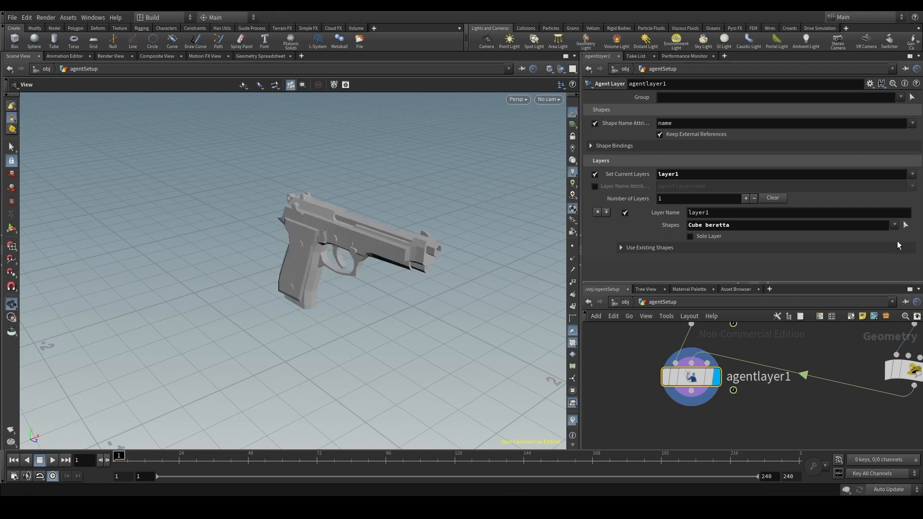
{"action": "left_click_drag", "start_coordinate": [707, 226], "coordinate": [644, 226]}
{"action": "key", "text": "BackSpace"}
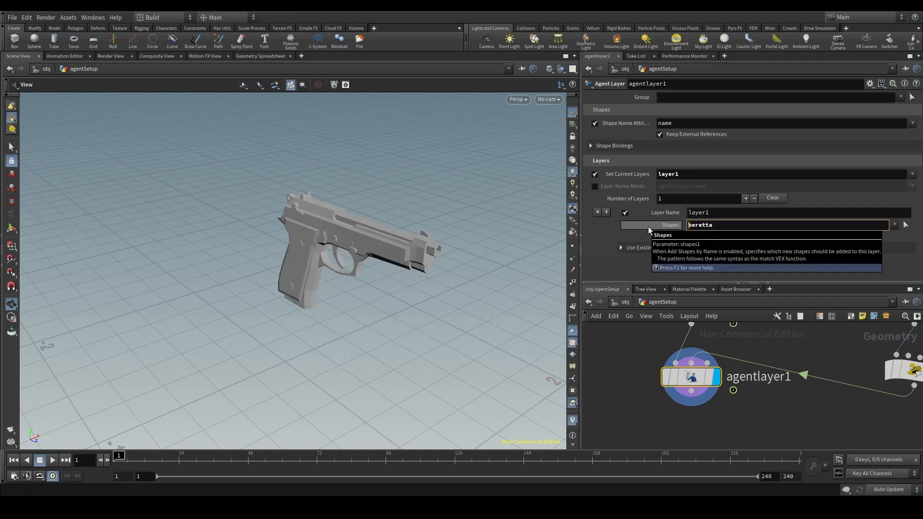
{"action": "left_click_drag", "start_coordinate": [414, 243], "coordinate": [391, 229]}
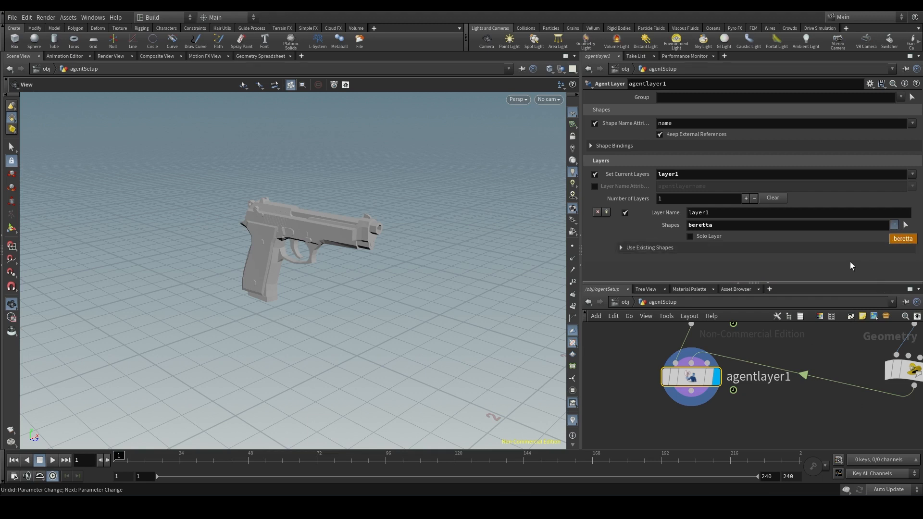
{"action": "left_click", "coordinate": [837, 269]}
- Move agentlayer1 slightly lower in the network and review its Shape Name Attribute
{"action": "double_click", "coordinate": [693, 124]}
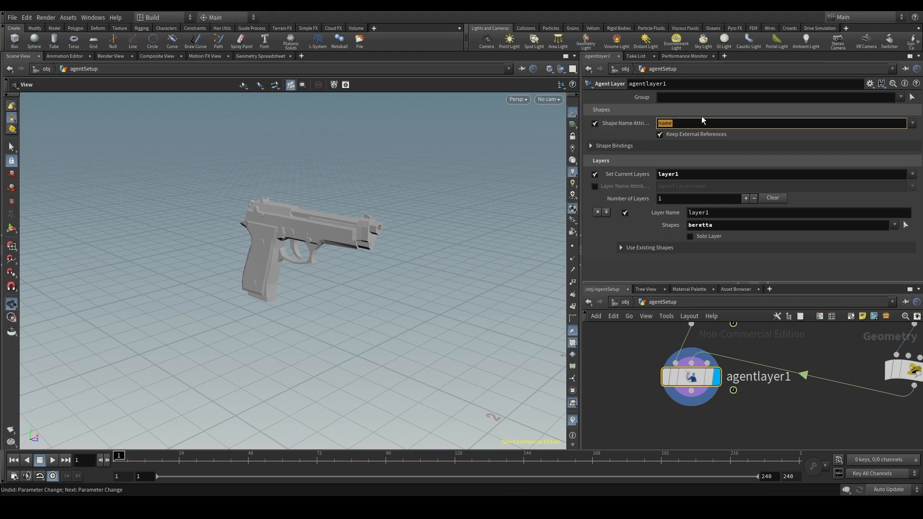
{"action": "left_click", "coordinate": [698, 382]}
{"action": "left_click_drag", "start_coordinate": [697, 382], "coordinate": [697, 396]}
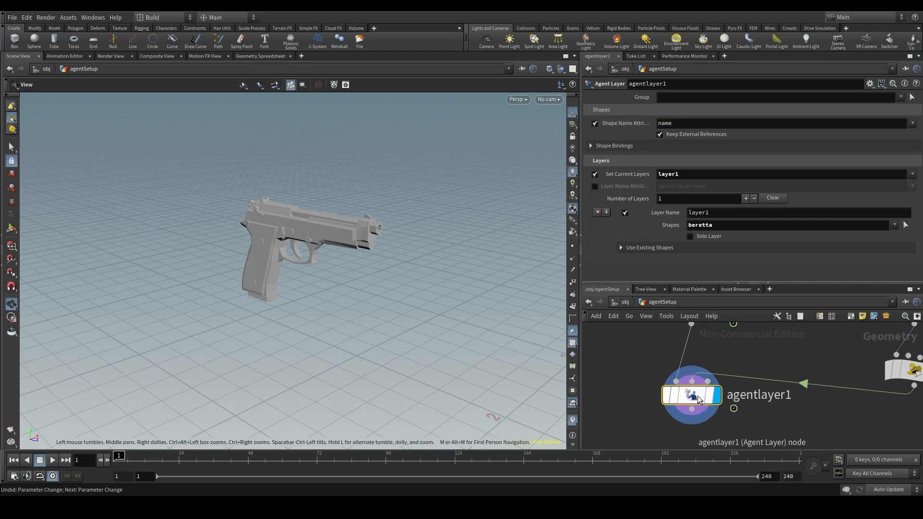
{"action": "double_click", "coordinate": [680, 123]}
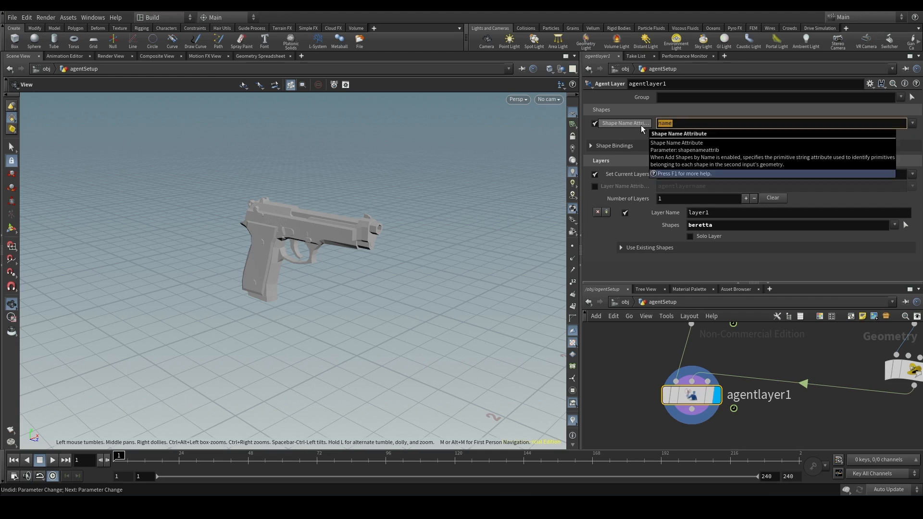
{"action": "scroll", "coordinate": [794, 370], "scroll_direction": "down", "scroll_amount": 3}
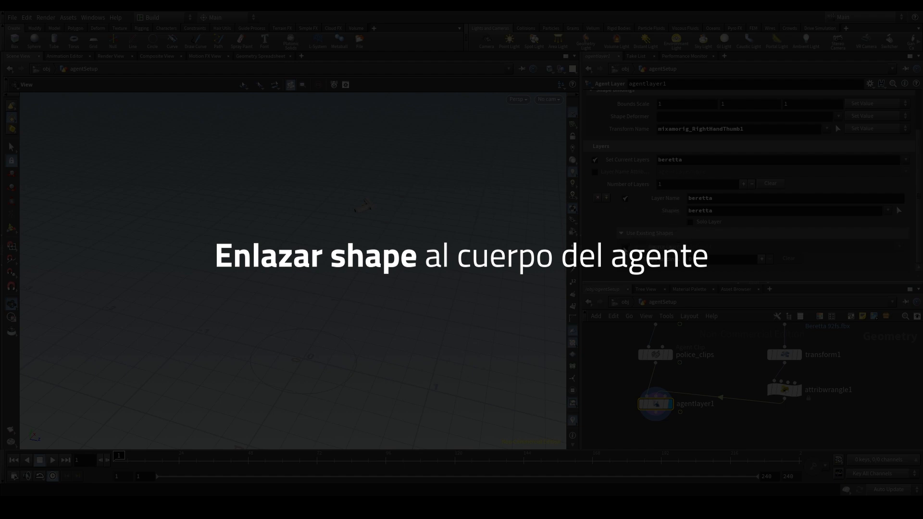
- Rename layer1 in agentlayer1 as beretta
{"action": "left_click", "coordinate": [625, 248]}
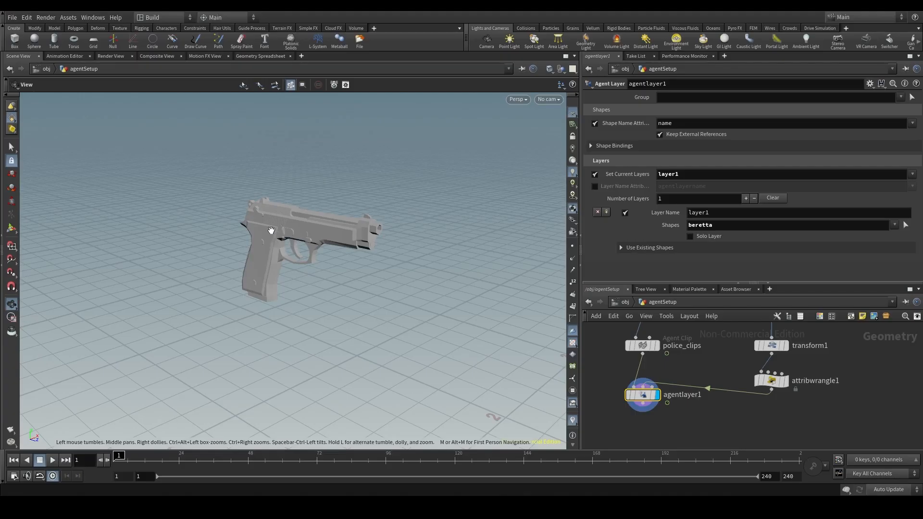
{"action": "double_click", "coordinate": [713, 216]}
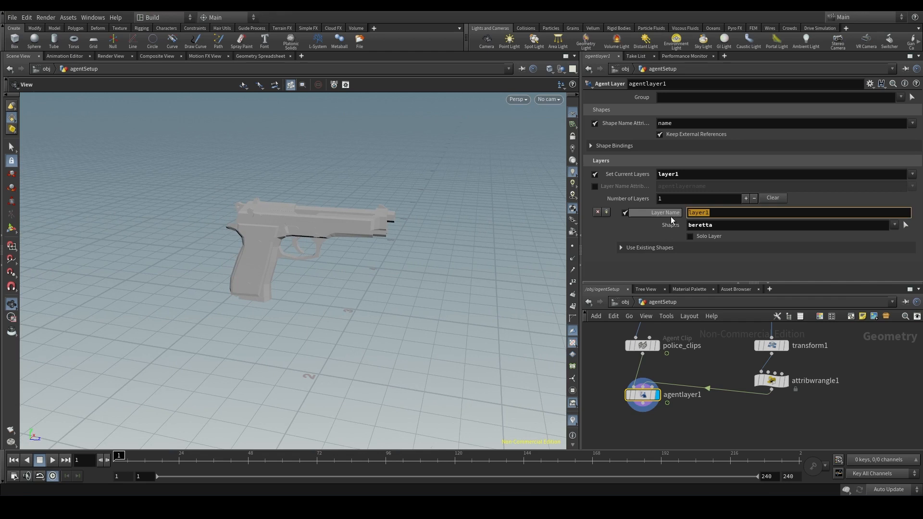
{"action": "type", "text": "beret"}
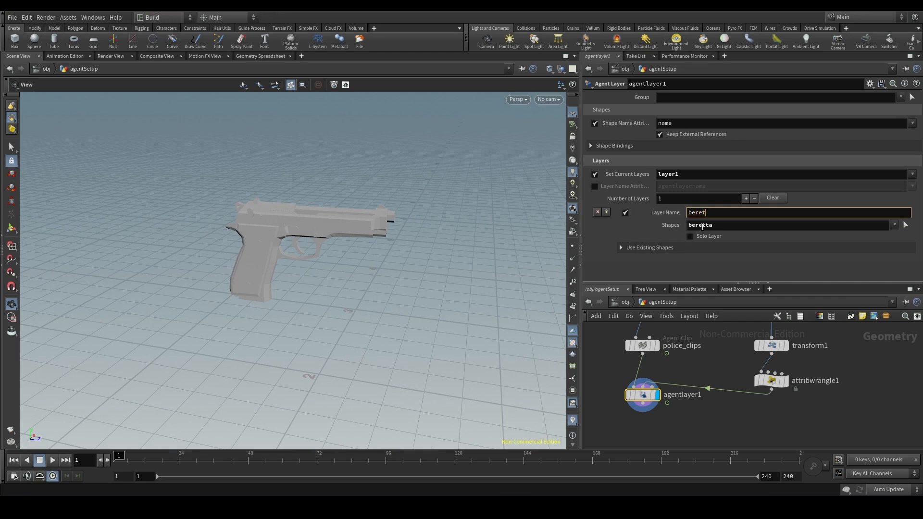
{"action": "type", "text": "ta"}
{"action": "key", "text": "Return"}
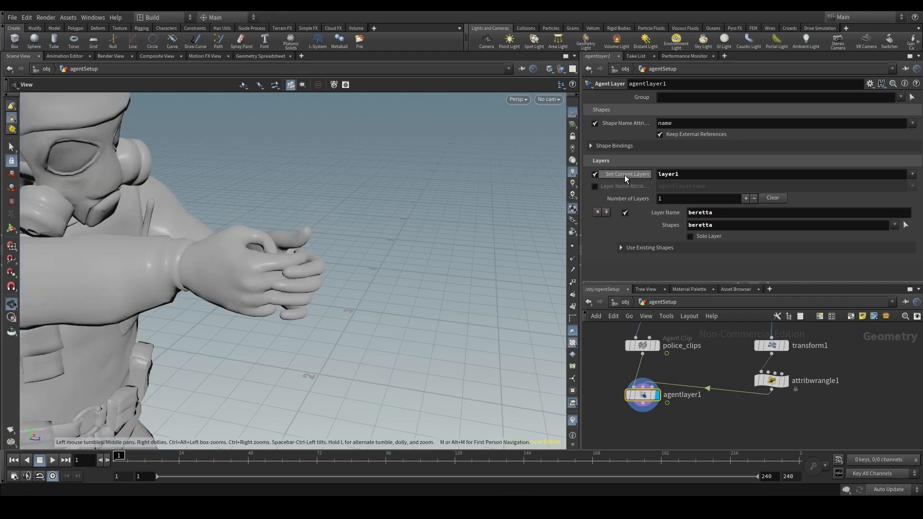
- Set the agent's current layer to beretta in agentlayer1
{"action": "scroll", "coordinate": [272, 247], "scroll_direction": "down", "scroll_amount": 4}
{"action": "middle_click_drag", "start_coordinate": [272, 247], "coordinate": [315, 238]}
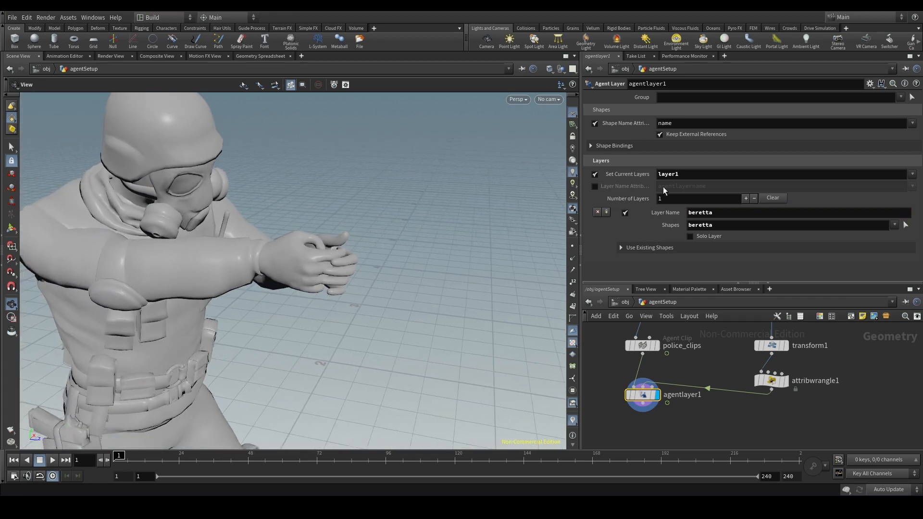
{"action": "left_click", "coordinate": [720, 176]}
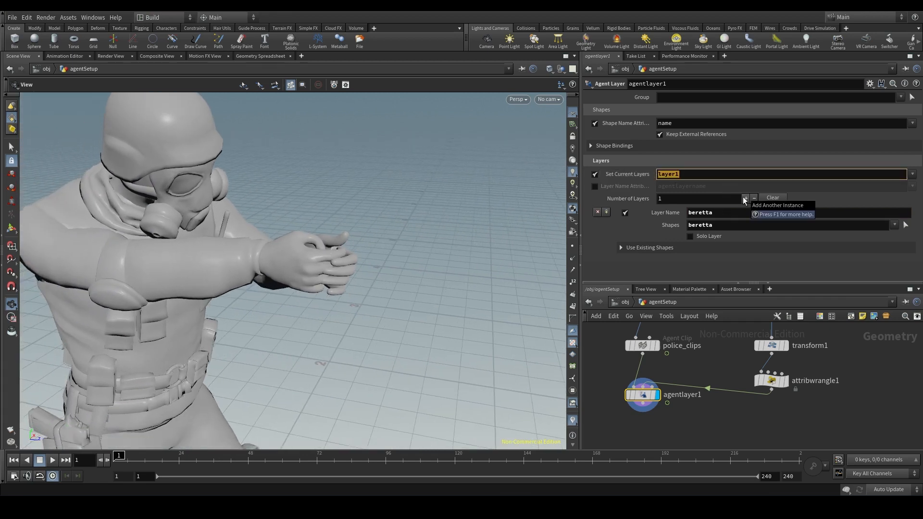
{"action": "type", "text": "beretta"}
{"action": "key", "text": "Return"}
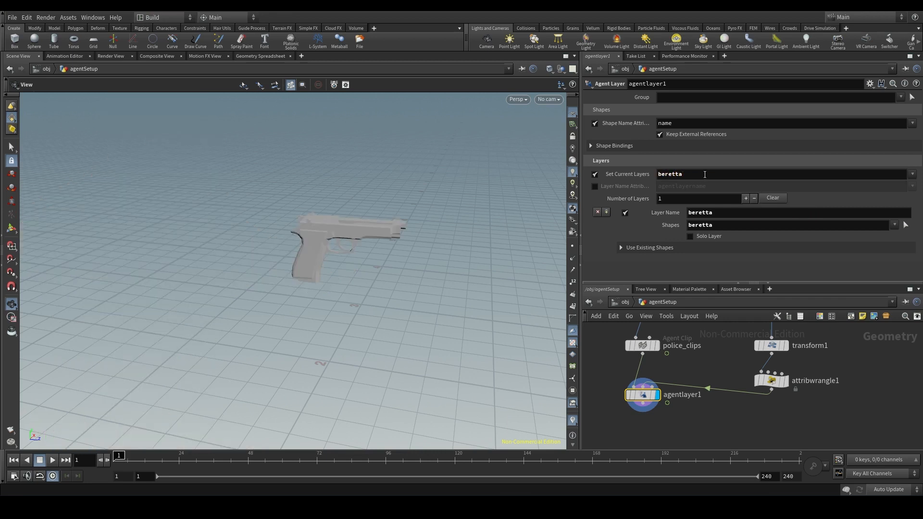
- Compare agentlayer1's current layer, layer name and shapes entries
{"action": "double_click", "coordinate": [718, 175]}
{"action": "double_click", "coordinate": [714, 214]}
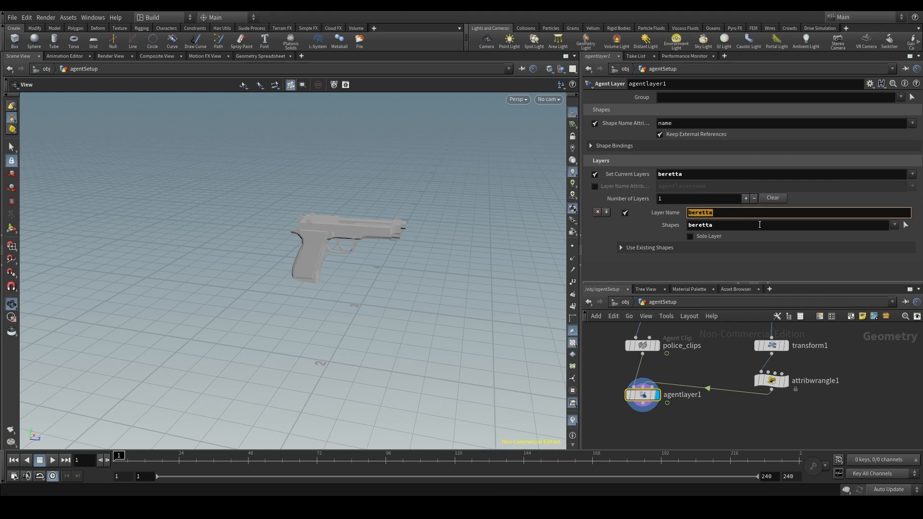
{"action": "double_click", "coordinate": [743, 226]}
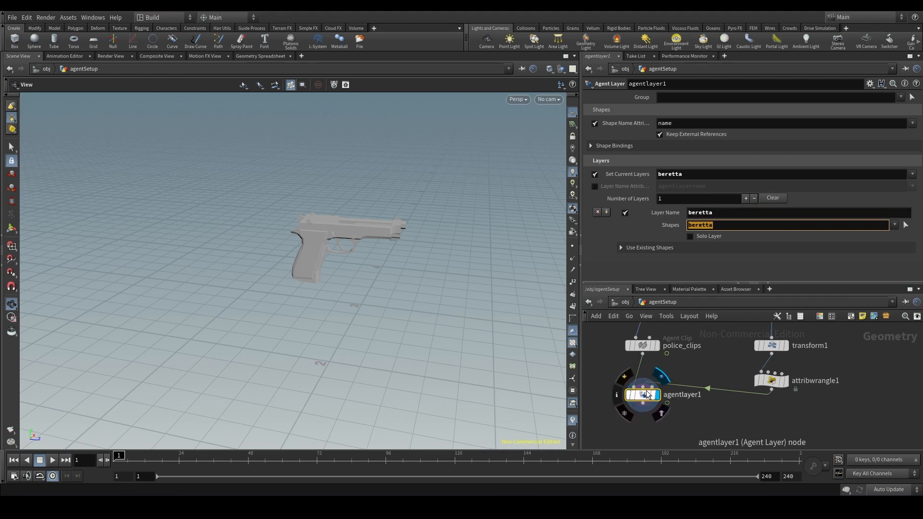
{"action": "left_click", "coordinate": [743, 270]}
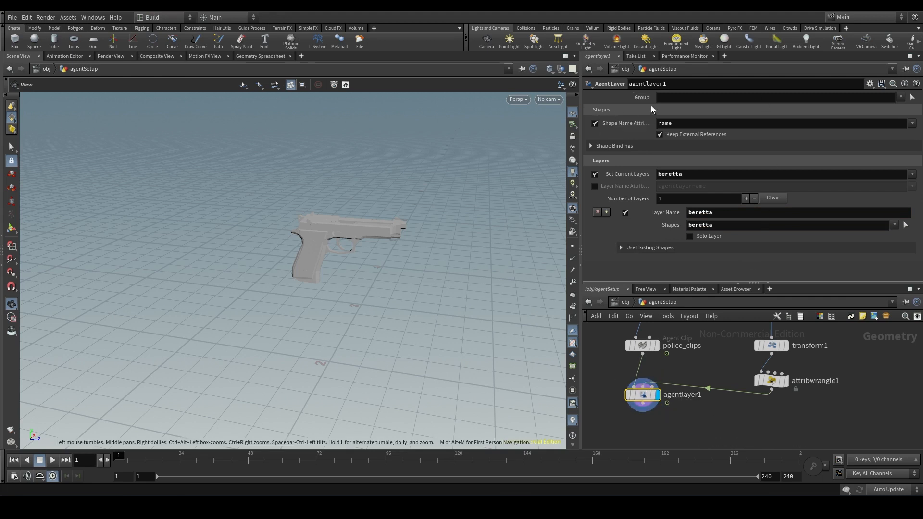
- Bind the beretta shape to the mixamorig_RightHandThumb1 transform in agentlayer1's shape bindings
{"action": "left_click", "coordinate": [620, 145]}
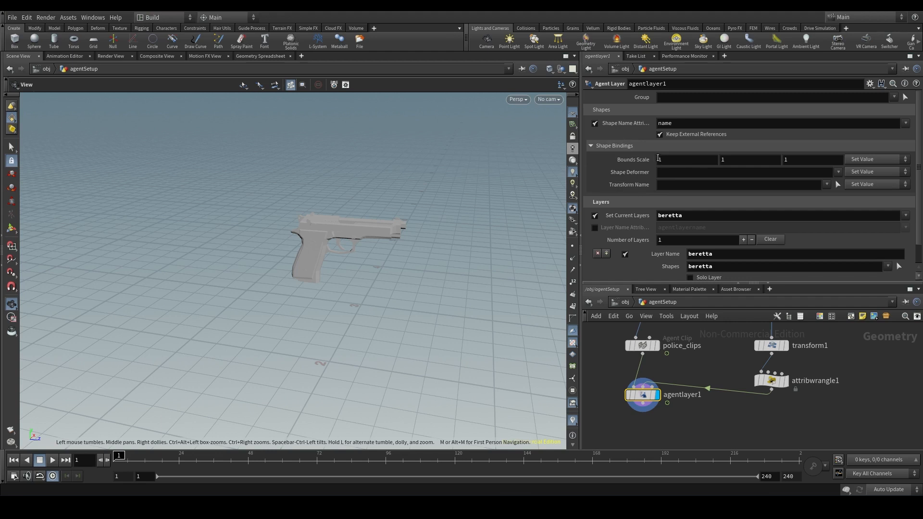
{"action": "left_click", "coordinate": [720, 268]}
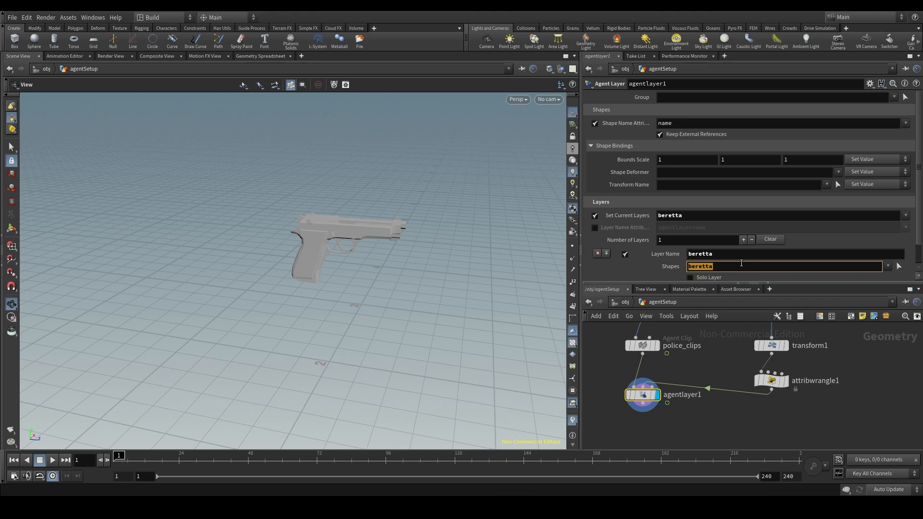
{"action": "left_click", "coordinate": [806, 192]}
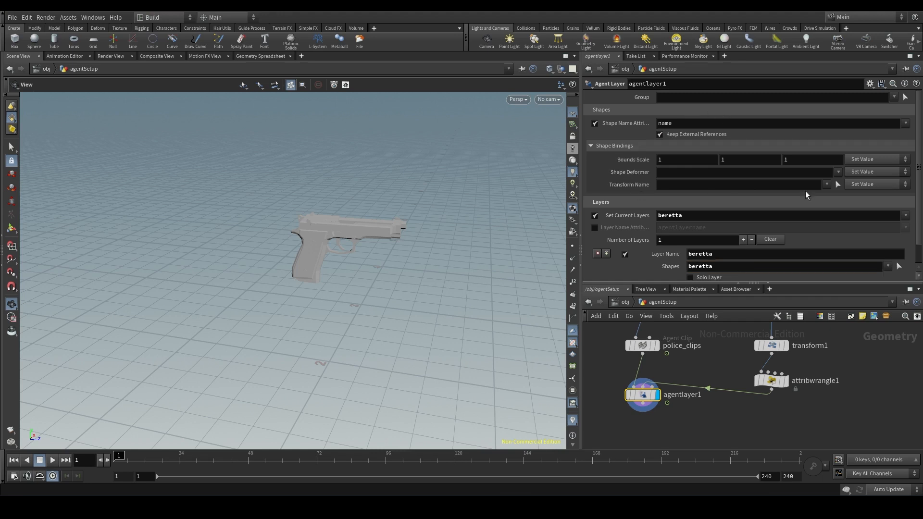
{"action": "left_click", "coordinate": [828, 185]}
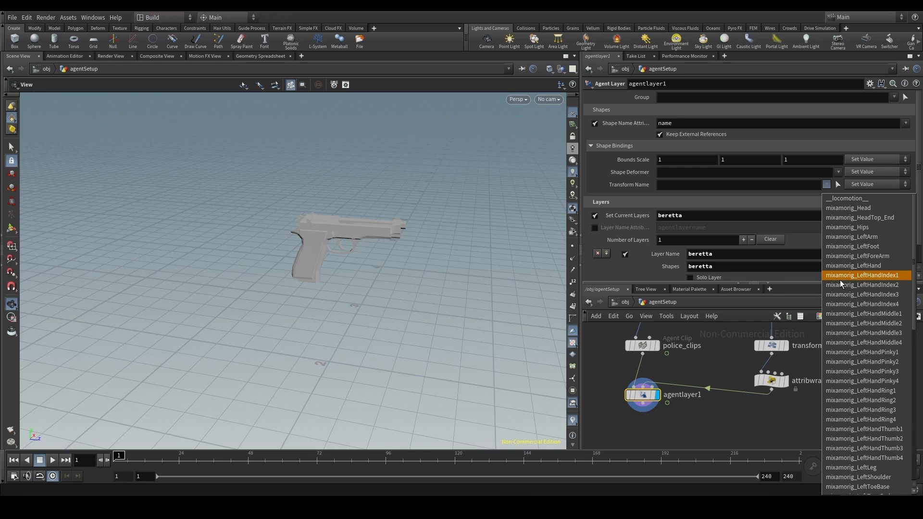
{"action": "scroll", "coordinate": [861, 279], "scroll_direction": "down", "scroll_amount": 9}
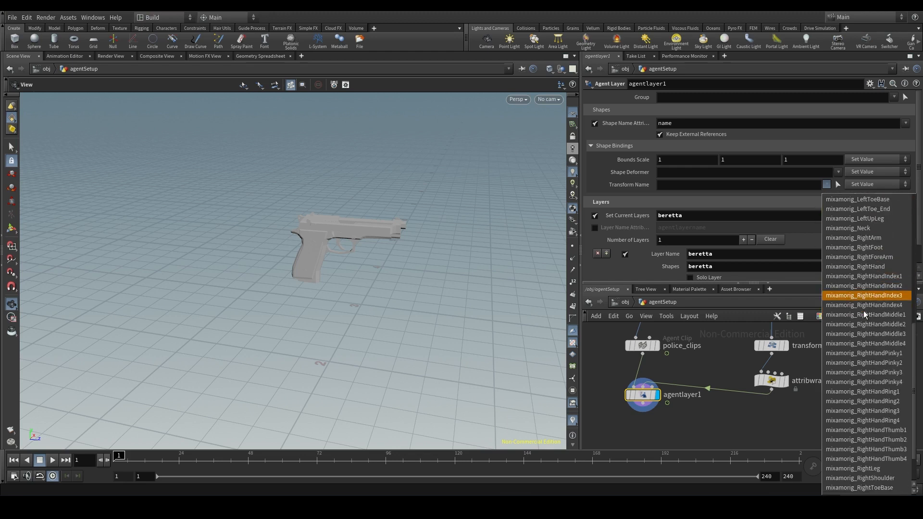
{"action": "scroll", "coordinate": [847, 310], "scroll_direction": "down", "scroll_amount": 2}
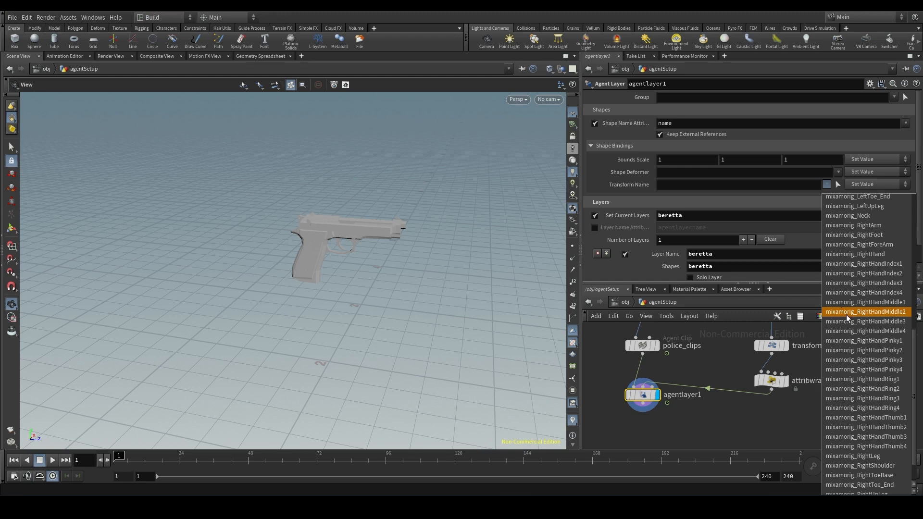
{"action": "scroll", "coordinate": [844, 312], "scroll_direction": "down", "scroll_amount": 1}
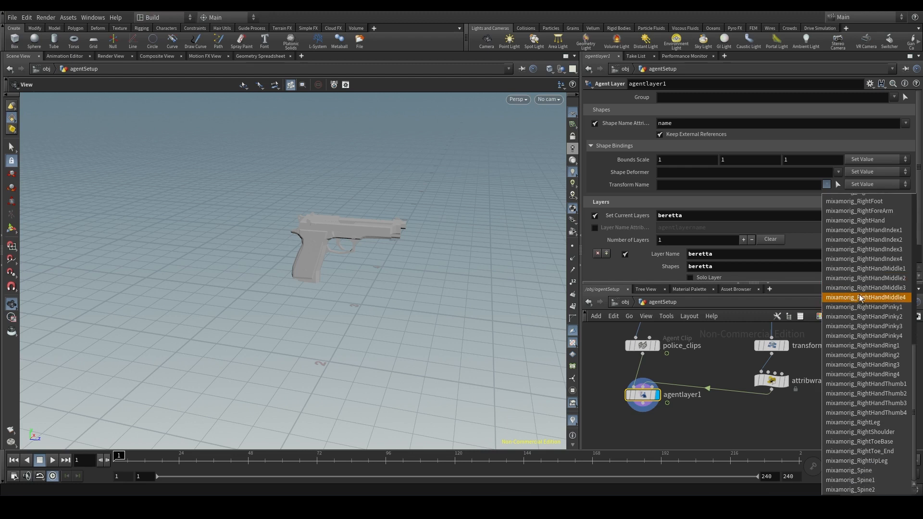
{"action": "left_click", "coordinate": [864, 384]}
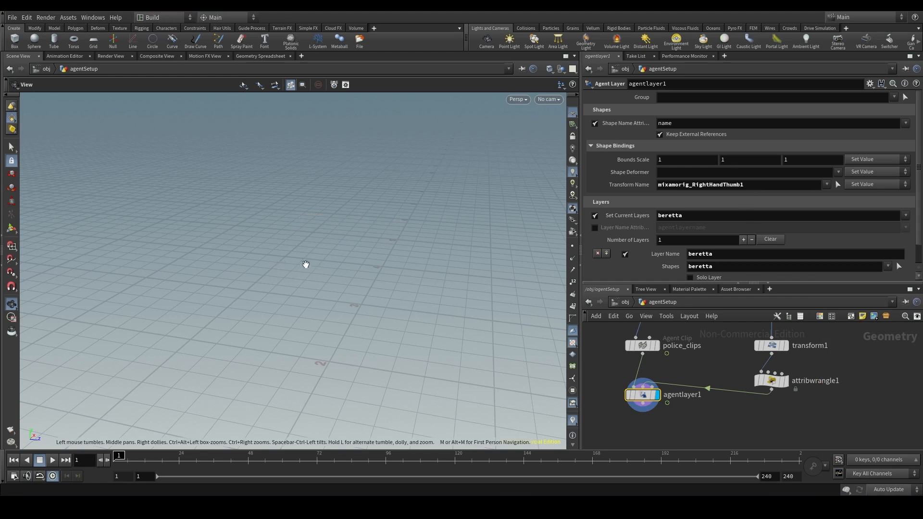
- Enlarge the pistol by setting transform1's Uniform Scale to 0.0003*100
{"action": "right_click_drag", "start_coordinate": [308, 263], "coordinate": [301, 318]}
{"action": "middle_click_drag", "start_coordinate": [302, 332], "coordinate": [396, 219]}
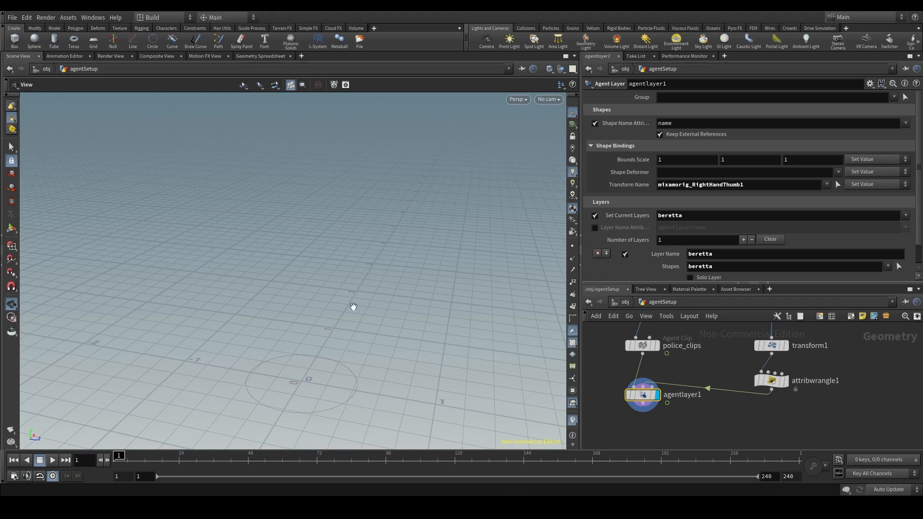
{"action": "left_click", "coordinate": [773, 346]}
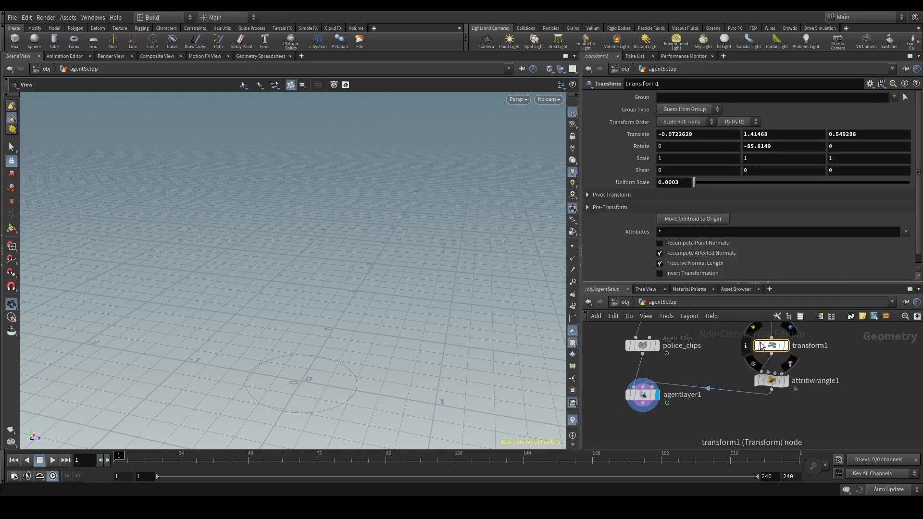
{"action": "left_click_drag", "start_coordinate": [687, 182], "coordinate": [634, 183]}
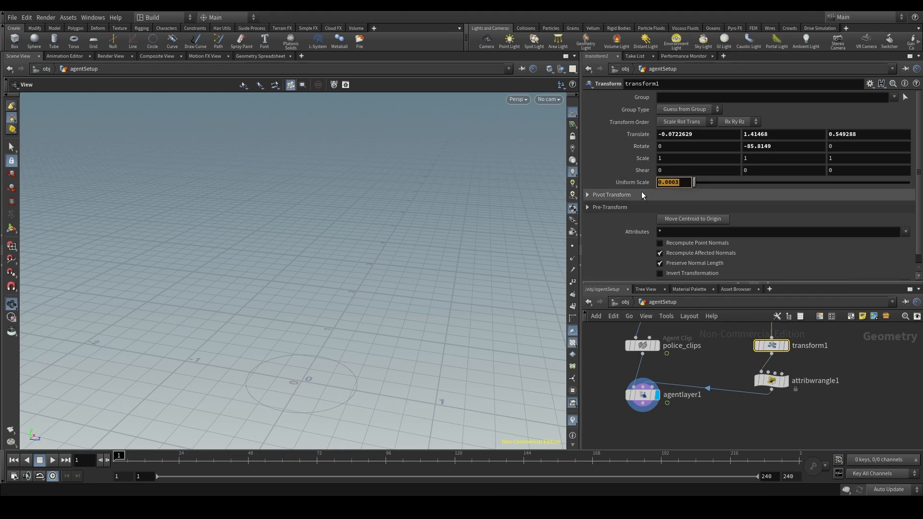
{"action": "left_click", "coordinate": [661, 392]}
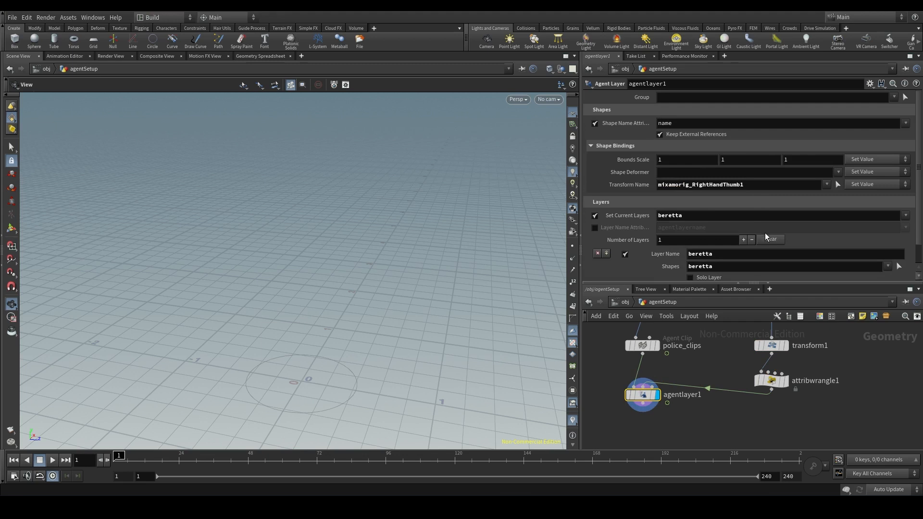
{"action": "mouse_move", "coordinate": [772, 347]}
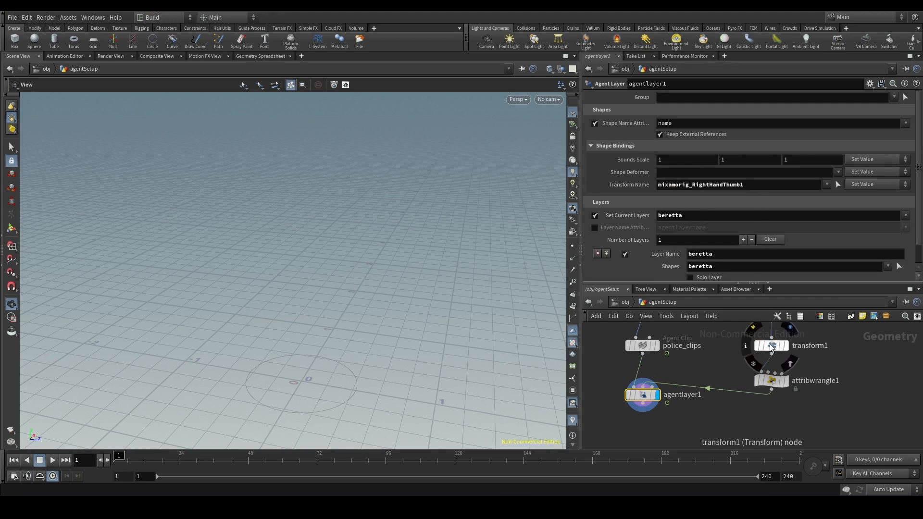
{"action": "left_click", "coordinate": [771, 346]}
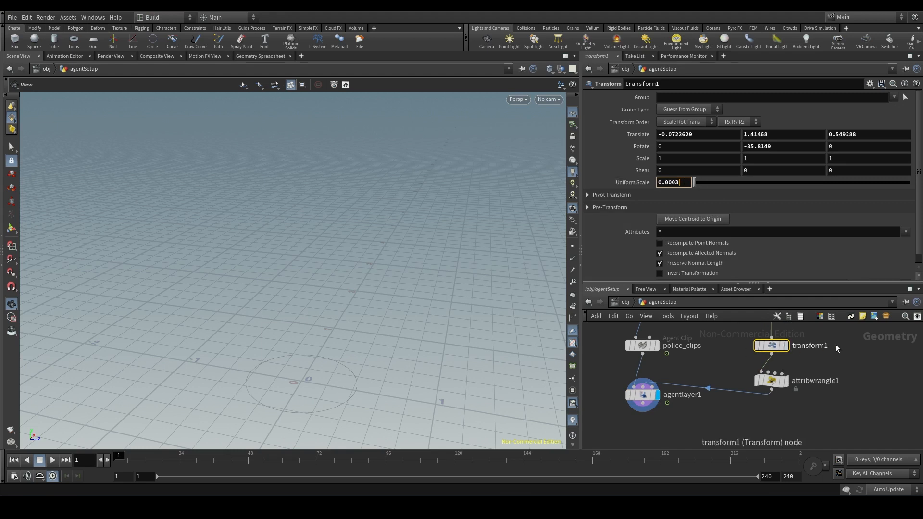
{"action": "middle_click_drag", "start_coordinate": [833, 342], "coordinate": [826, 380]}
{"action": "left_click", "coordinate": [685, 183]}
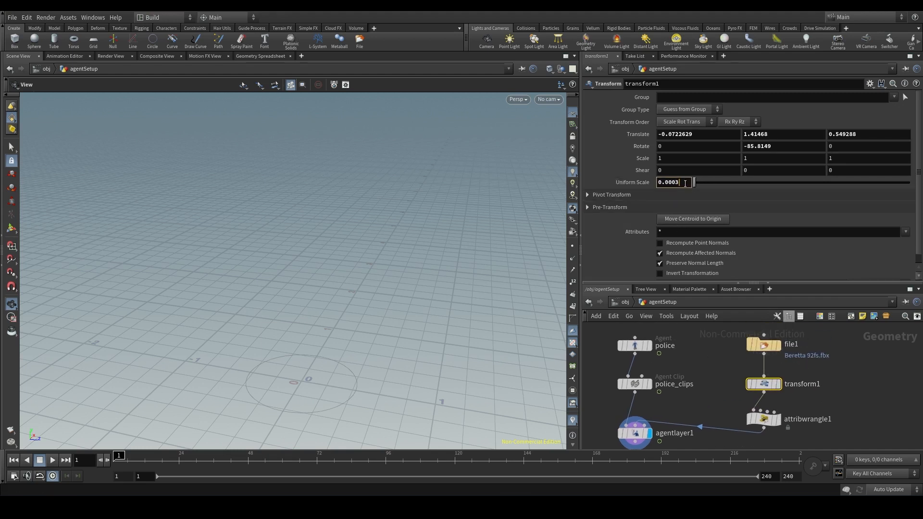
{"action": "type", "text": "*100"}
{"action": "key", "text": "Return"}
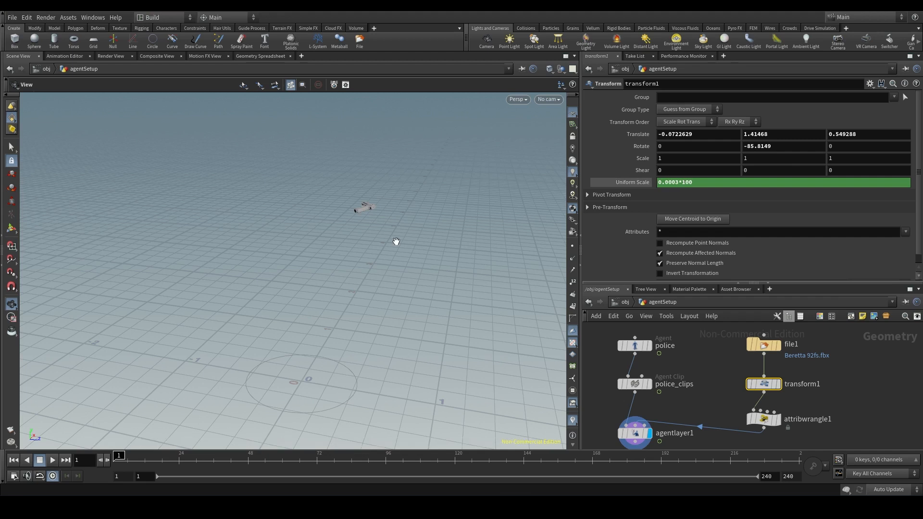
- Enable the default source layer for the beretta layer in agentlayer1 so it uses the agent's existing shapes
{"action": "middle_click_drag", "start_coordinate": [711, 395], "coordinate": [732, 366]}
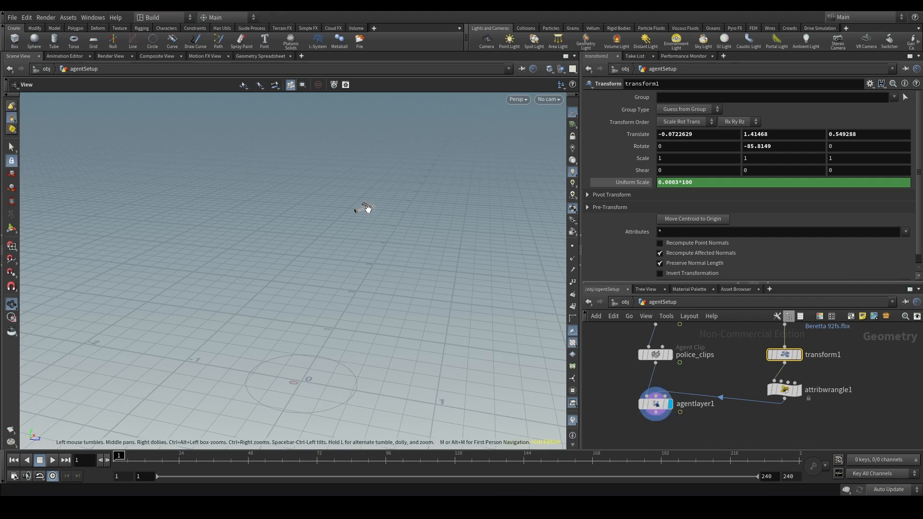
{"action": "left_click_drag", "start_coordinate": [362, 208], "coordinate": [369, 227]}
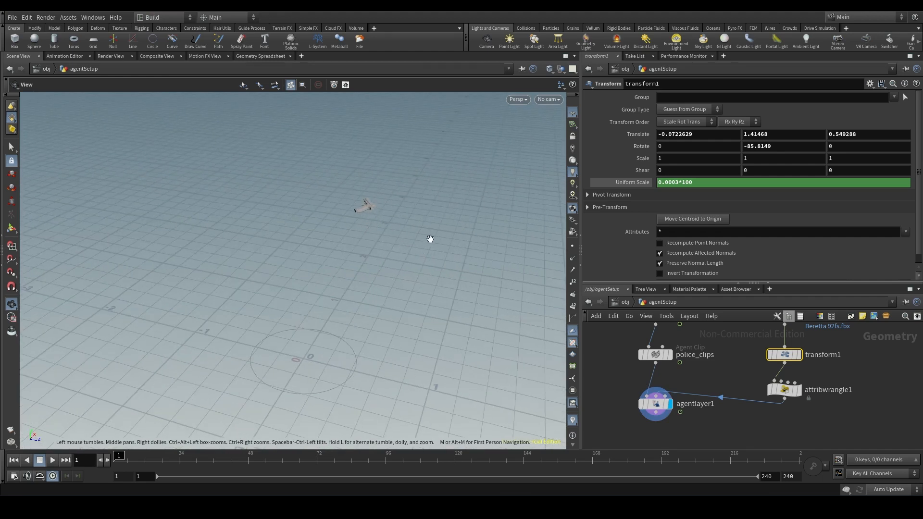
{"action": "left_click", "coordinate": [655, 404]}
{"action": "scroll", "coordinate": [769, 245], "scroll_direction": "down", "scroll_amount": 1}
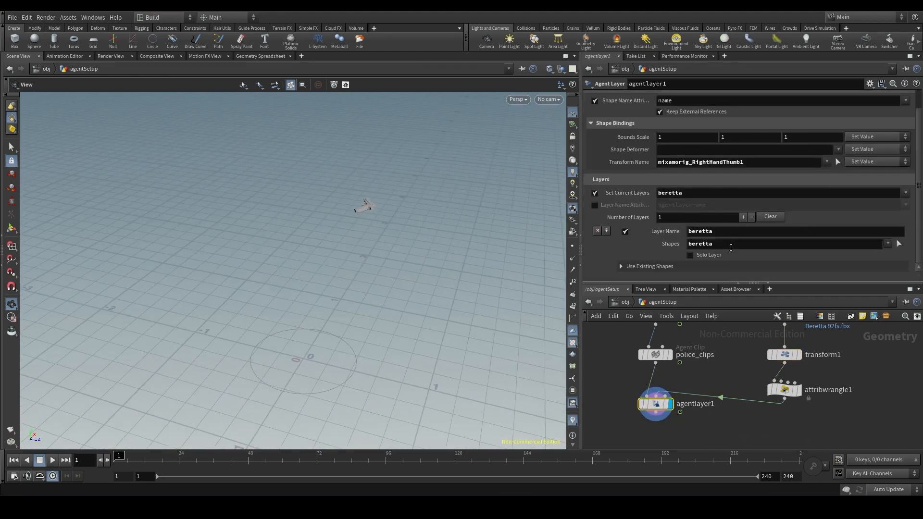
{"action": "left_click", "coordinate": [633, 266]}
{"action": "scroll", "coordinate": [633, 266], "scroll_direction": "down", "scroll_amount": 1}
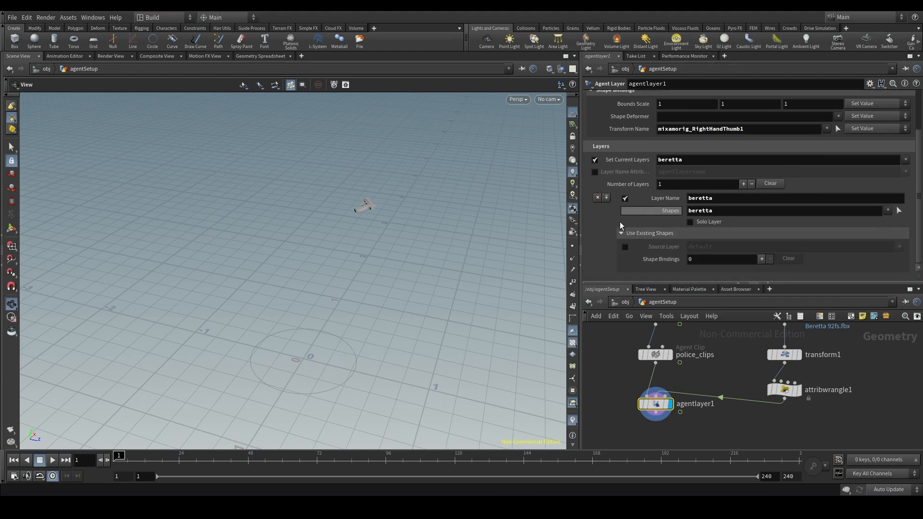
{"action": "left_click", "coordinate": [625, 247]}
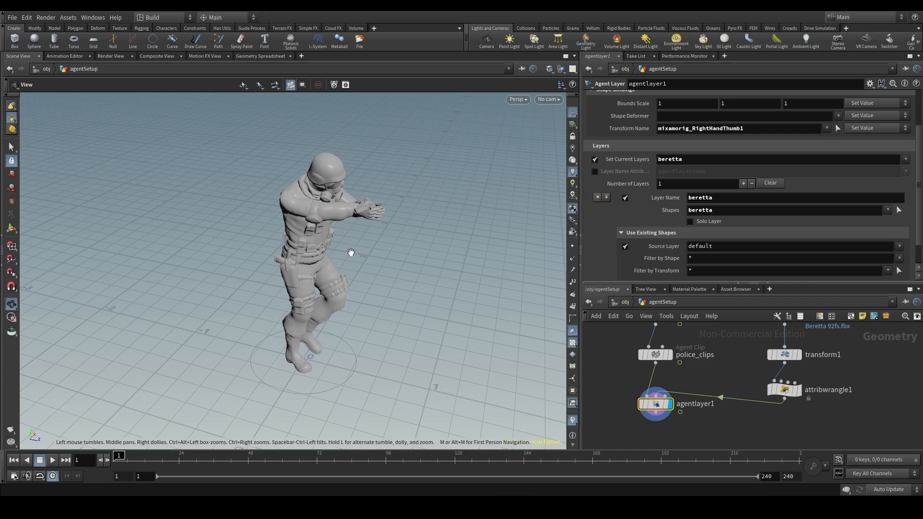
- Examine the pistol's placement and orientation in the police agent's hands from several angles
{"action": "scroll", "coordinate": [337, 211], "scroll_direction": "up", "scroll_amount": 6}
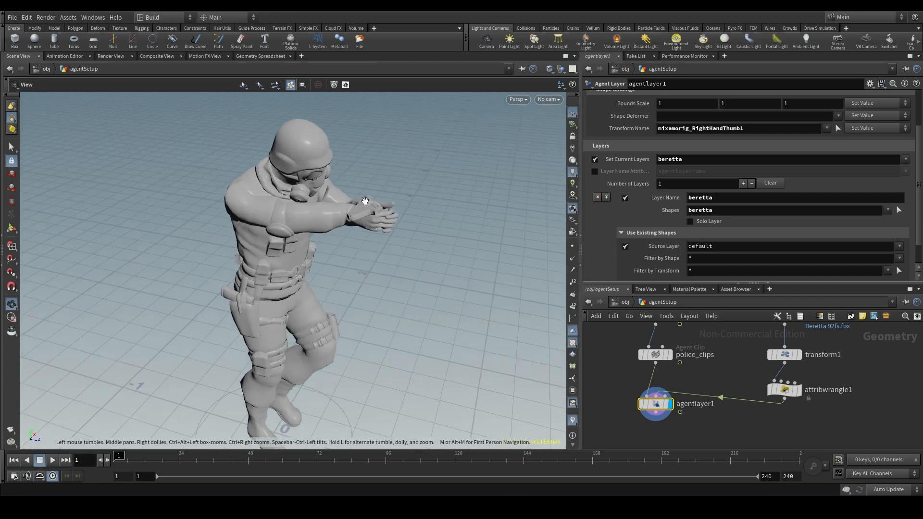
{"action": "left_click_drag", "start_coordinate": [380, 234], "coordinate": [392, 234]}
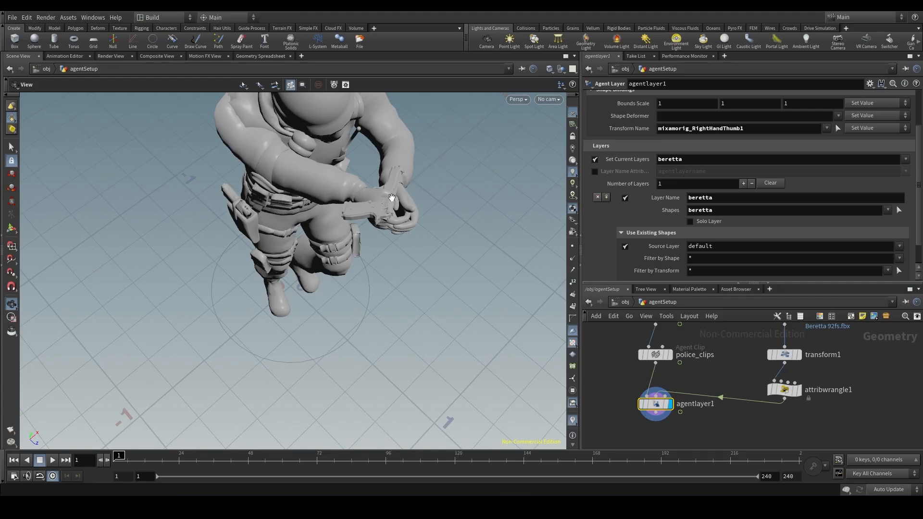
{"action": "scroll", "coordinate": [389, 202], "scroll_direction": "up", "scroll_amount": 6}
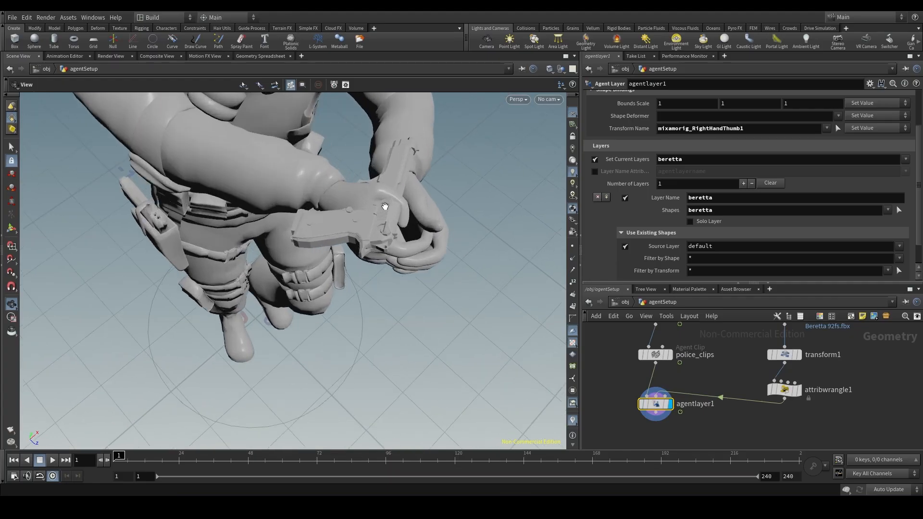
{"action": "left_click_drag", "start_coordinate": [392, 150], "coordinate": [359, 166]}
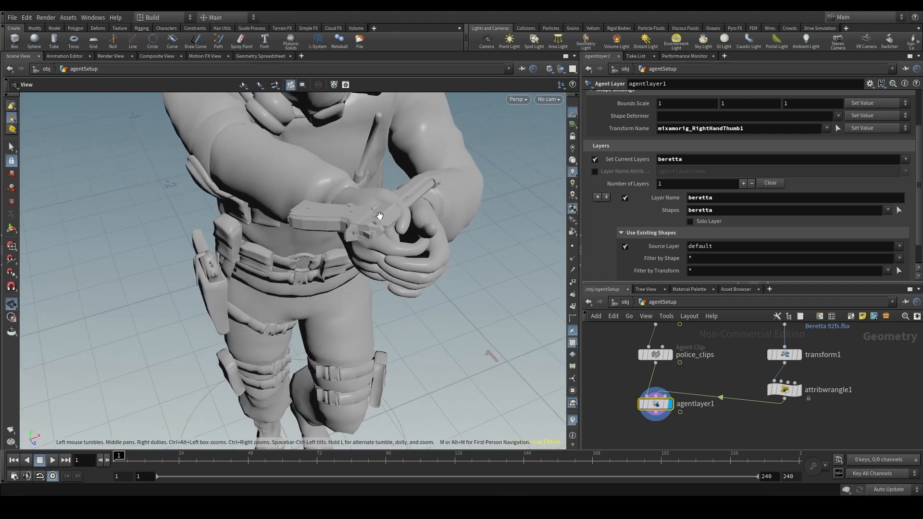
{"action": "left_click_drag", "start_coordinate": [380, 216], "coordinate": [431, 200]}
{"action": "scroll", "coordinate": [436, 226], "scroll_direction": "down", "scroll_amount": 3}
{"action": "left_click_drag", "start_coordinate": [439, 251], "coordinate": [454, 278]}
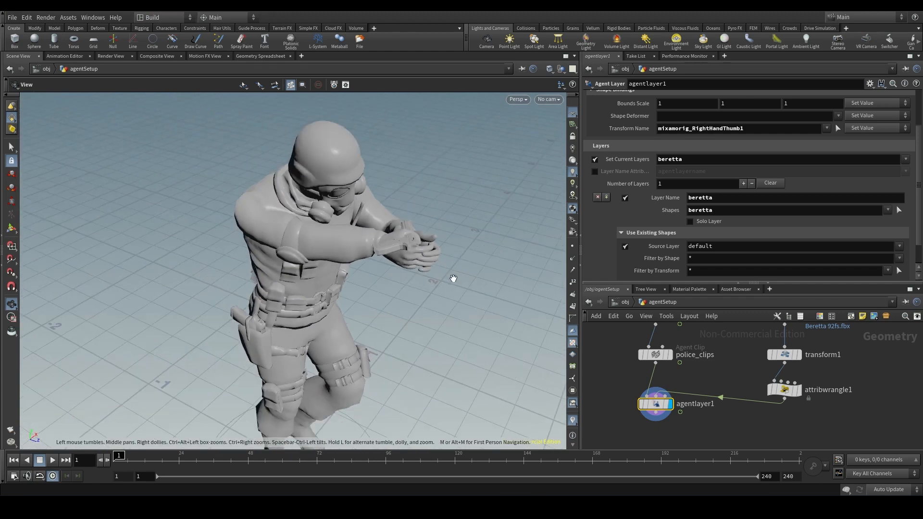
{"action": "right_click_drag", "start_coordinate": [453, 279], "coordinate": [466, 291]}
{"action": "middle_click_drag", "start_coordinate": [466, 291], "coordinate": [344, 277]}
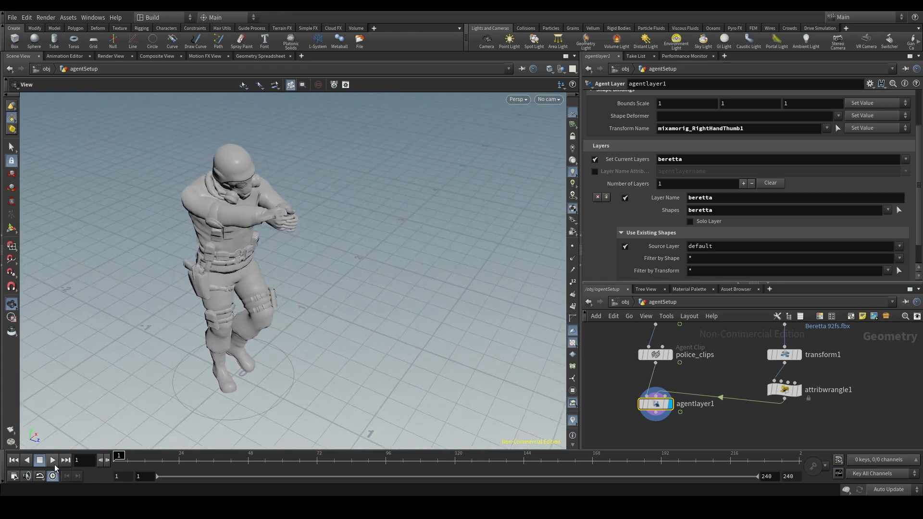
- Play the agent's animation and check how the pistol moves with the right hand
{"action": "left_click", "coordinate": [52, 461]}
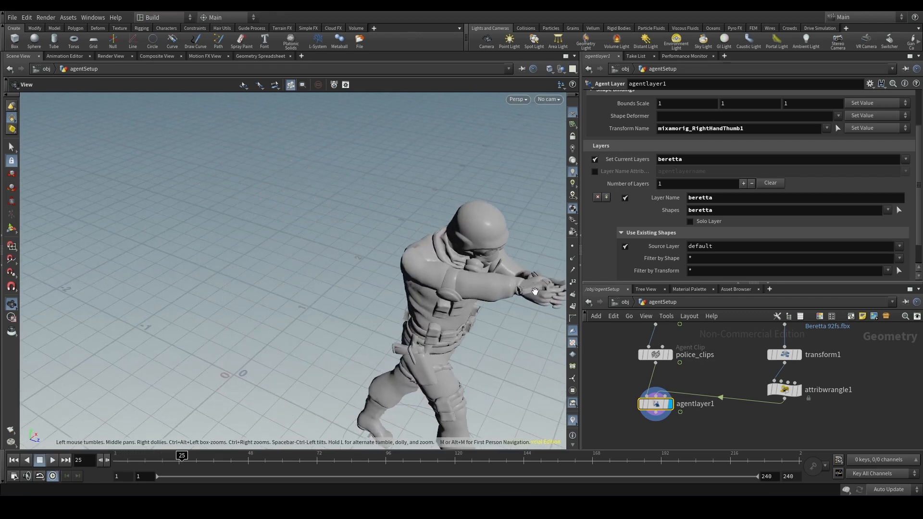
{"action": "scroll", "coordinate": [354, 258], "scroll_direction": "up", "scroll_amount": 4}
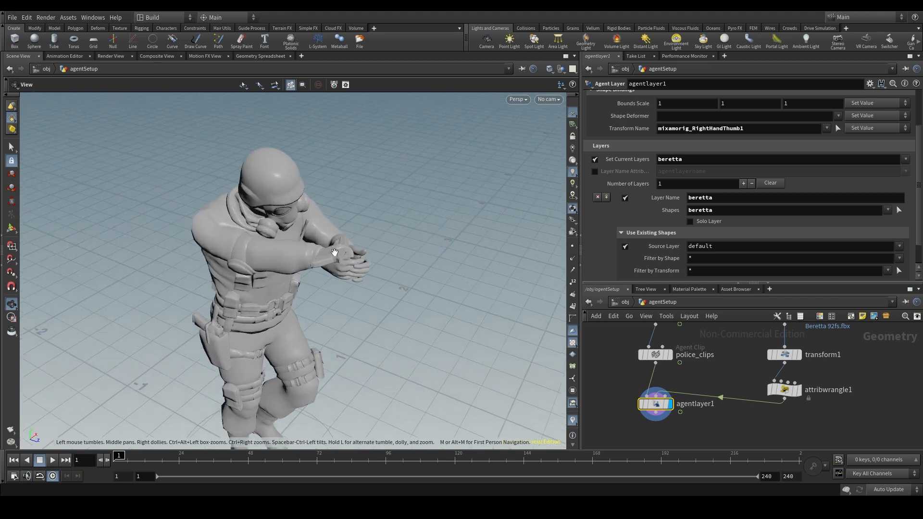
{"action": "left_click_drag", "start_coordinate": [342, 250], "coordinate": [374, 200]}
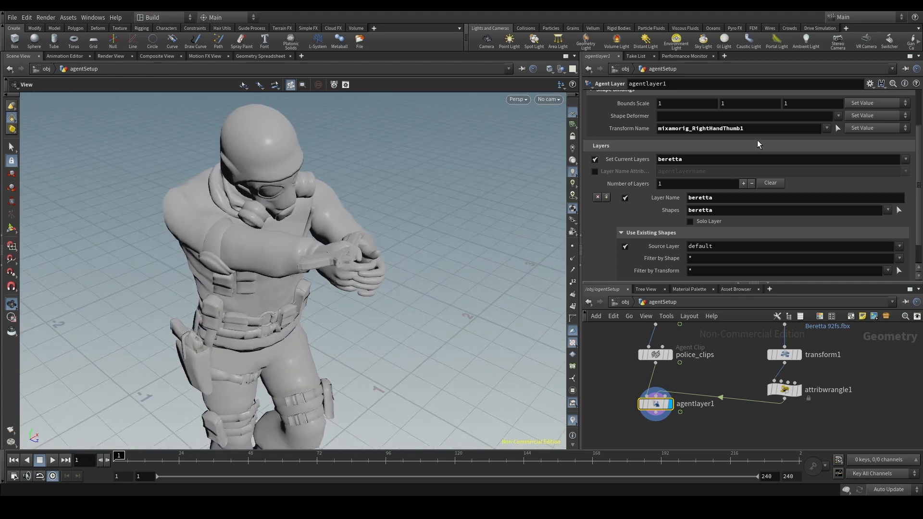
- Rotate the pistol by setting transform1's Rotate to about 16.8, -182.815, -70
{"action": "left_click_drag", "start_coordinate": [754, 128], "coordinate": [636, 126]}
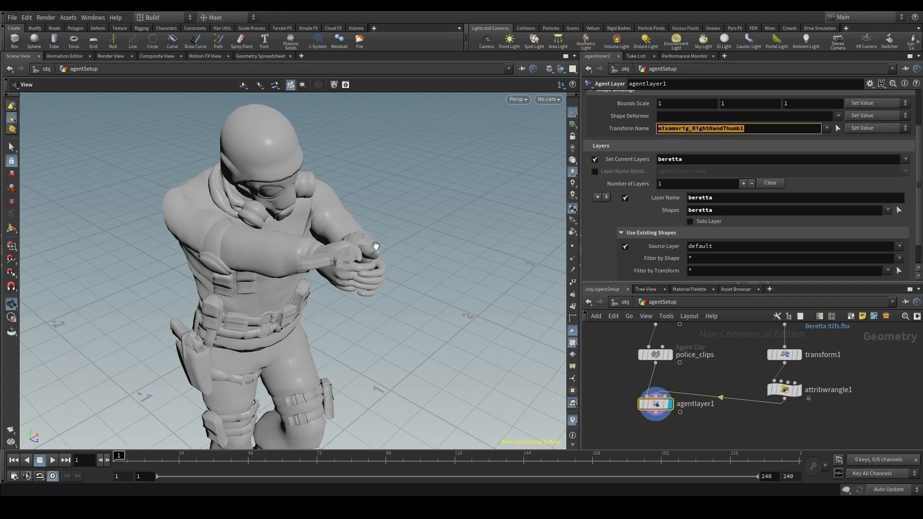
{"action": "middle_click_drag", "start_coordinate": [359, 268], "coordinate": [312, 223]}
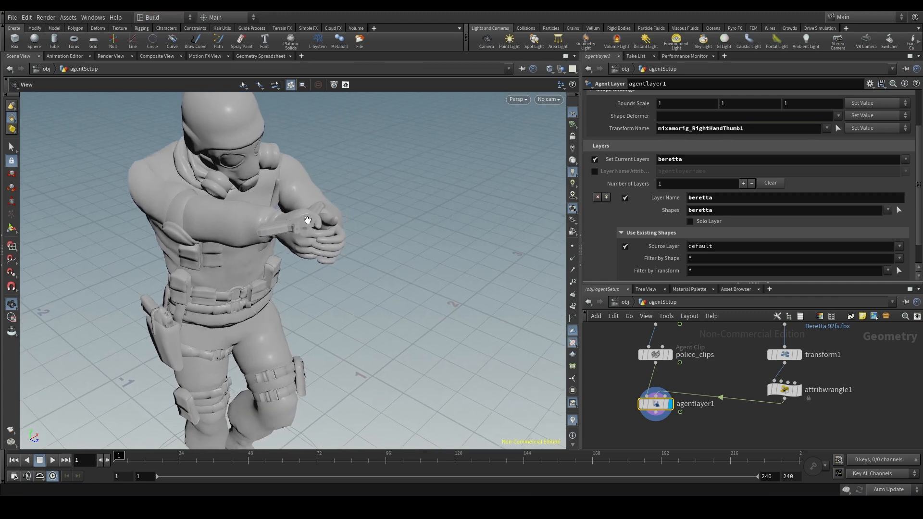
{"action": "left_click_drag", "start_coordinate": [311, 223], "coordinate": [360, 224]}
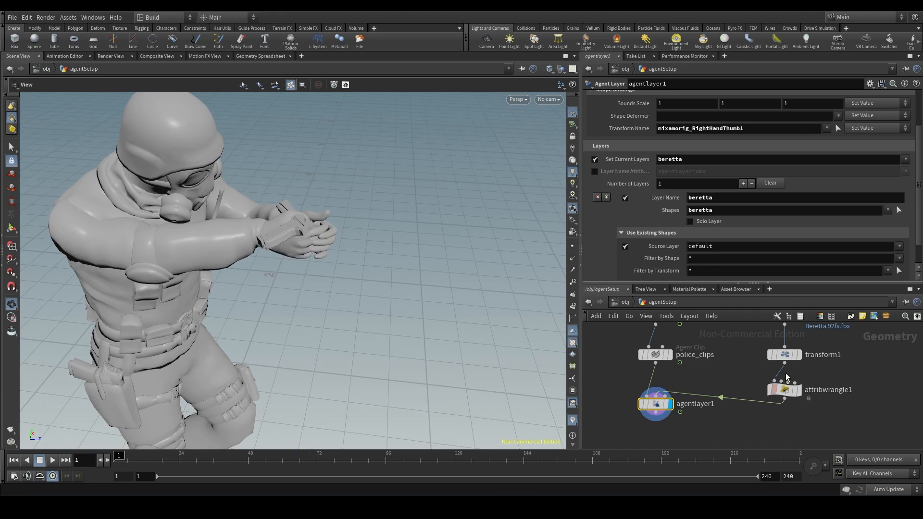
{"action": "left_click", "coordinate": [781, 354]}
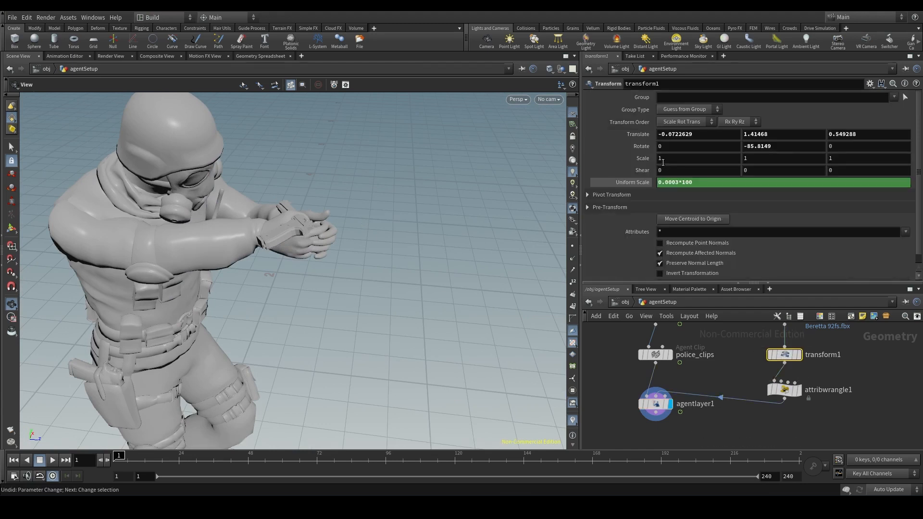
{"action": "middle_click_drag", "start_coordinate": [666, 134], "coordinate": [430, 149]}
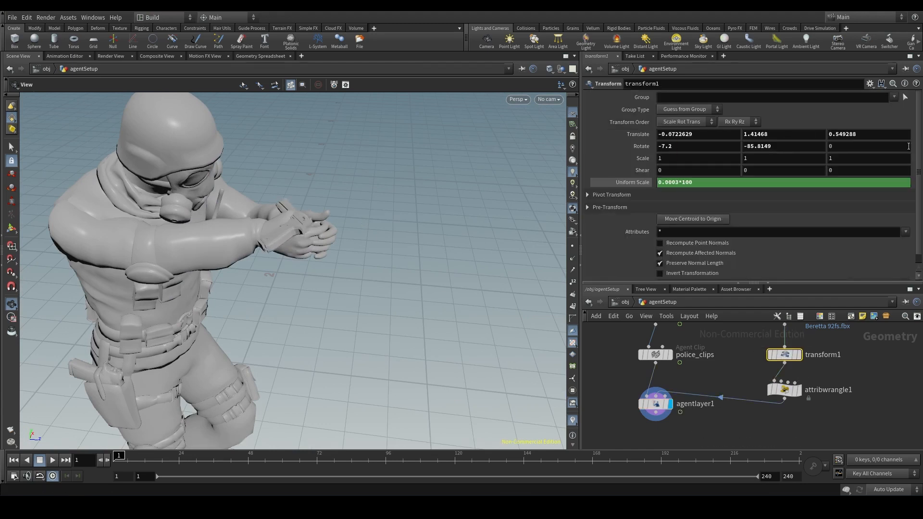
{"action": "middle_click_drag", "start_coordinate": [775, 146], "coordinate": [787, 161]}
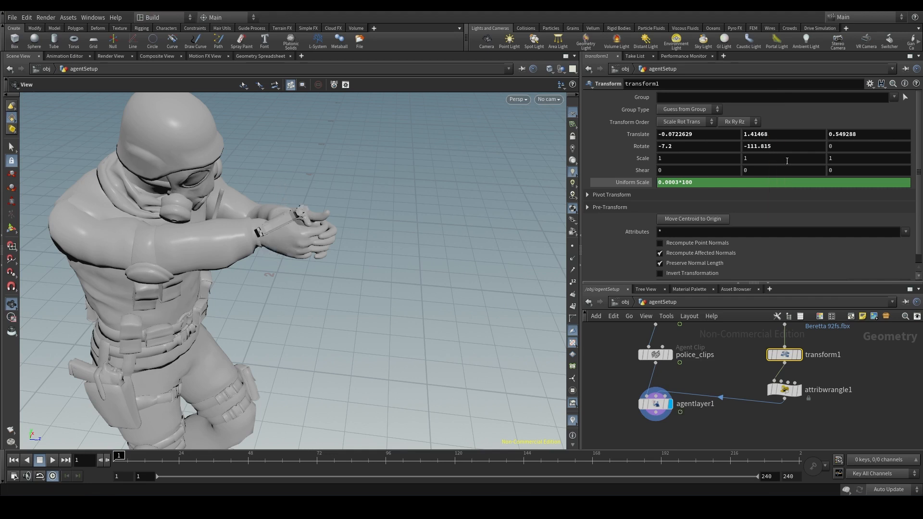
{"action": "middle_click_drag", "start_coordinate": [700, 147], "coordinate": [722, 133]}
{"action": "middle_click_drag", "start_coordinate": [771, 150], "coordinate": [736, 135]}
{"action": "middle_click_drag", "start_coordinate": [876, 147], "coordinate": [856, 132]}
{"action": "middle_click_drag", "start_coordinate": [713, 146], "coordinate": [700, 132]}
{"action": "middle_click_drag", "start_coordinate": [852, 144], "coordinate": [852, 147]}
{"action": "middle_click_drag", "start_coordinate": [885, 147], "coordinate": [856, 134]}
- Shift the pistol toward the right hand with transform1's Translate at about -1, 7.7, -1.25
{"action": "mouse_move", "coordinate": [754, 135]}
{"action": "middle_mouse_down"}
{"action": "mouse_move", "coordinate": [781, 135]}
{"action": "mouse_move", "coordinate": [765, 135]}
{"action": "middle_mouse_up"}
{"action": "middle_click_drag", "start_coordinate": [827, 134], "coordinate": [837, 133]}
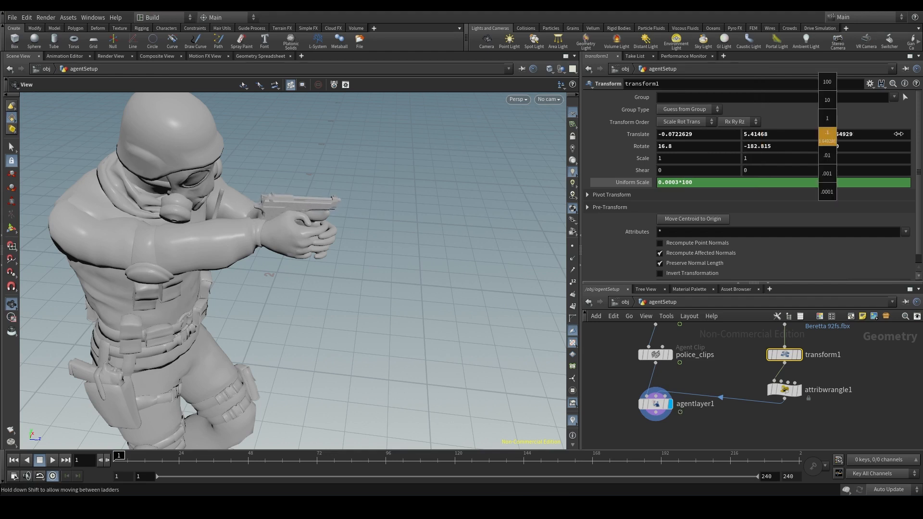
{"action": "middle_click_drag", "start_coordinate": [542, 133], "coordinate": [536, 133]}
{"action": "middle_click_drag", "start_coordinate": [670, 137], "coordinate": [615, 136]}
{"action": "middle_click_drag", "start_coordinate": [747, 133], "coordinate": [856, 133]}
{"action": "mouse_move", "coordinate": [685, 137]}
{"action": "middle_mouse_down"}
{"action": "mouse_move", "coordinate": [779, 137]}
{"action": "mouse_move", "coordinate": [687, 137]}
{"action": "middle_mouse_up"}
- Refine the pistol's aim by setting transform1's Rotate to 11.4, -201.815, -70
{"action": "left_click_drag", "start_coordinate": [384, 230], "coordinate": [202, 216]}
{"action": "middle_click_drag", "start_coordinate": [681, 145], "coordinate": [433, 144]}
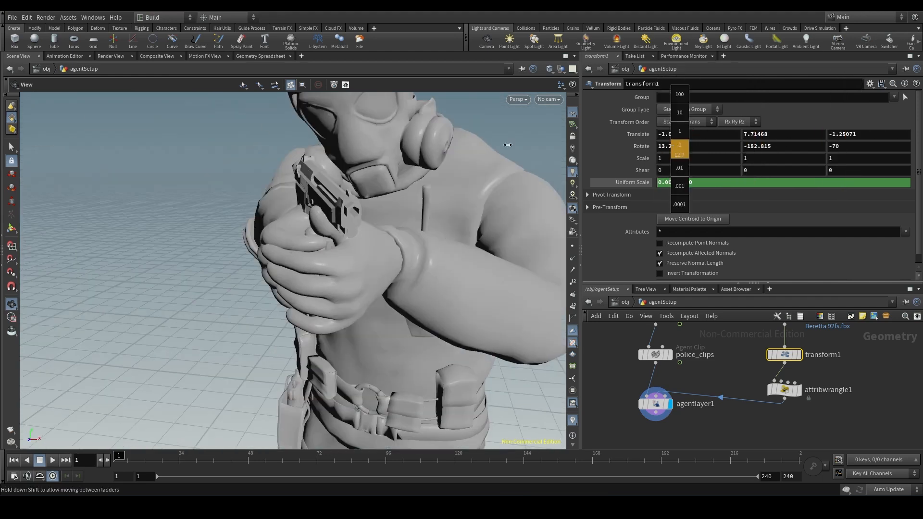
{"action": "middle_click_drag", "start_coordinate": [791, 145], "coordinate": [702, 130]}
{"action": "middle_click_drag", "start_coordinate": [866, 142], "coordinate": [866, 141]}
- Fit the pistol into the grip by setting transform1's Translate to -3.37226, 11.3147, -4.25071
{"action": "left_click_drag", "start_coordinate": [250, 241], "coordinate": [409, 270]}
{"action": "mouse_move", "coordinate": [664, 138]}
{"action": "middle_mouse_down"}
{"action": "mouse_move", "coordinate": [674, 122]}
{"action": "mouse_move", "coordinate": [664, 122]}
{"action": "middle_mouse_up"}
{"action": "middle_click_drag", "start_coordinate": [752, 138], "coordinate": [808, 137]}
{"action": "middle_click_drag", "start_coordinate": [696, 134], "coordinate": [683, 134]}
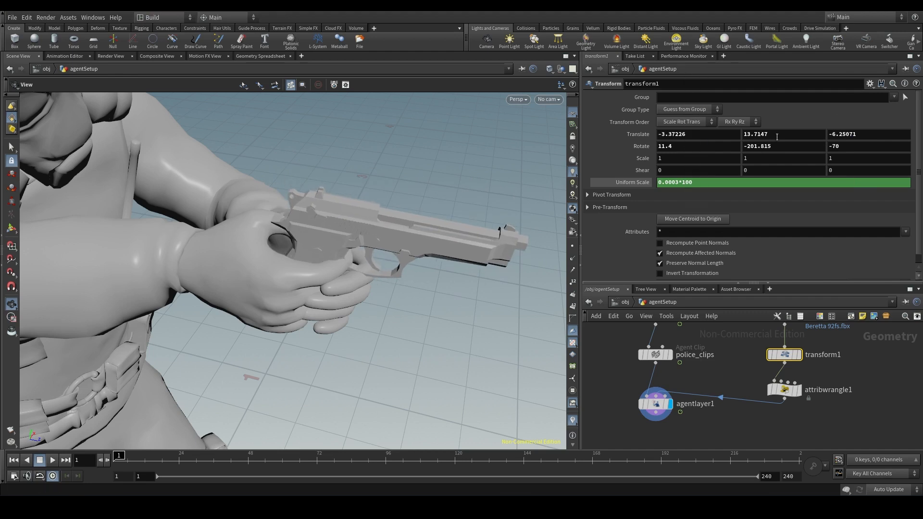
{"action": "middle_click_drag", "start_coordinate": [868, 141], "coordinate": [824, 138]}
{"action": "middle_click_drag", "start_coordinate": [718, 135], "coordinate": [697, 133]}
{"action": "middle_click_drag", "start_coordinate": [759, 139], "coordinate": [723, 136]}
- Examine the aligned pistol in the agent's hands from near, far and several angles
{"action": "left_click_drag", "start_coordinate": [250, 259], "coordinate": [325, 284]}
{"action": "scroll", "coordinate": [327, 287], "scroll_direction": "down", "scroll_amount": 7}
{"action": "scroll", "coordinate": [315, 306], "scroll_direction": "down", "scroll_amount": 2}
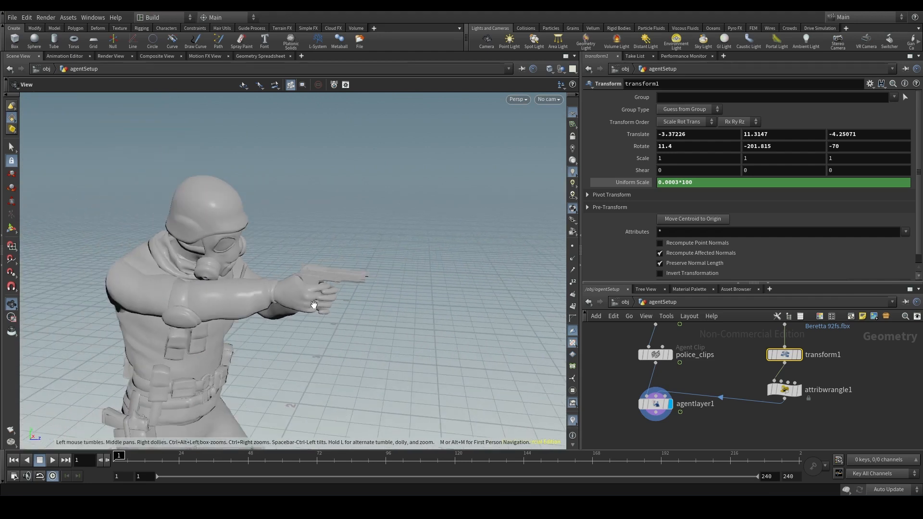
{"action": "middle_click_drag", "start_coordinate": [316, 307], "coordinate": [320, 259]}
{"action": "scroll", "coordinate": [336, 268], "scroll_direction": "down", "scroll_amount": 4}
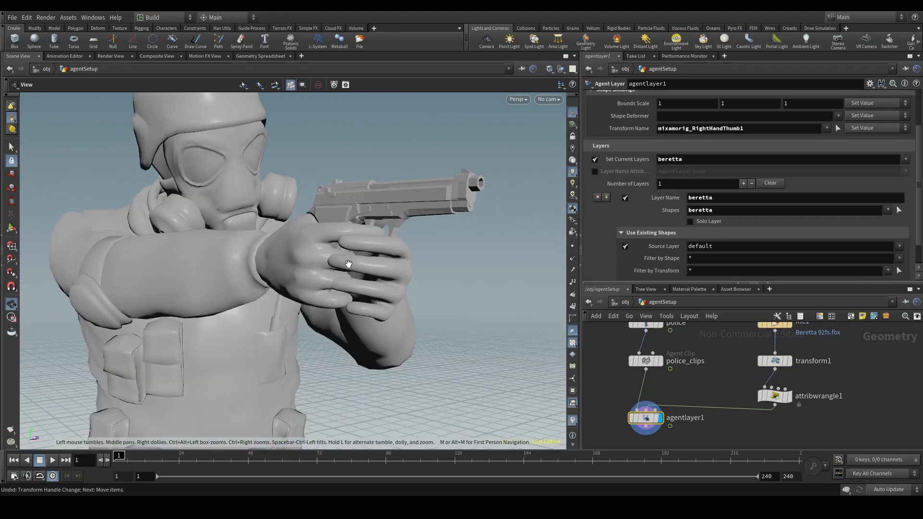
{"action": "mouse_move", "coordinate": [356, 269]}
{"action": "left_mouse_down"}
{"action": "mouse_move", "coordinate": [366, 253]}
{"action": "mouse_move", "coordinate": [422, 264]}
{"action": "mouse_move", "coordinate": [226, 251]}
{"action": "mouse_move", "coordinate": [396, 264]}
{"action": "mouse_move", "coordinate": [257, 244]}
{"action": "mouse_move", "coordinate": [274, 258]}
{"action": "mouse_move", "coordinate": [362, 264]}
{"action": "left_mouse_up"}
{"action": "right_click_drag", "start_coordinate": [361, 264], "coordinate": [439, 357]}
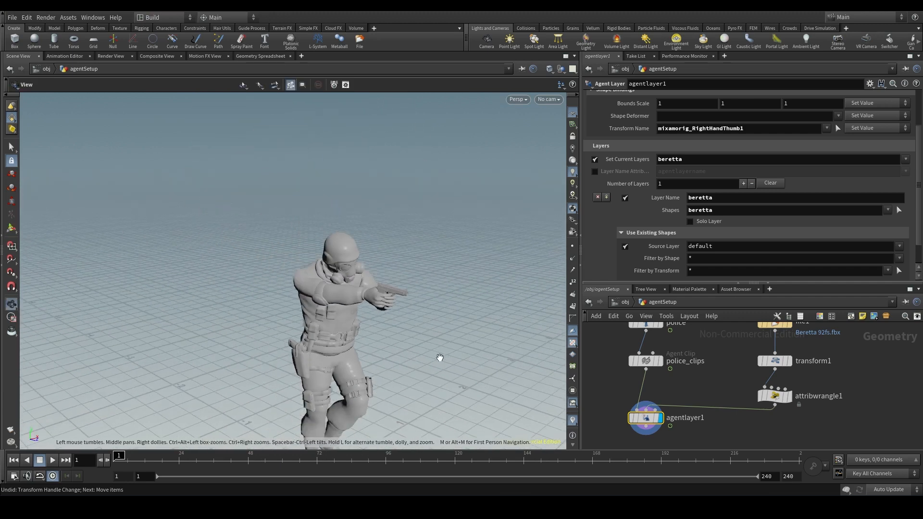
- Play the agent's walk animation and check from several angles that the pistol follows the hand
{"action": "middle_click_drag", "start_coordinate": [419, 332], "coordinate": [169, 179]}
{"action": "left_click", "coordinate": [52, 461]}
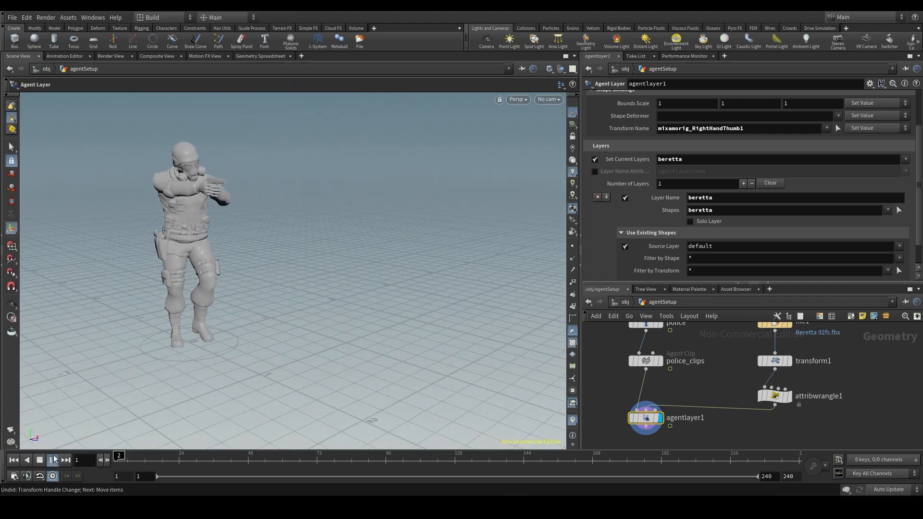
{"action": "key", "text": "space"}
{"action": "right_click_drag", "start_coordinate": [416, 262], "coordinate": [503, 325]}
{"action": "middle_click_drag", "start_coordinate": [378, 276], "coordinate": [182, 195]}
{"action": "left_click_drag", "start_coordinate": [182, 195], "coordinate": [441, 210]}
{"action": "middle_click_drag", "start_coordinate": [485, 251], "coordinate": [115, 274]}
{"action": "right_click_drag", "start_coordinate": [392, 263], "coordinate": [445, 287]}
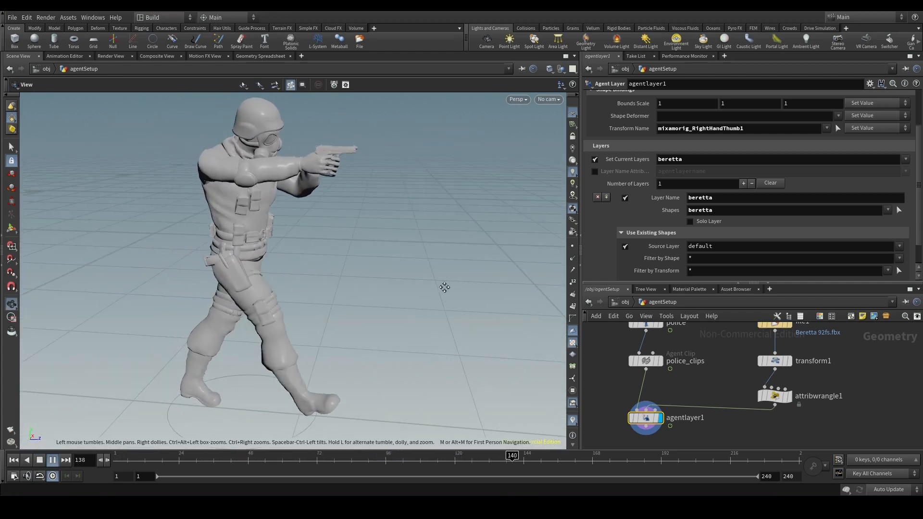
{"action": "middle_click_drag", "start_coordinate": [445, 287], "coordinate": [200, 322]}
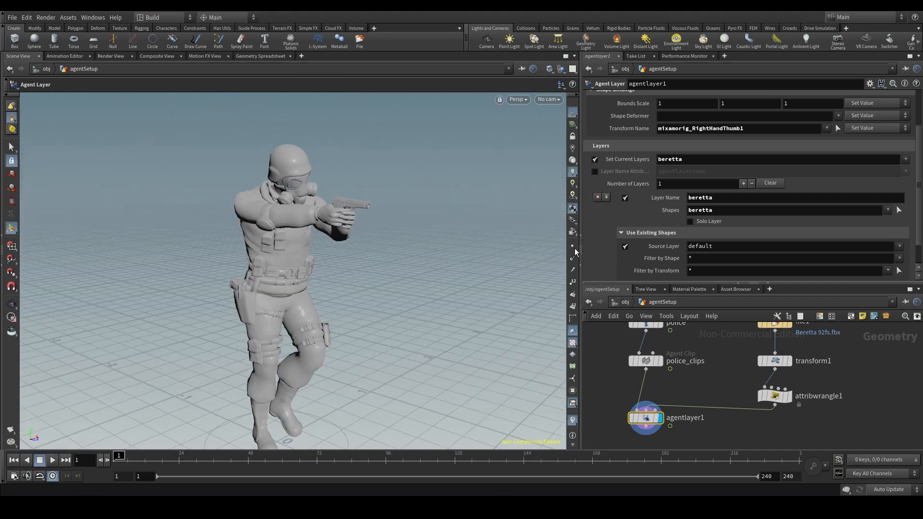
- Disable the source layer for the beretta layer in agentlayer1 and collapse its Use Existing Shapes settings
{"action": "left_click", "coordinate": [626, 246]}
{"action": "left_click", "coordinate": [622, 233]}
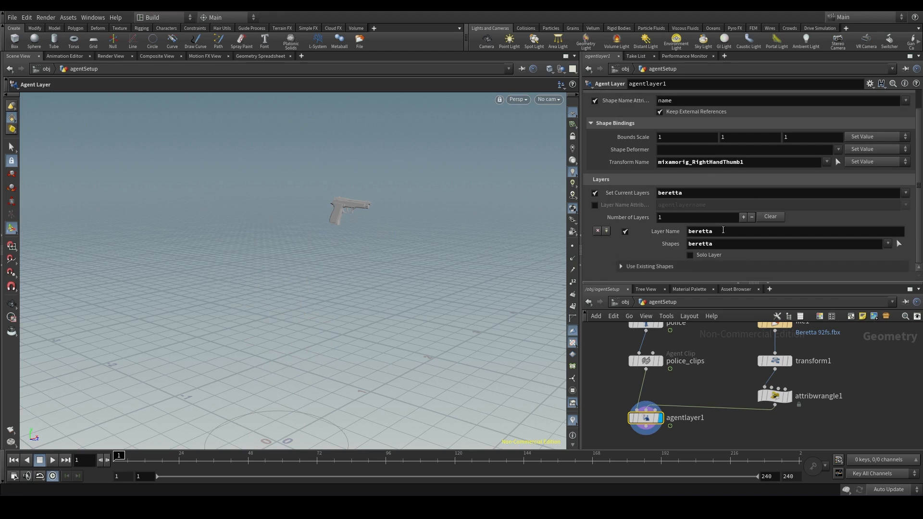
{"action": "left_click", "coordinate": [686, 232]}
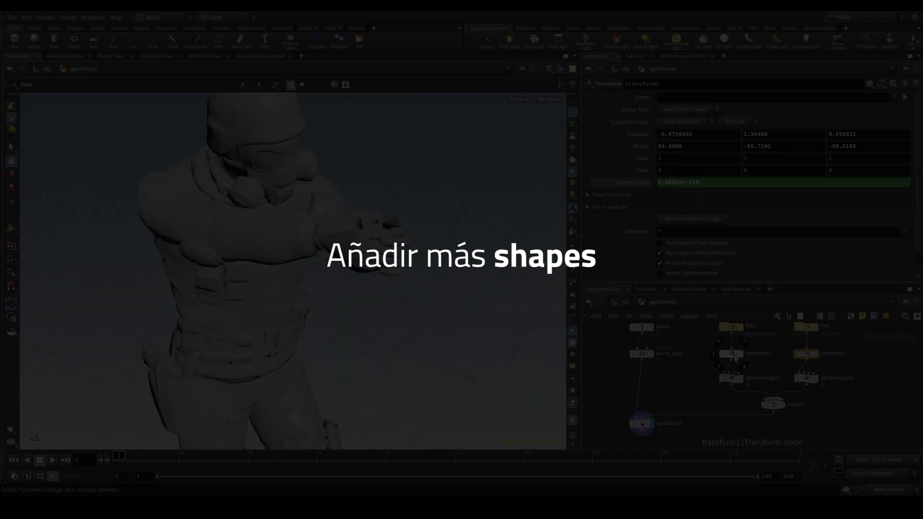
{"action": "left_click", "coordinate": [731, 354]}
{"action": "right_click", "coordinate": [647, 147]}
{"action": "left_click", "coordinate": [673, 209]}
{"action": "left_click", "coordinate": [806, 354]}
{"action": "right_click", "coordinate": [629, 133]}
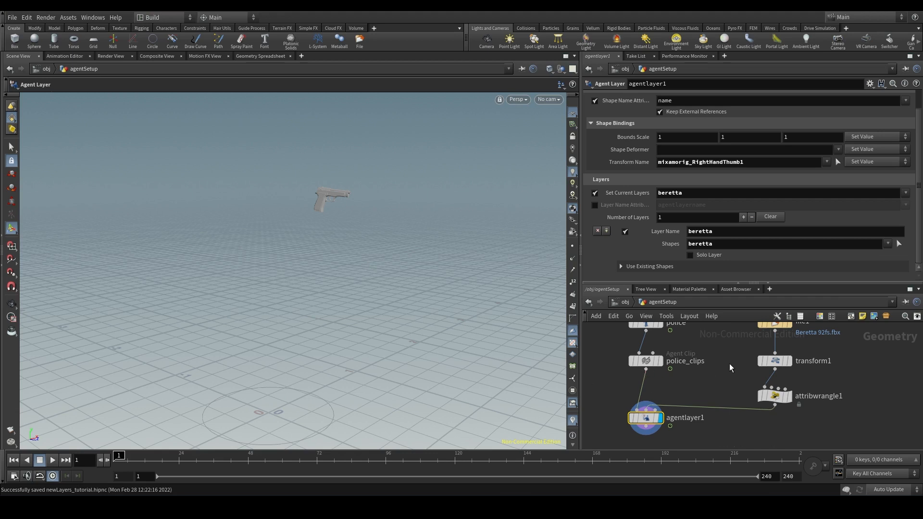
{"action": "scroll", "coordinate": [658, 373], "scroll_direction": "down", "scroll_amount": 3}
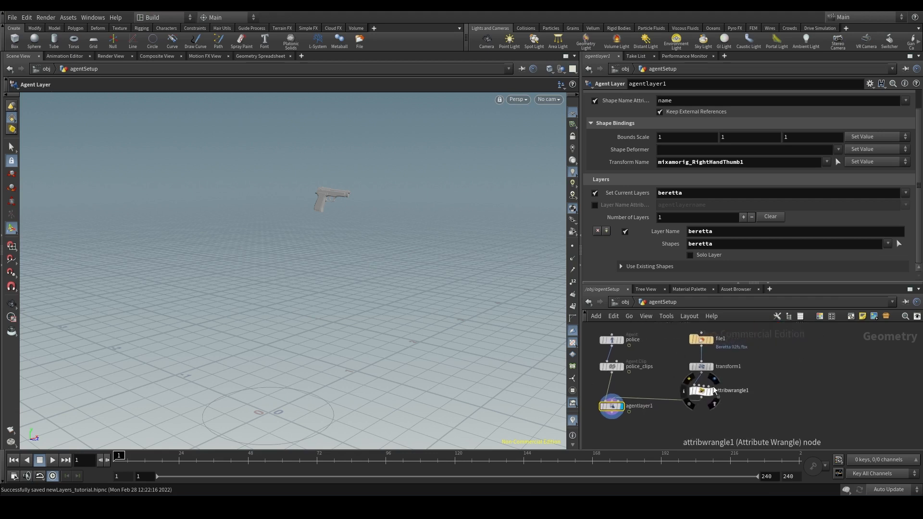
{"action": "left_click", "coordinate": [701, 391]}
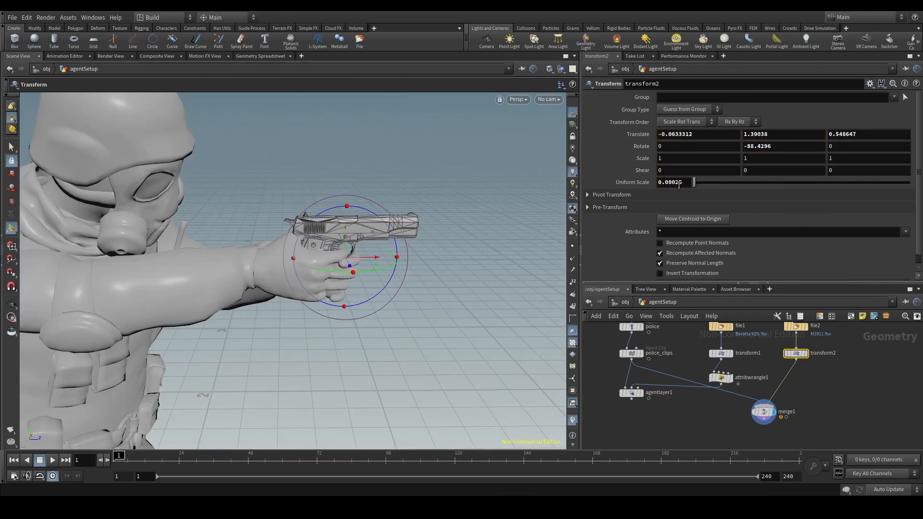
- Resize the M1911 pistol to suit the agent's hands with transform2's Uniform Scale
{"action": "left_click_drag", "start_coordinate": [347, 251], "coordinate": [157, 241], "text": "alt"}
{"action": "left_click", "coordinate": [680, 183]}
{"action": "key", "text": "BackSpace"}
{"action": "key", "text": "Return"}
{"action": "key", "text": "Escape"}
{"action": "scroll", "coordinate": [347, 261], "scroll_direction": "down", "scroll_amount": 5}
{"action": "left_click", "coordinate": [688, 182]}
{"action": "type", "text": "25"}
{"action": "key", "text": "Return"}
- Place a copy of the name wrangle between transform2 and merge1 and set its name attribute to 'm1911'
{"action": "middle_click_drag", "start_coordinate": [814, 382], "coordinate": [794, 391]}
{"action": "scroll", "coordinate": [794, 391], "scroll_direction": "up", "scroll_amount": 1}
{"action": "left_click_drag", "start_coordinate": [682, 388], "coordinate": [773, 388], "text": "alt"}
{"action": "double_click", "coordinate": [650, 156]}
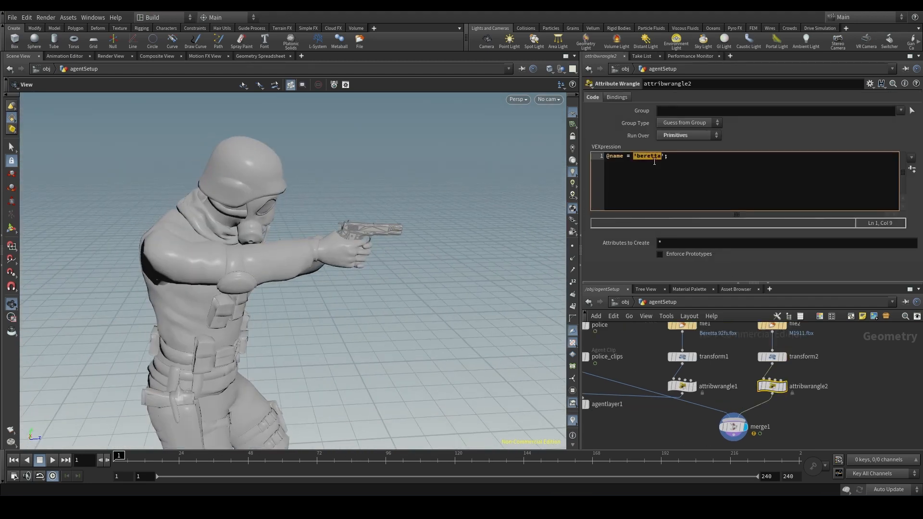
{"action": "type", "text": "m1911"}
- Replace the preview merge with a new Merge that feeds attribwrangle1 and attribwrangle2 into agentlayer1's Shape Geometry input
{"action": "left_click", "coordinate": [732, 425]}
{"action": "key", "text": "Delete"}
{"action": "key", "text": "Tab"}
{"action": "type", "text": "merge"}
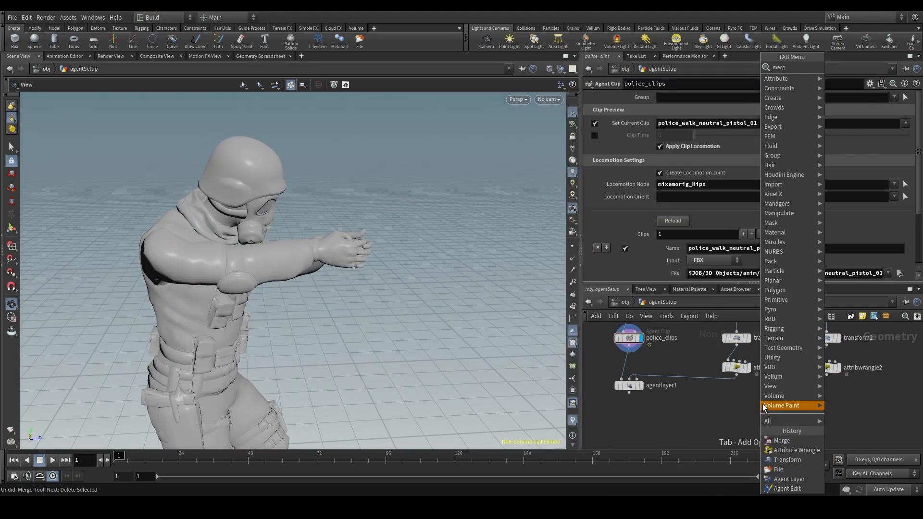
{"action": "key", "text": "Return"}
{"action": "left_click", "coordinate": [717, 395]}
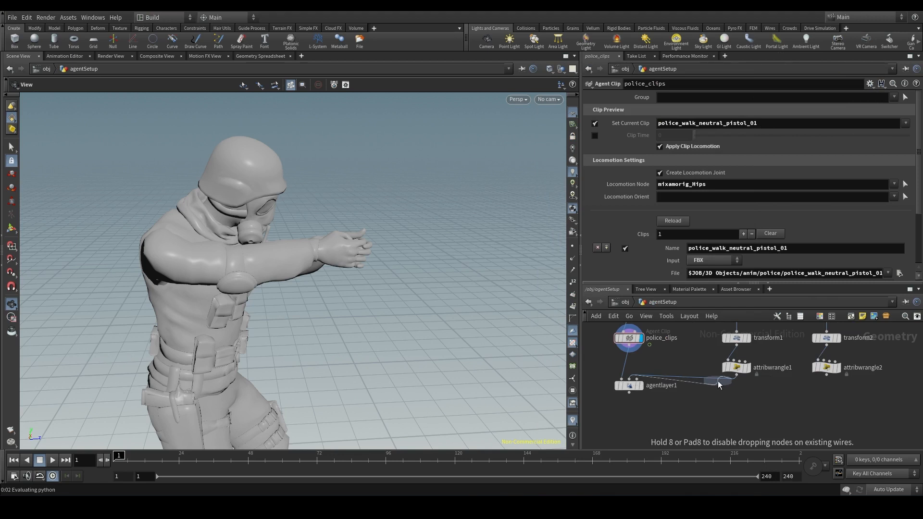
{"action": "left_click", "coordinate": [826, 373]}
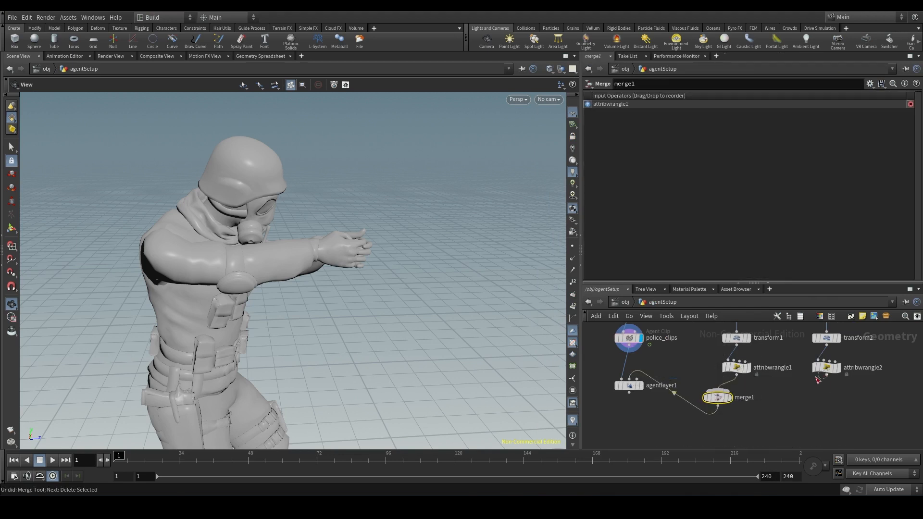
{"action": "left_click", "coordinate": [735, 388]}
{"action": "left_click_drag", "start_coordinate": [723, 399], "coordinate": [793, 400]}
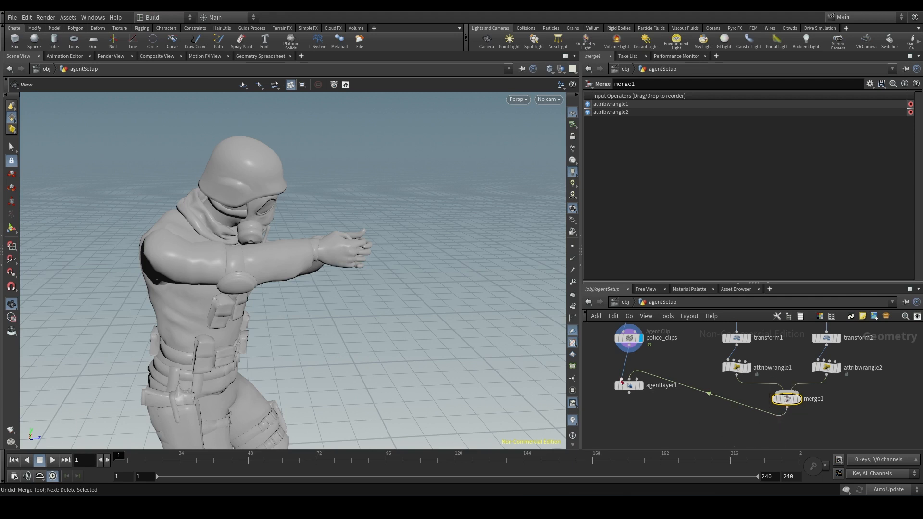
- Check agentlayer1's Shape Geometry input and the name values set in both attribute wrangles
{"action": "scroll", "coordinate": [621, 380], "scroll_direction": "up", "scroll_amount": 5}
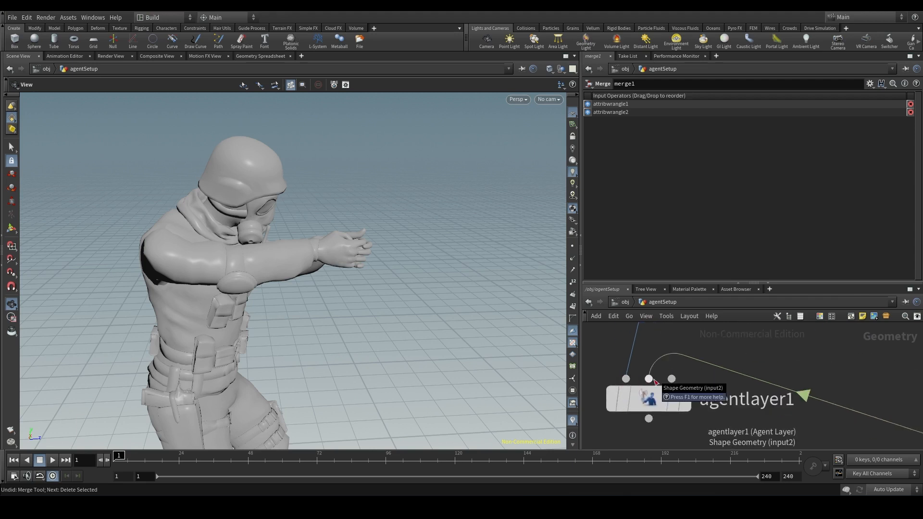
{"action": "scroll", "coordinate": [655, 381], "scroll_direction": "down", "scroll_amount": 5}
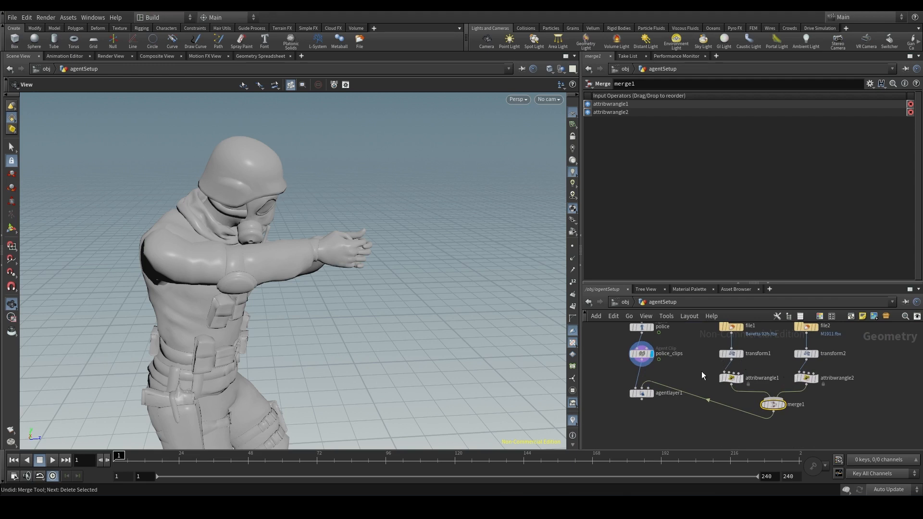
{"action": "left_click", "coordinate": [732, 377]}
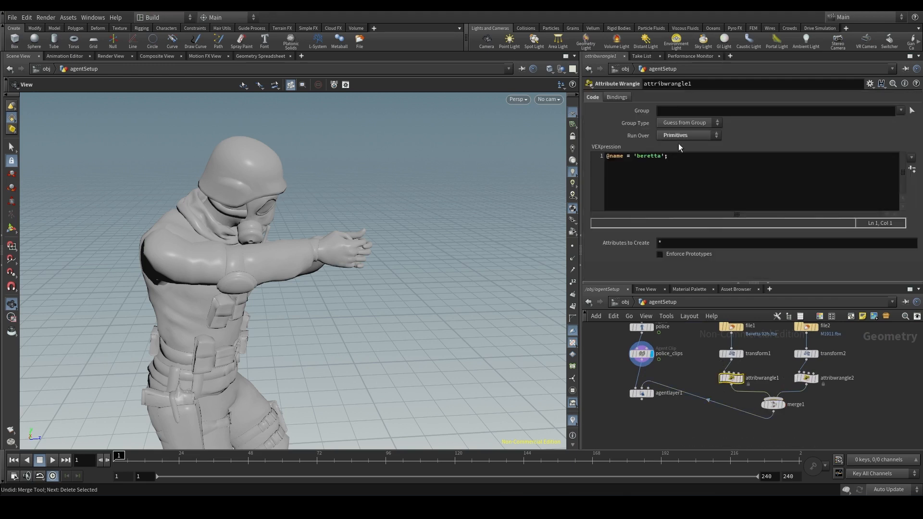
{"action": "left_click", "coordinate": [807, 378]}
- Move agentlayer1 below the merge in the network and review its Shape Name Attribute setting
{"action": "left_click_drag", "start_coordinate": [642, 393], "coordinate": [645, 425]}
{"action": "left_click", "coordinate": [644, 425]}
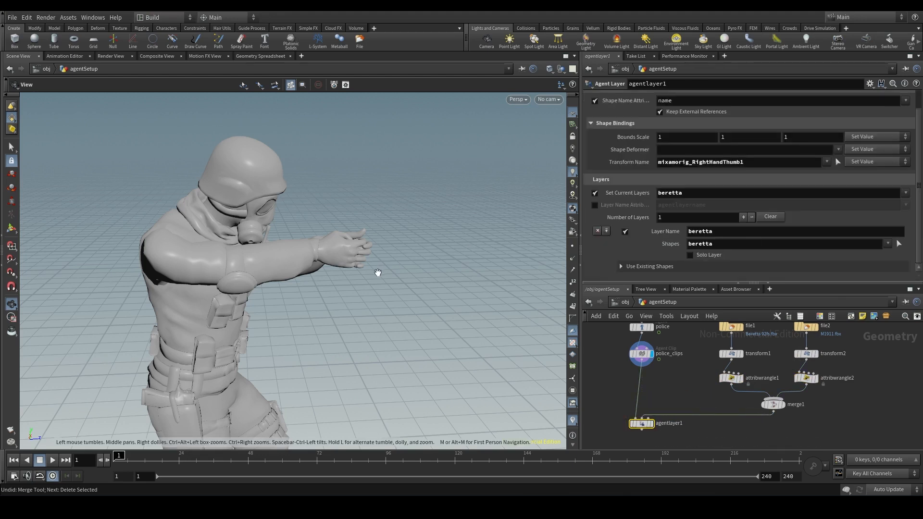
{"action": "scroll", "coordinate": [769, 167], "scroll_direction": "up", "scroll_amount": 2}
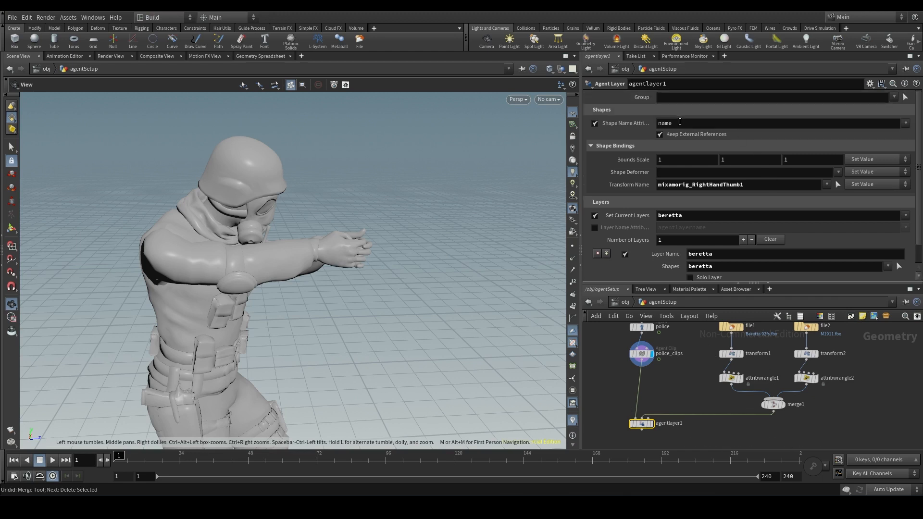
{"action": "left_click", "coordinate": [680, 122]}
{"action": "scroll", "coordinate": [729, 232], "scroll_direction": "down", "scroll_amount": 2}
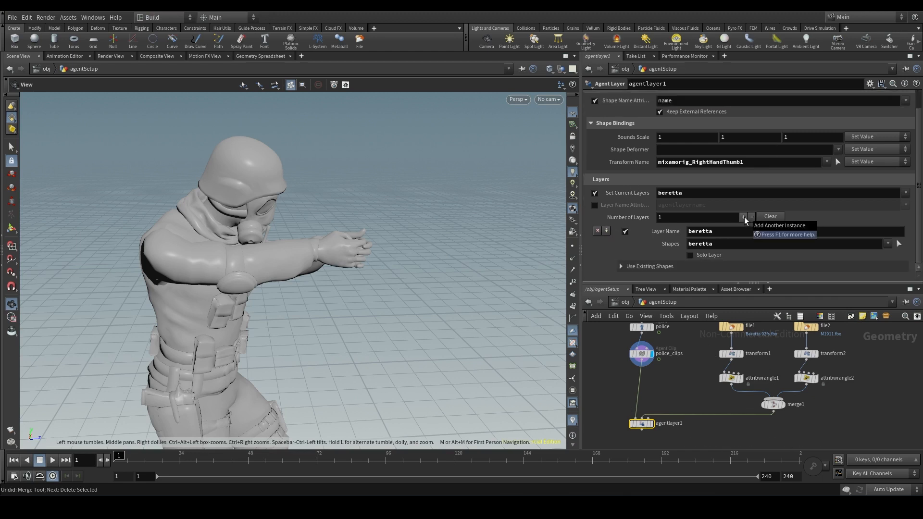
- Add a second layer to agentlayer1, name it m1911, and assign the m1911 shape to it
{"action": "left_click", "coordinate": [744, 217]}
{"action": "left_click_drag", "start_coordinate": [715, 231], "coordinate": [637, 179]}
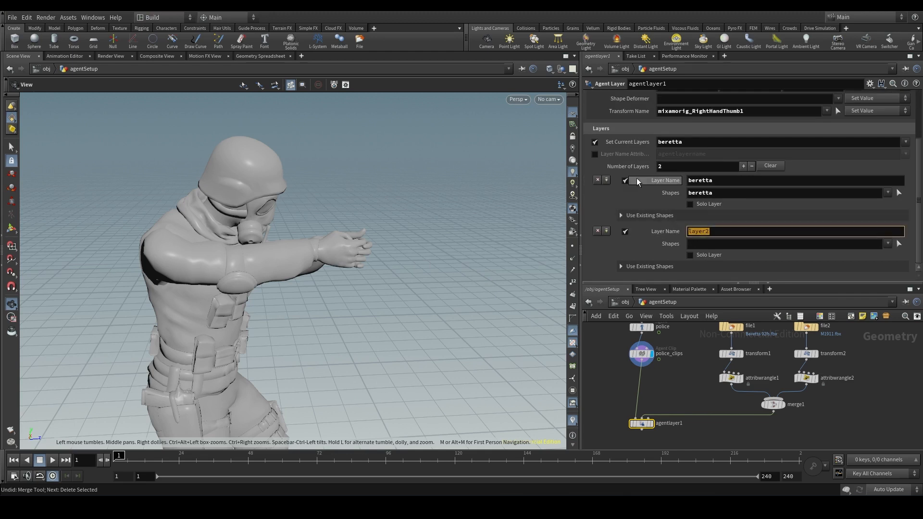
{"action": "type", "text": "m1911"}
{"action": "key", "text": "Return"}
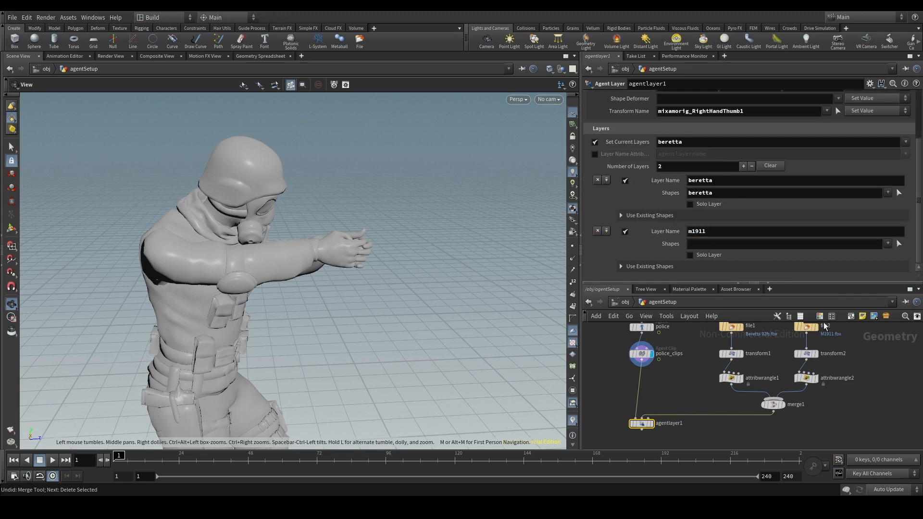
{"action": "left_click", "coordinate": [887, 244]}
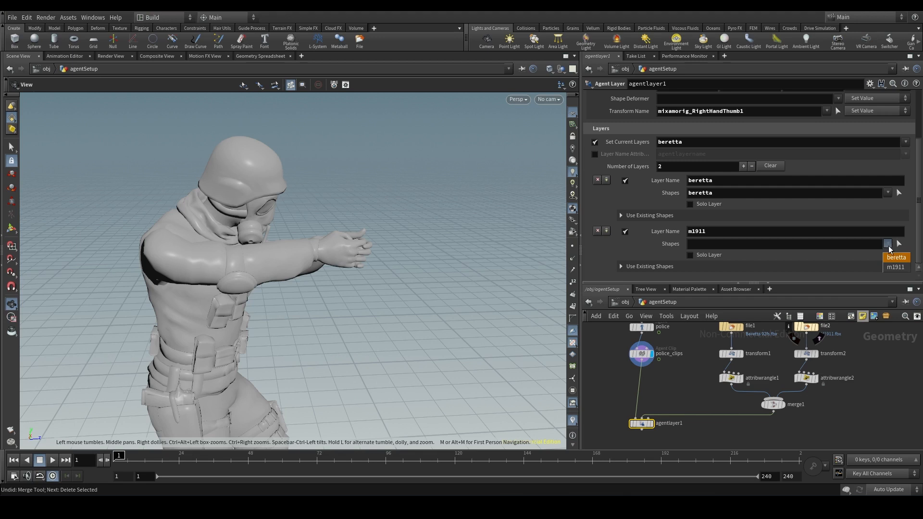
{"action": "left_click", "coordinate": [900, 268]}
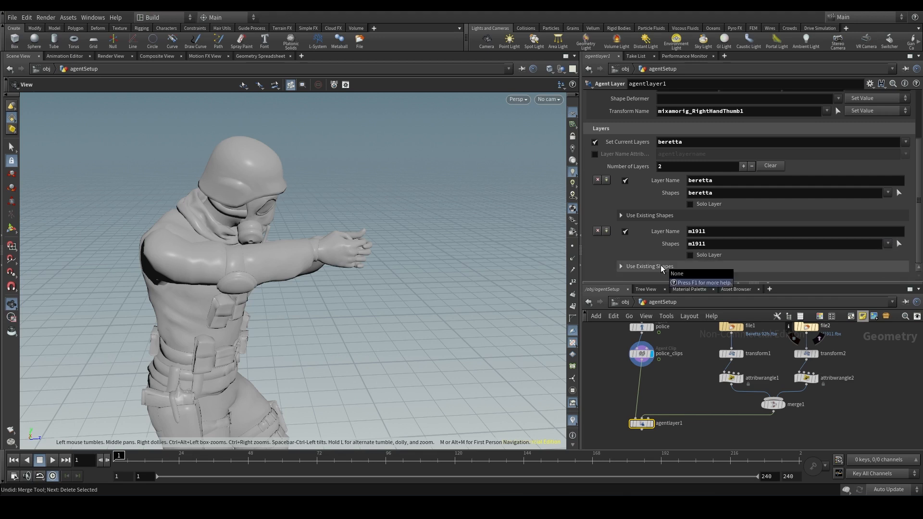
- Set transform2's uniform scale to 0.000225*100 and return to agentlayer1 as the displayed node
{"action": "left_click", "coordinate": [807, 354]}
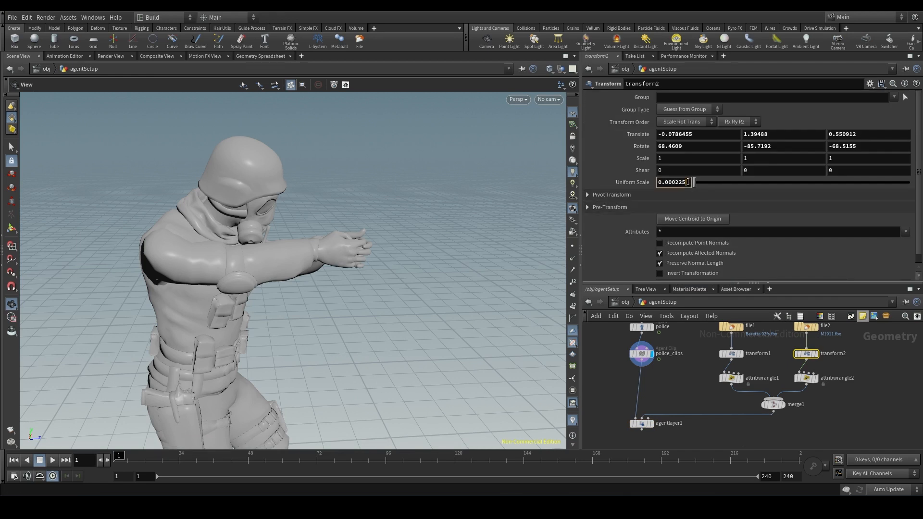
{"action": "left_click", "coordinate": [689, 183]}
{"action": "key", "text": "Return"}
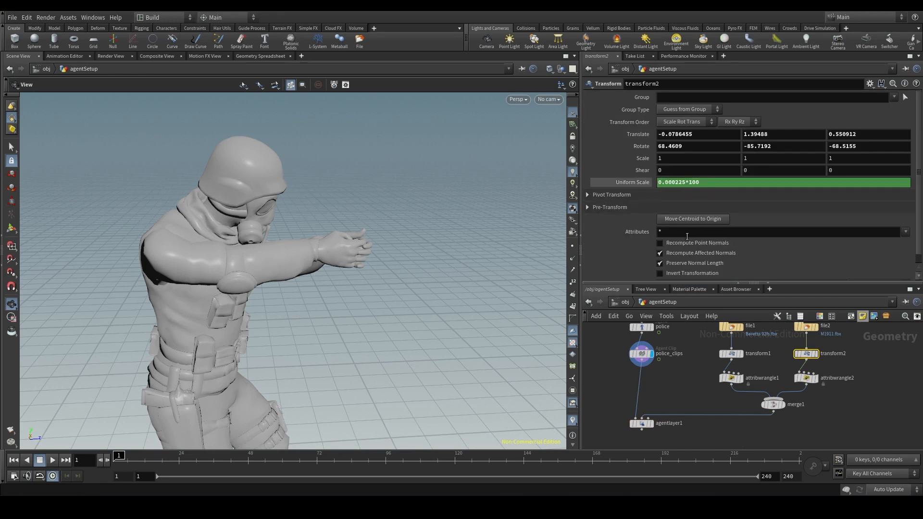
{"action": "key", "text": "ctrl+z"}
{"action": "left_click", "coordinate": [642, 423]}
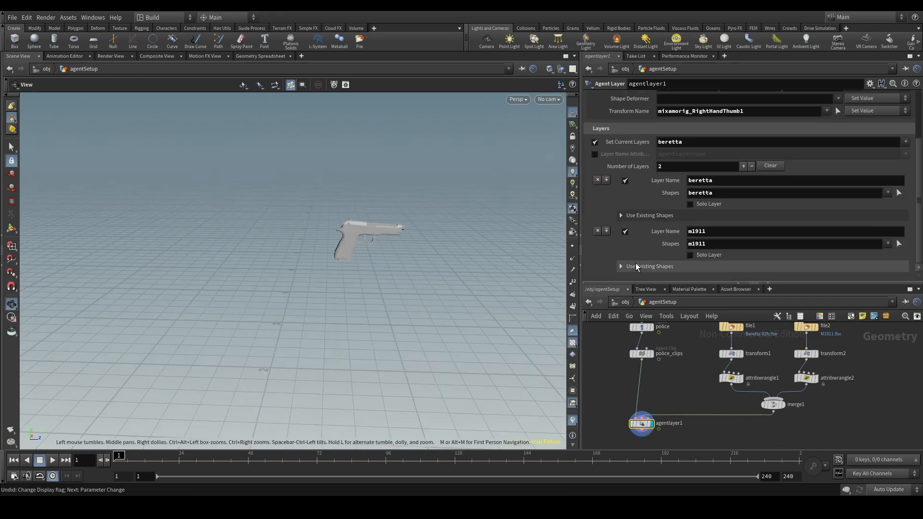
- Expand the m1911 layer's existing shapes, check its default source layer, and set agentlayer1's current layer to m1911
{"action": "left_click", "coordinate": [636, 266]}
{"action": "left_click", "coordinate": [625, 247]}
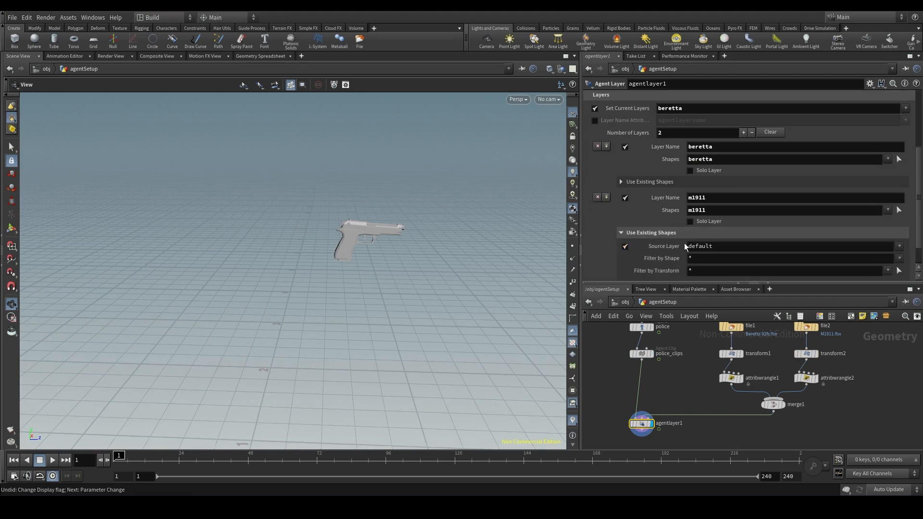
{"action": "scroll", "coordinate": [731, 249], "scroll_direction": "up", "scroll_amount": 3}
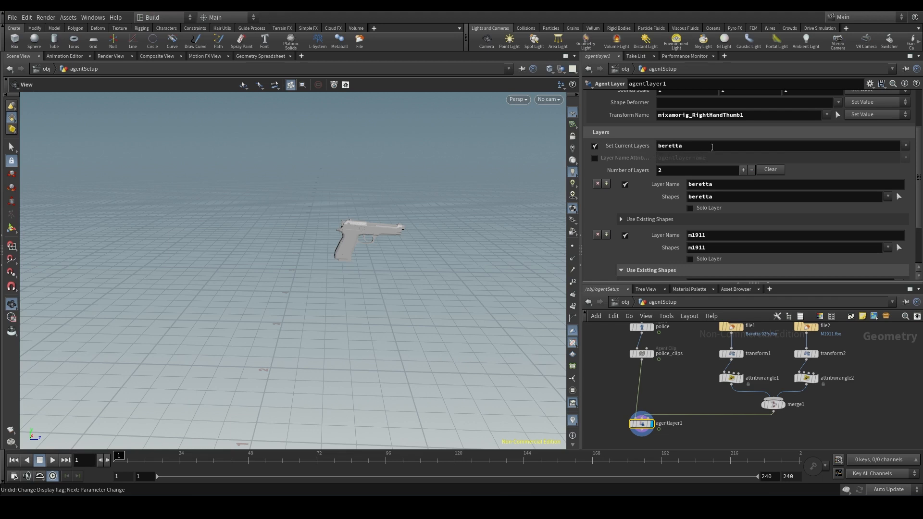
{"action": "double_click", "coordinate": [712, 147]}
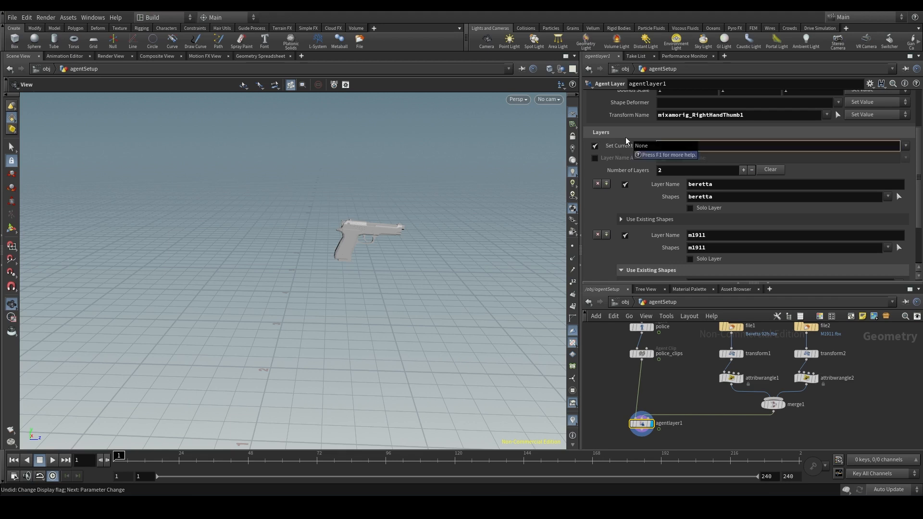
{"action": "type", "text": "m1911"}
{"action": "key", "text": "Return"}
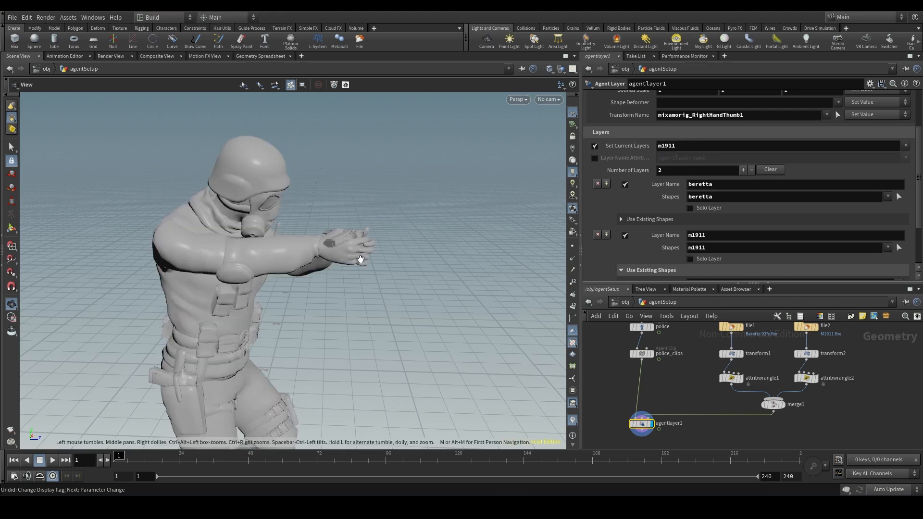
- Copy transform1's translate and rotate values to transform2 so the M1911 takes the beretta's placement
{"action": "left_click", "coordinate": [732, 354]}
{"action": "left_click_drag", "start_coordinate": [404, 298], "coordinate": [337, 308]}
{"action": "middle_click_drag", "start_coordinate": [679, 146], "coordinate": [697, 132]}
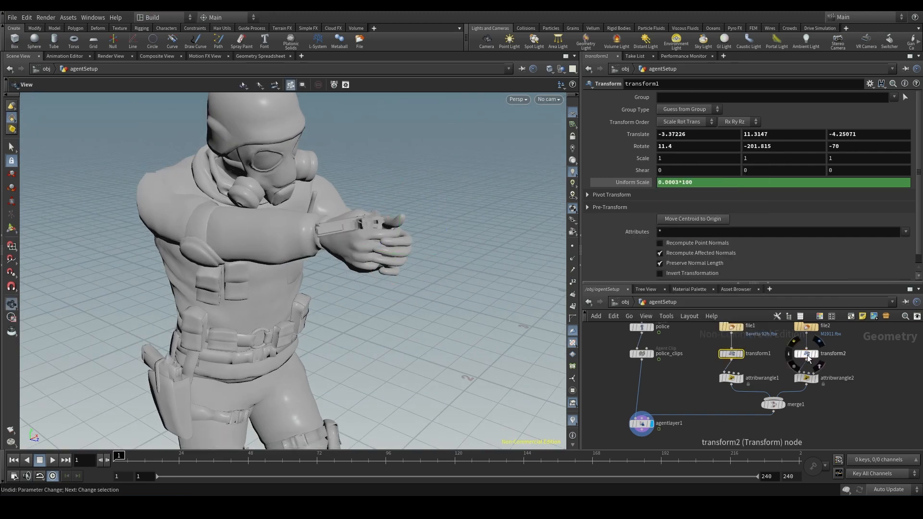
{"action": "left_click", "coordinate": [808, 356]}
{"action": "right_click", "coordinate": [638, 147]}
{"action": "left_click", "coordinate": [673, 202]}
{"action": "left_click", "coordinate": [731, 354]}
{"action": "right_click", "coordinate": [638, 135]}
{"action": "left_click", "coordinate": [807, 354]}
- Set transform2's X translation to -4.27226 to fit the M1911 in the agent's hand
{"action": "left_click_drag", "start_coordinate": [385, 241], "coordinate": [451, 264]}
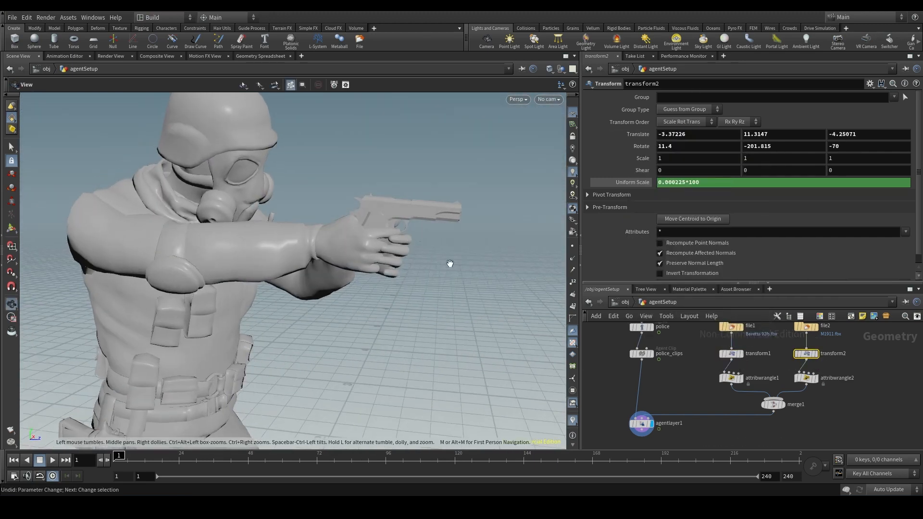
{"action": "middle_click_drag", "start_coordinate": [695, 136], "coordinate": [653, 138]}
{"action": "left_click_drag", "start_coordinate": [385, 241], "coordinate": [413, 259]}
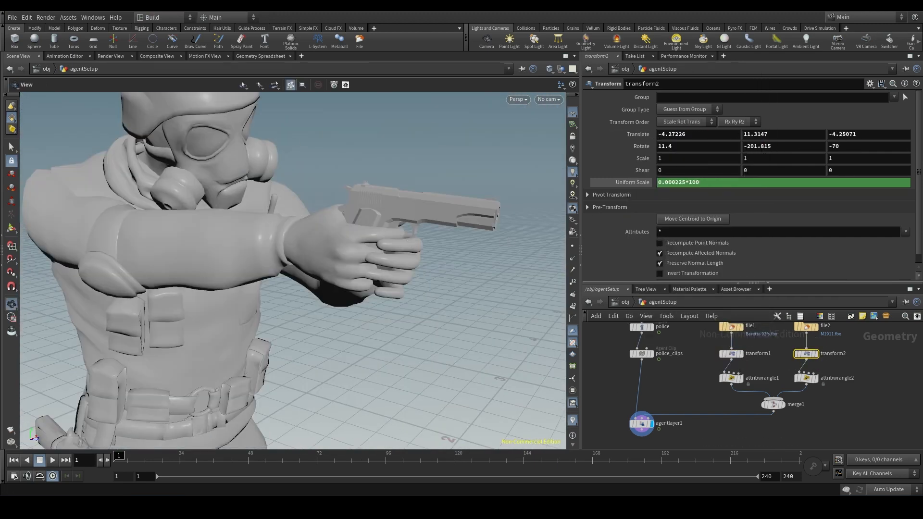
- Turn off the source layer under Use Existing Shapes for agentlayer1's m1911 layer
{"action": "left_click", "coordinate": [642, 423]}
{"action": "scroll", "coordinate": [340, 233], "scroll_direction": "down", "scroll_amount": 6}
{"action": "left_click_drag", "start_coordinate": [340, 232], "coordinate": [385, 241]}
{"action": "left_click", "coordinate": [649, 270]}
{"action": "scroll", "coordinate": [662, 261], "scroll_direction": "down", "scroll_amount": 3}
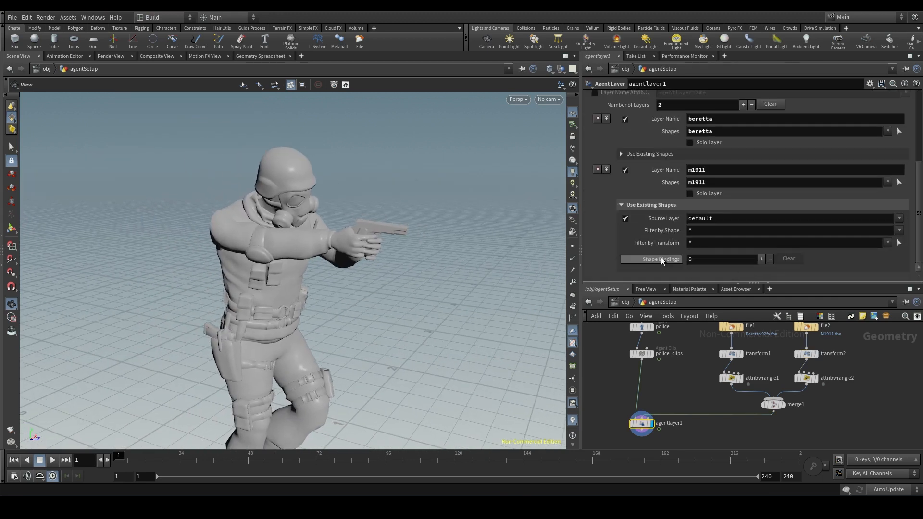
{"action": "left_click", "coordinate": [625, 220]}
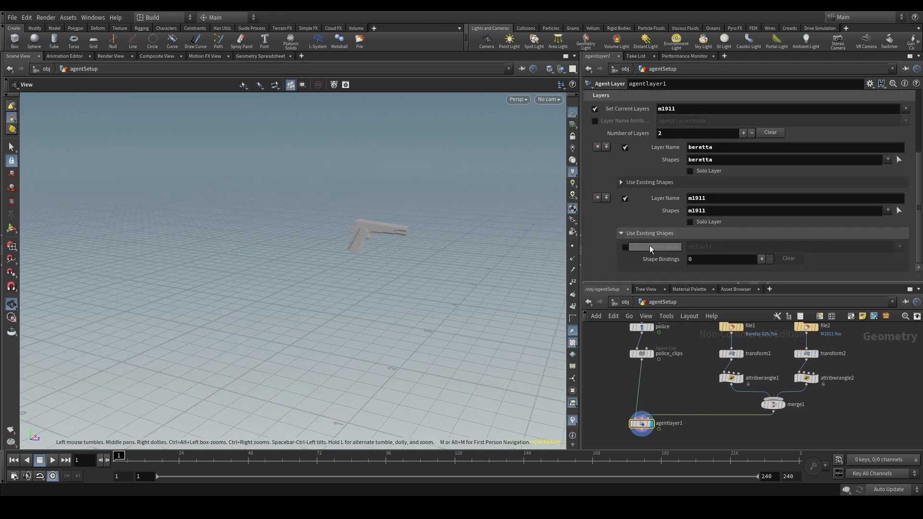
{"action": "scroll", "coordinate": [659, 250], "scroll_direction": "up", "scroll_amount": 2}
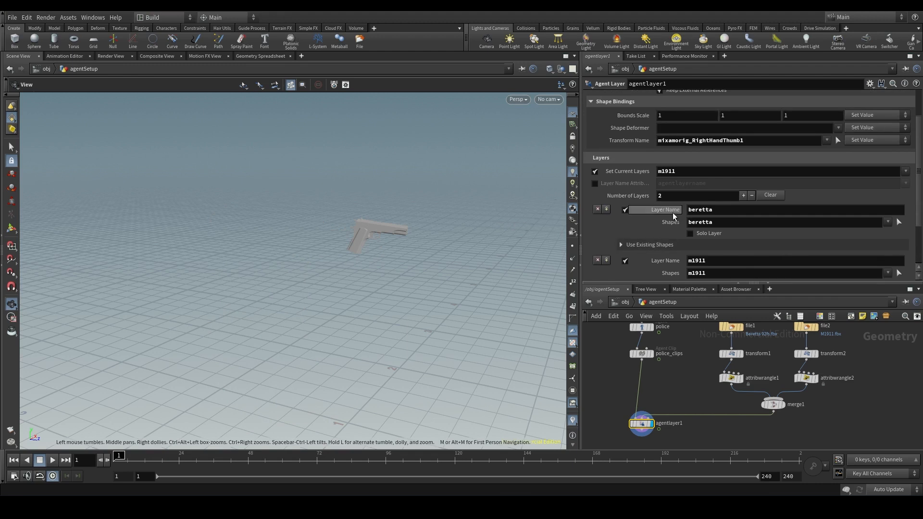
- Clear the Set Current Layers value in agentlayer1 and check the whole agent
{"action": "left_click", "coordinate": [672, 258]}
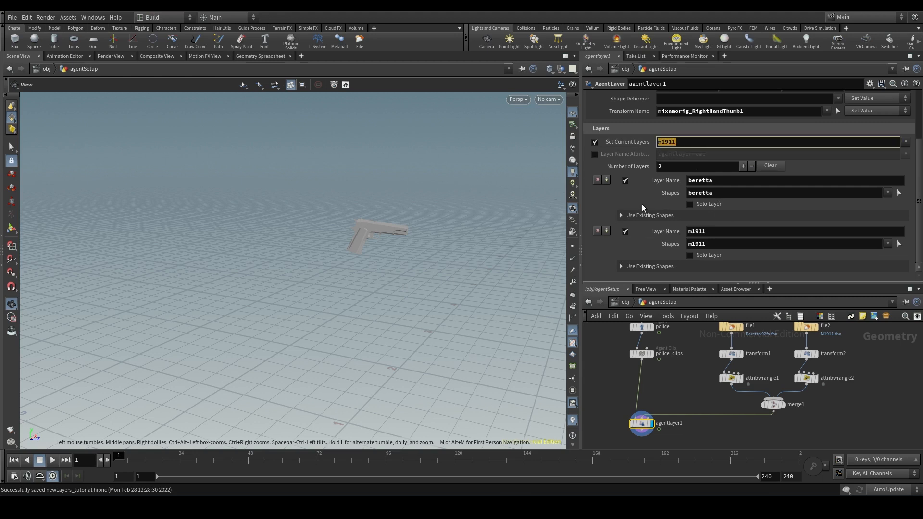
{"action": "key", "text": "BackSpace"}
{"action": "key", "text": "Return"}
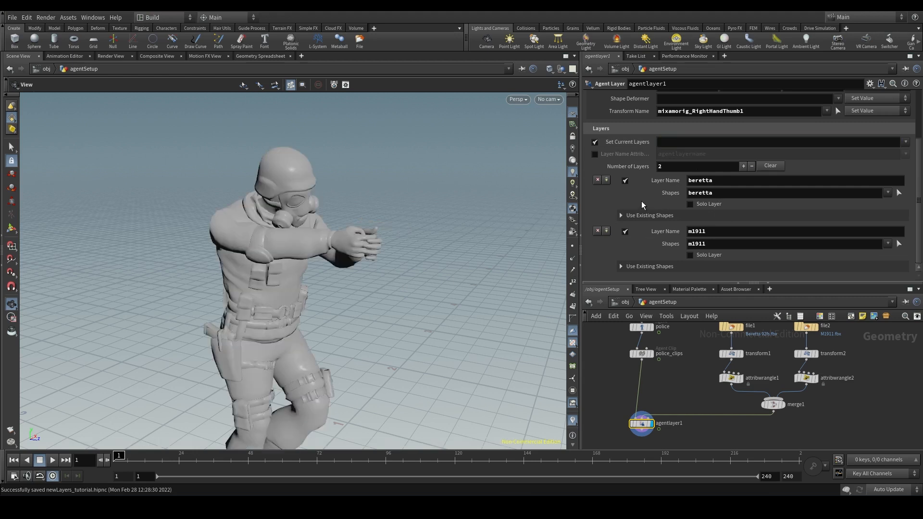
{"action": "scroll", "coordinate": [357, 257], "scroll_direction": "down", "scroll_amount": 4}
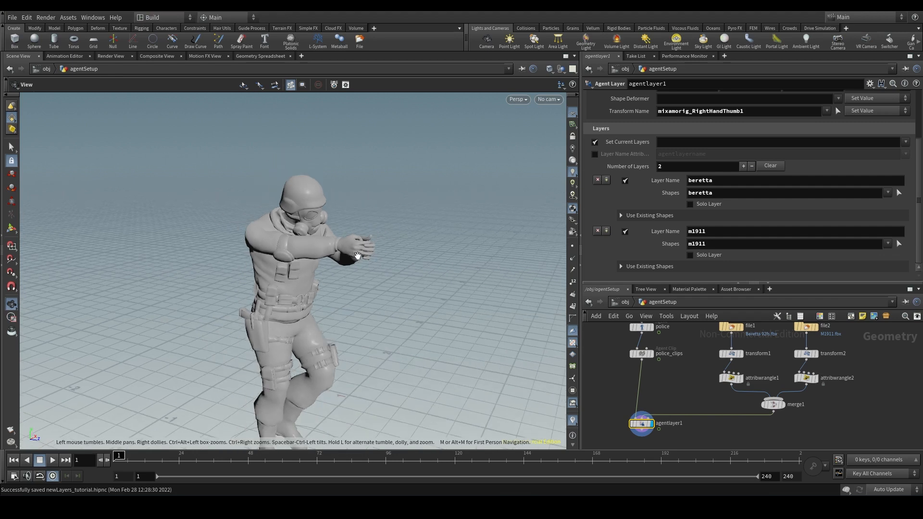
{"action": "middle_click_drag", "start_coordinate": [357, 258], "coordinate": [301, 219]}
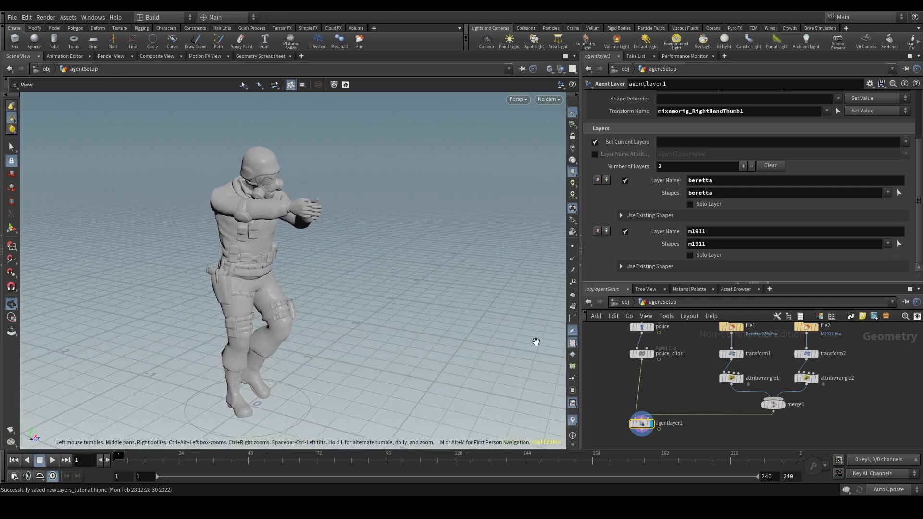
- Add a Crowd Source node below agentlayer1 and view the scattered agents
{"action": "middle_click_drag", "start_coordinate": [700, 391], "coordinate": [710, 324]}
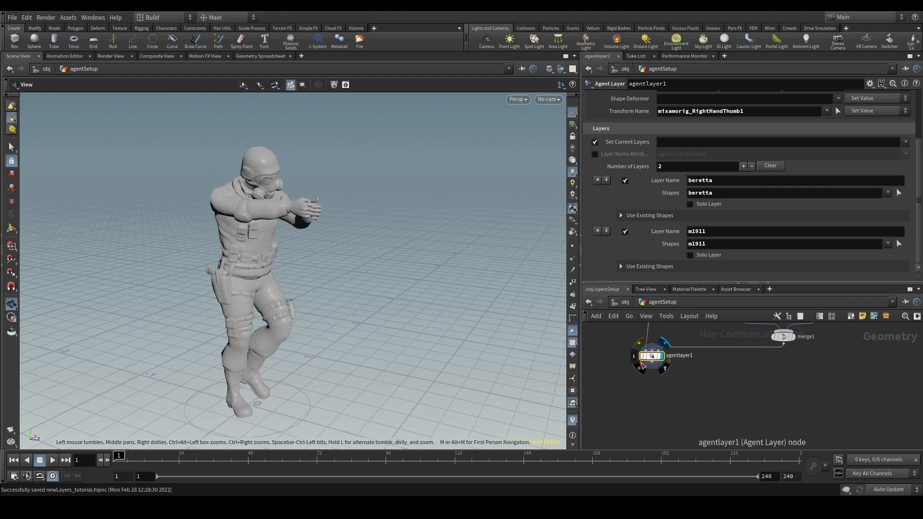
{"action": "key", "text": "Tab"}
{"action": "type", "text": "crow"}
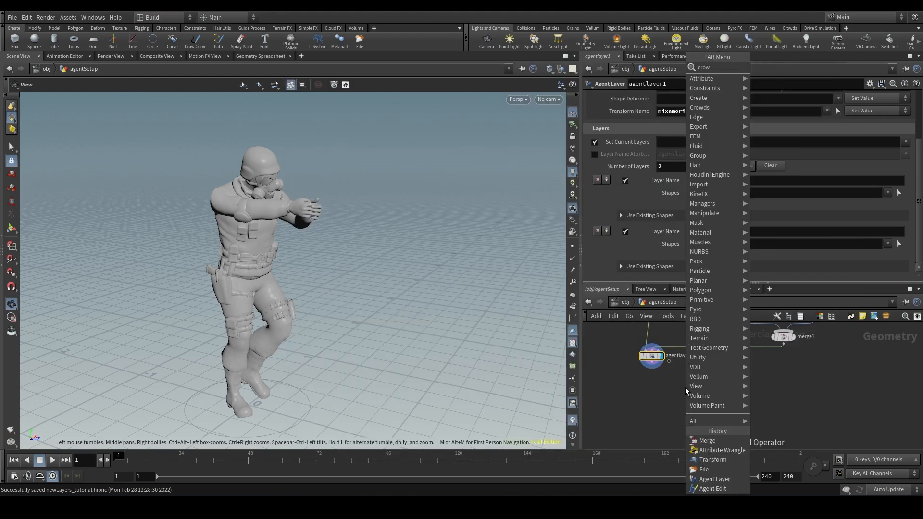
{"action": "type", "text": " so"}
{"action": "key", "text": "Return"}
{"action": "key", "text": "Return"}
{"action": "scroll", "coordinate": [372, 299], "scroll_direction": "down", "scroll_amount": 3}
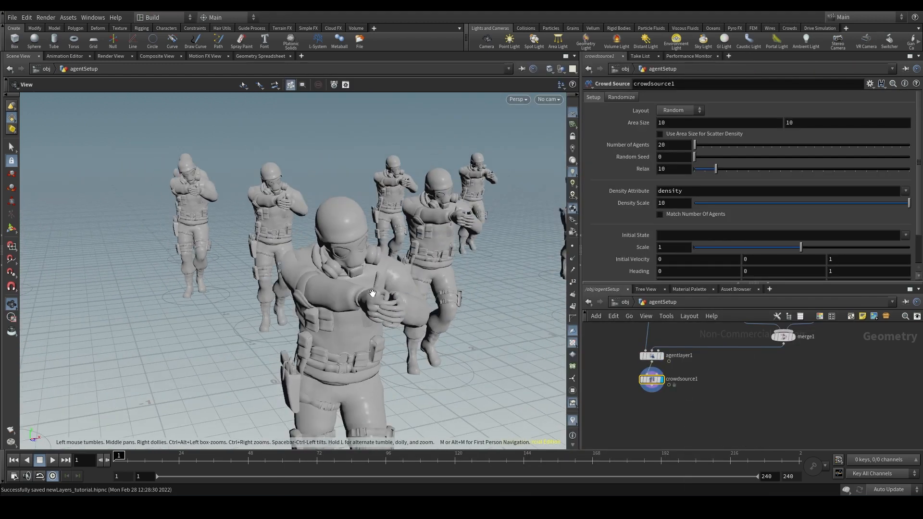
{"action": "left_click_drag", "start_coordinate": [373, 296], "coordinate": [414, 302]}
{"action": "scroll", "coordinate": [416, 302], "scroll_direction": "down", "scroll_amount": 4}
{"action": "middle_click_drag", "start_coordinate": [428, 313], "coordinate": [424, 284]}
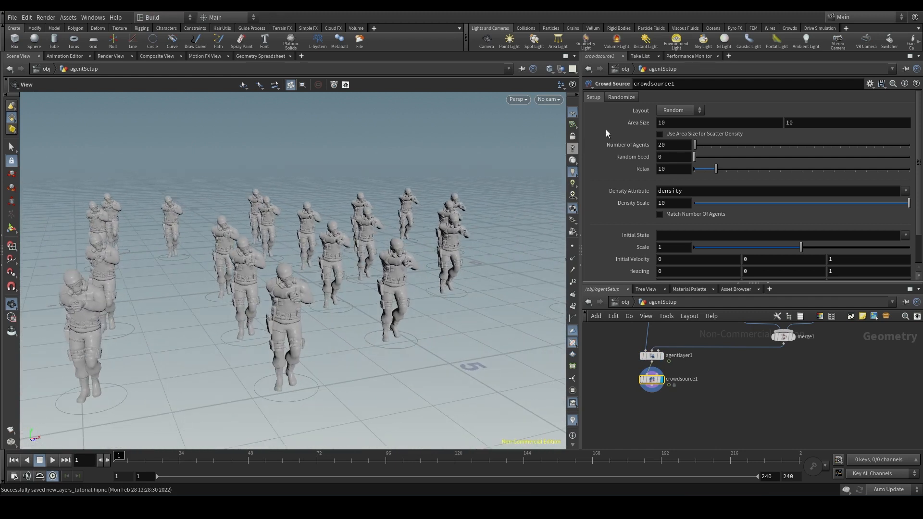
- Try the Randomize Current Layer option on crowdsource1, inspect the agents, and turn the option off again
{"action": "left_click", "coordinate": [618, 98]}
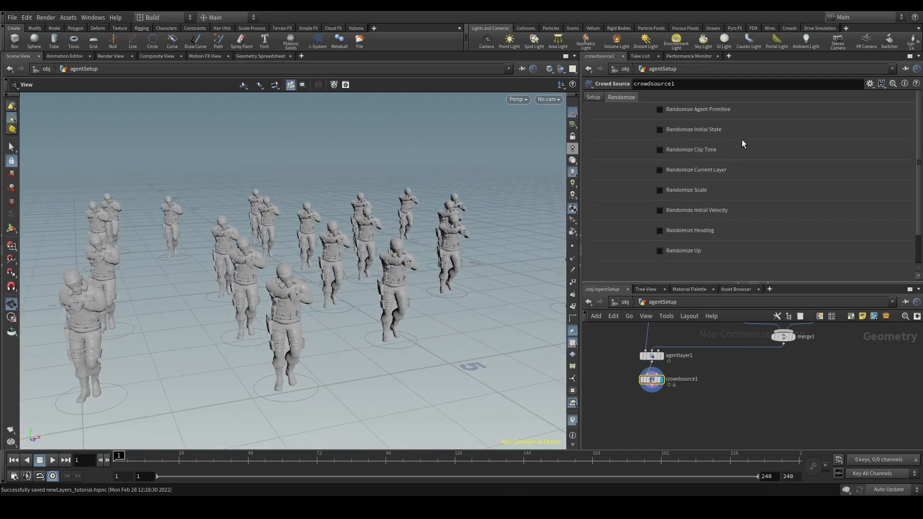
{"action": "left_click", "coordinate": [685, 171]}
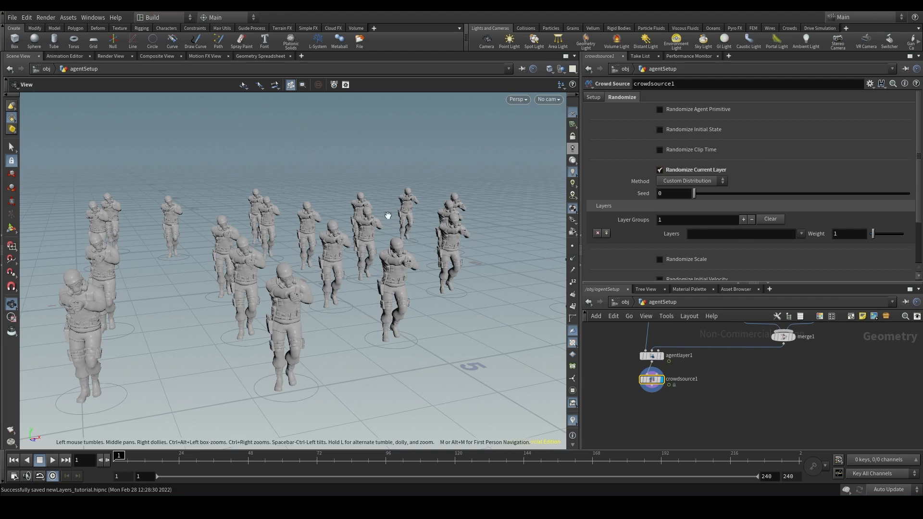
{"action": "scroll", "coordinate": [311, 250], "scroll_direction": "up", "scroll_amount": 5}
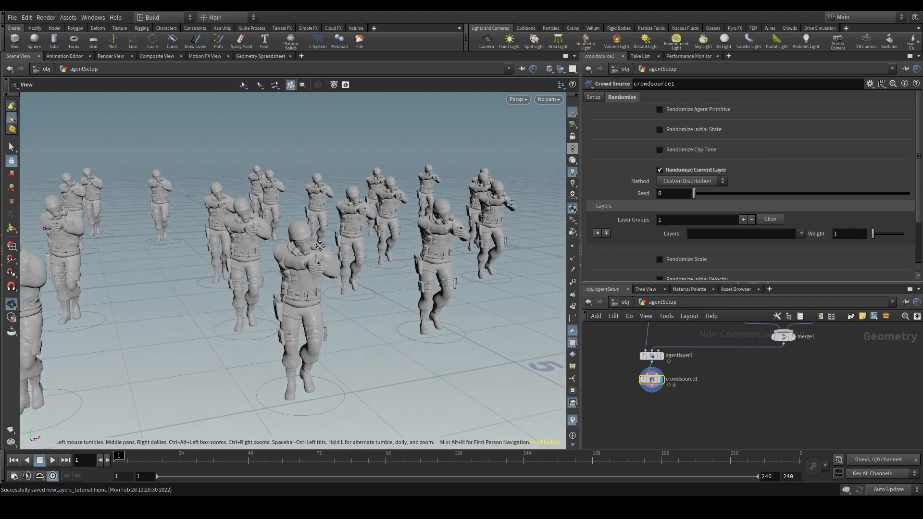
{"action": "mouse_move", "coordinate": [338, 256]}
{"action": "left_mouse_down"}
{"action": "mouse_move", "coordinate": [326, 257]}
{"action": "mouse_move", "coordinate": [331, 249]}
{"action": "left_mouse_up"}
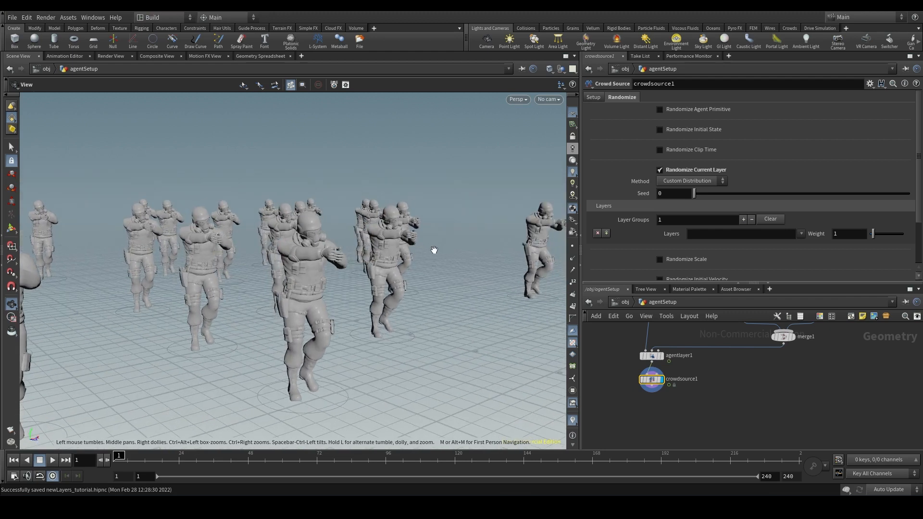
{"action": "left_click", "coordinate": [683, 170]}
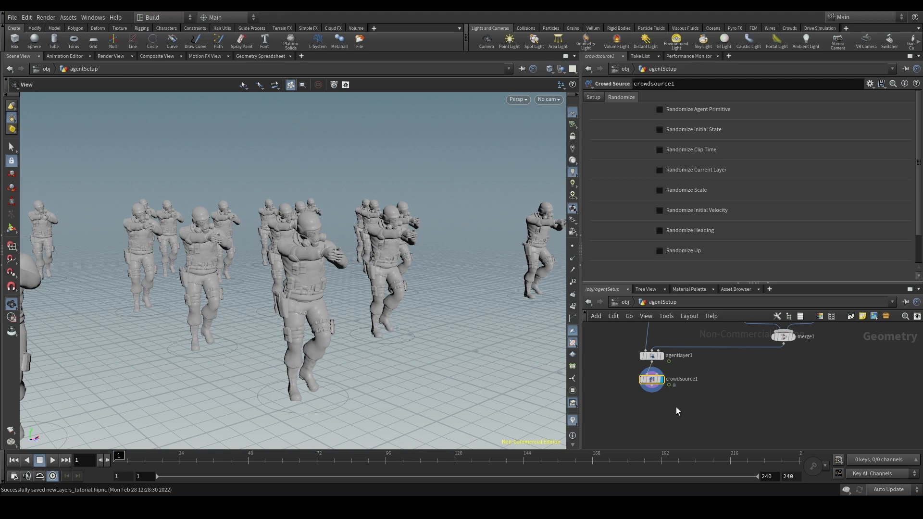
- Add a Crowd Assign Layers node below crowdsource1
{"action": "scroll", "coordinate": [683, 400], "scroll_direction": "up", "scroll_amount": 3}
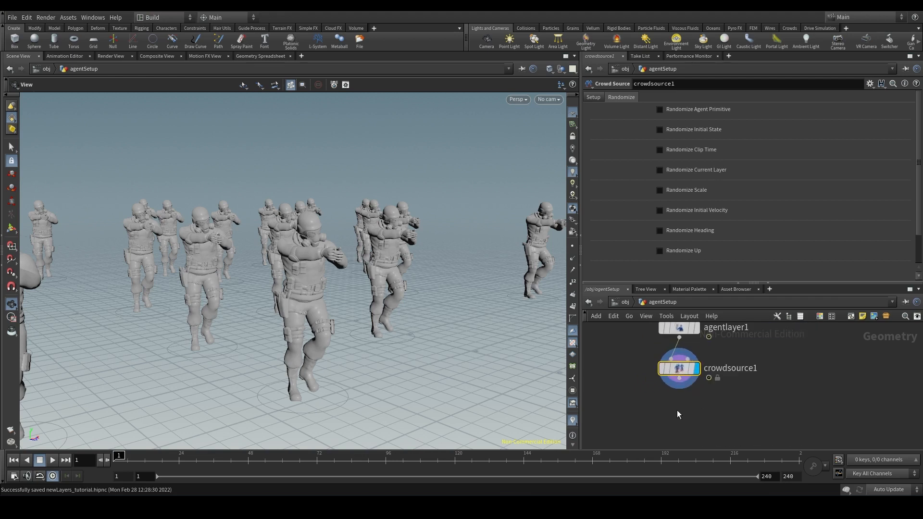
{"action": "key", "text": "Tab"}
{"action": "type", "text": "cr ass"}
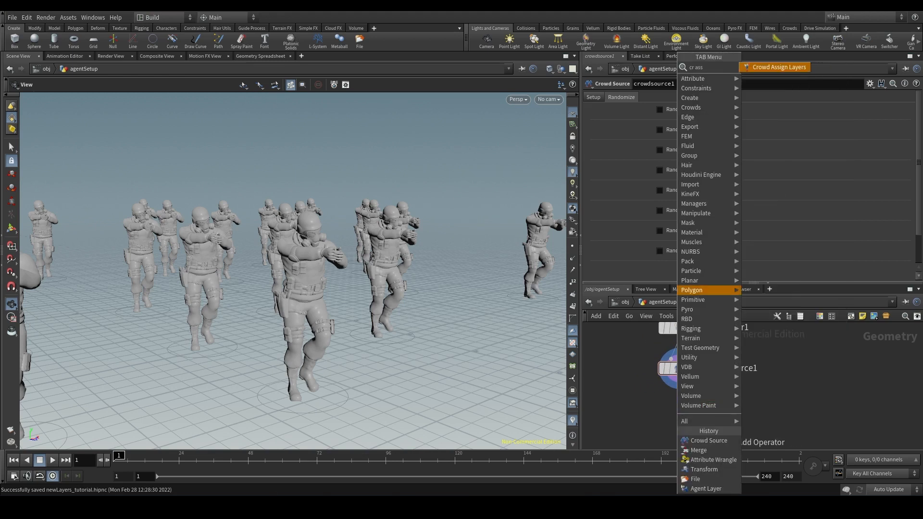
{"action": "key", "text": "Return"}
{"action": "left_click", "coordinate": [679, 409]}
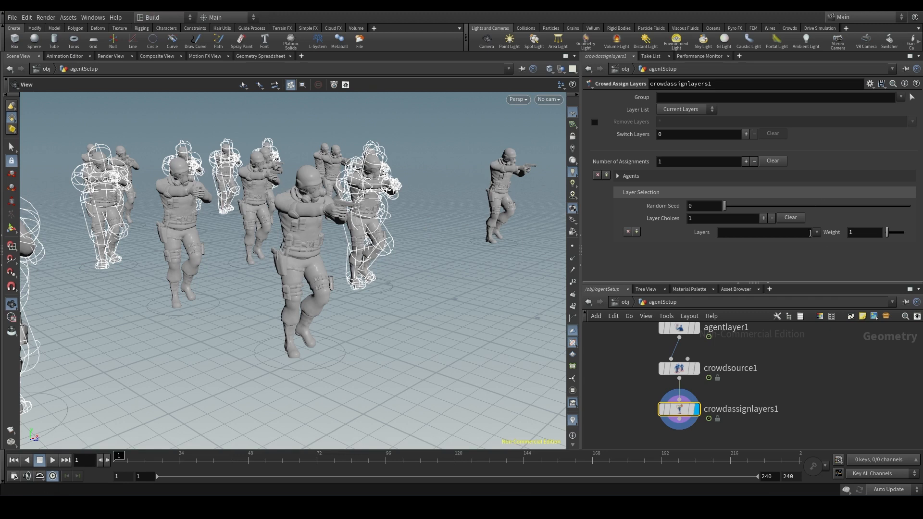
- Define two layer choices on crowdassignlayers1, with beretta for one and m1911 for the other
{"action": "left_click", "coordinate": [817, 232]}
{"action": "left_click", "coordinate": [831, 247]}
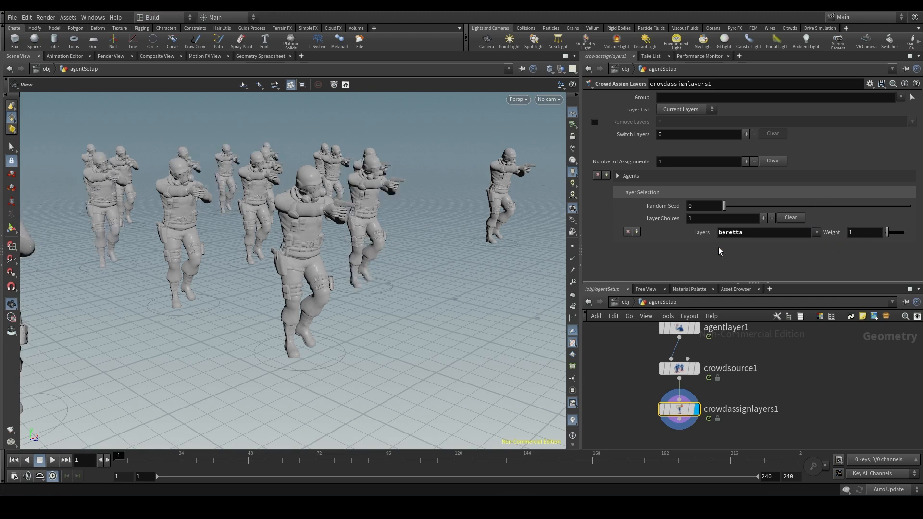
{"action": "left_click", "coordinate": [636, 232]}
{"action": "left_click", "coordinate": [817, 233]}
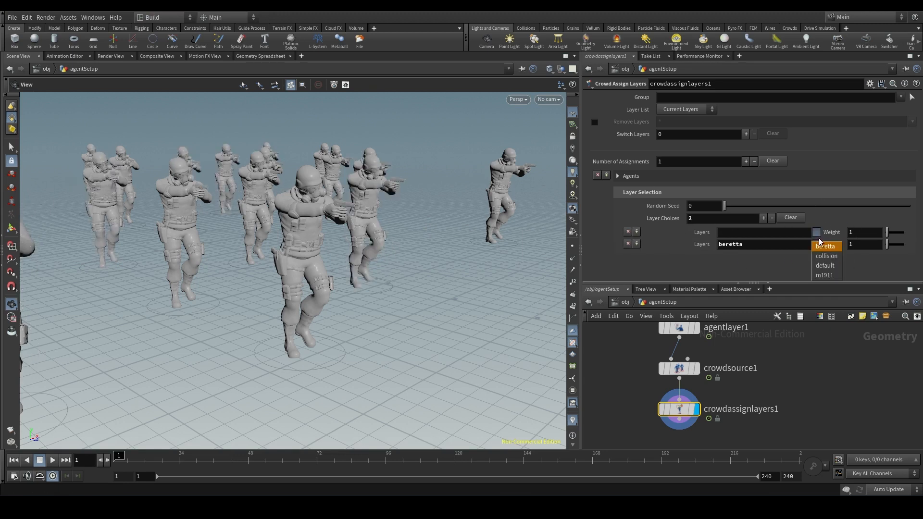
{"action": "left_click", "coordinate": [825, 275]}
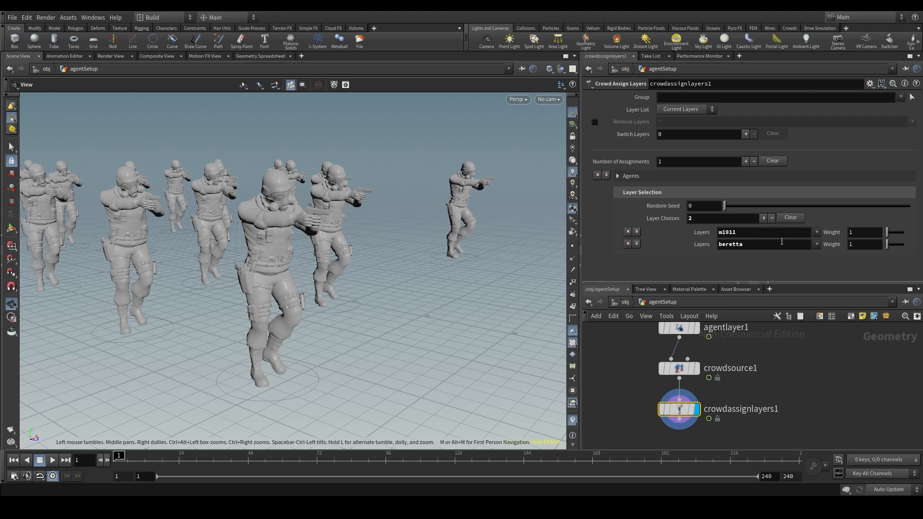
- Set the weight of the m1911 layer choice to 0.1 on crowdassignlayers1
{"action": "scroll", "coordinate": [320, 217], "scroll_direction": "up", "scroll_amount": 5}
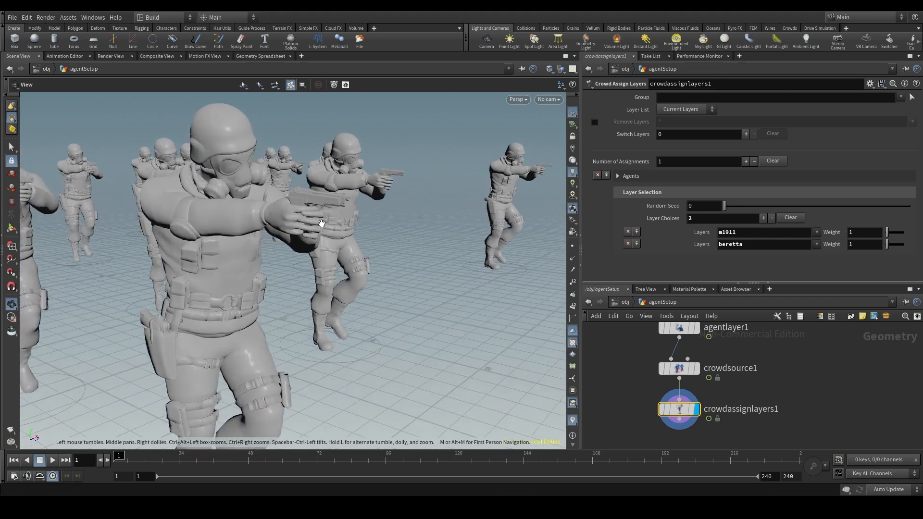
{"action": "scroll", "coordinate": [321, 223], "scroll_direction": "up", "scroll_amount": 3}
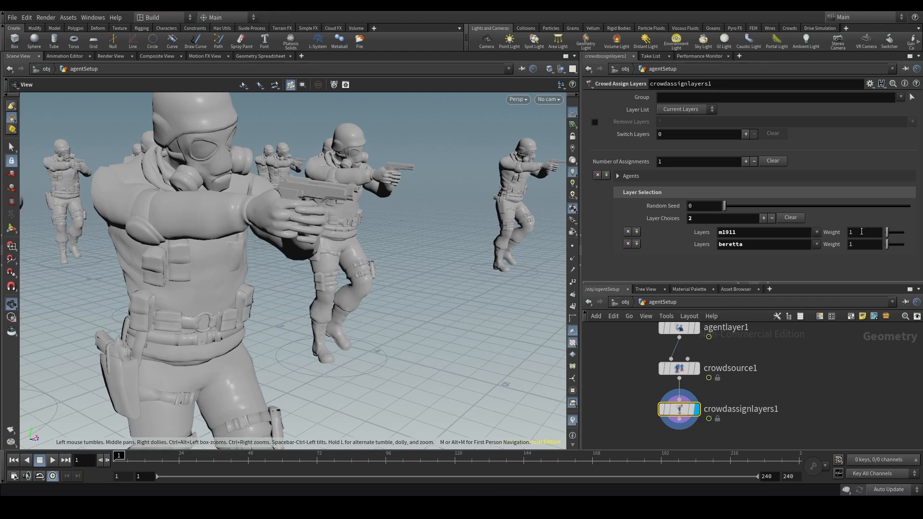
{"action": "double_click", "coordinate": [862, 231]}
{"action": "type", "text": "0.1"}
{"action": "key", "text": "Return"}
- Inspect the pistols held by the crowd agents from several angles
{"action": "left_click_drag", "start_coordinate": [376, 279], "coordinate": [378, 235]}
{"action": "scroll", "coordinate": [361, 264], "scroll_direction": "down", "scroll_amount": 3}
{"action": "scroll", "coordinate": [432, 264], "scroll_direction": "up", "scroll_amount": 4}
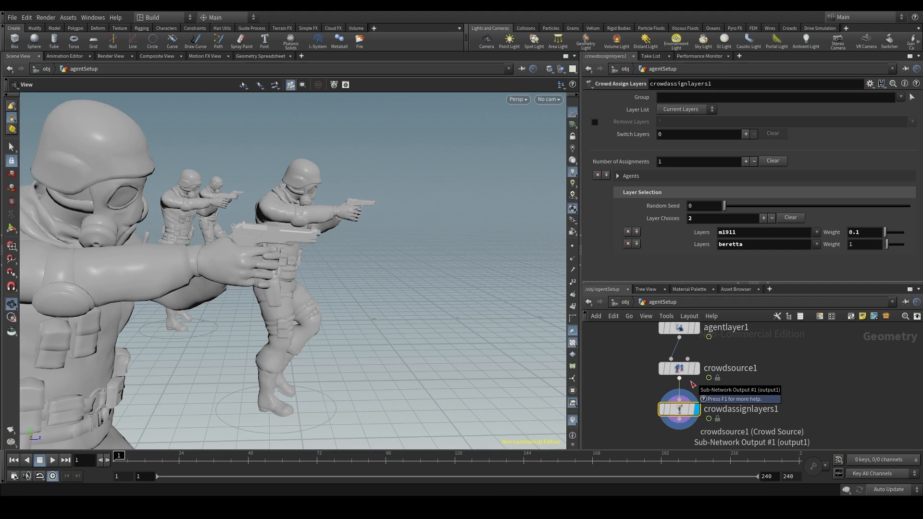
{"action": "middle_click_drag", "start_coordinate": [740, 360], "coordinate": [784, 399]}
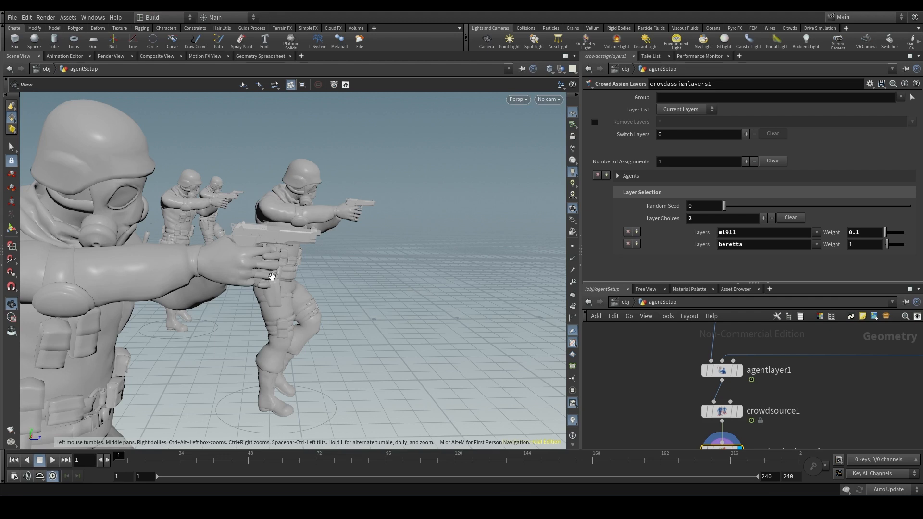
{"action": "left_click_drag", "start_coordinate": [302, 222], "coordinate": [324, 213]}
{"action": "scroll", "coordinate": [330, 225], "scroll_direction": "up", "scroll_amount": 1}
{"action": "middle_click_drag", "start_coordinate": [331, 227], "coordinate": [311, 228]}
{"action": "left_click_drag", "start_coordinate": [308, 237], "coordinate": [300, 239]}
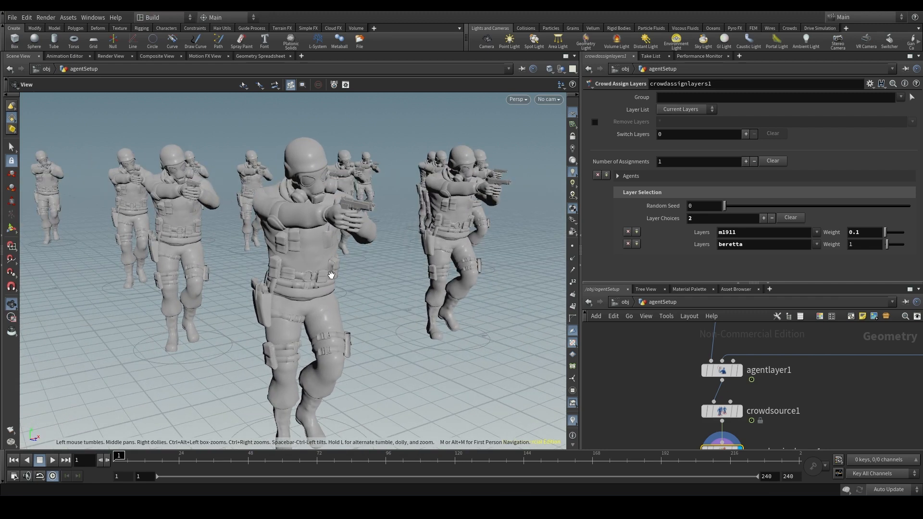
{"action": "left_click_drag", "start_coordinate": [331, 275], "coordinate": [289, 266]}
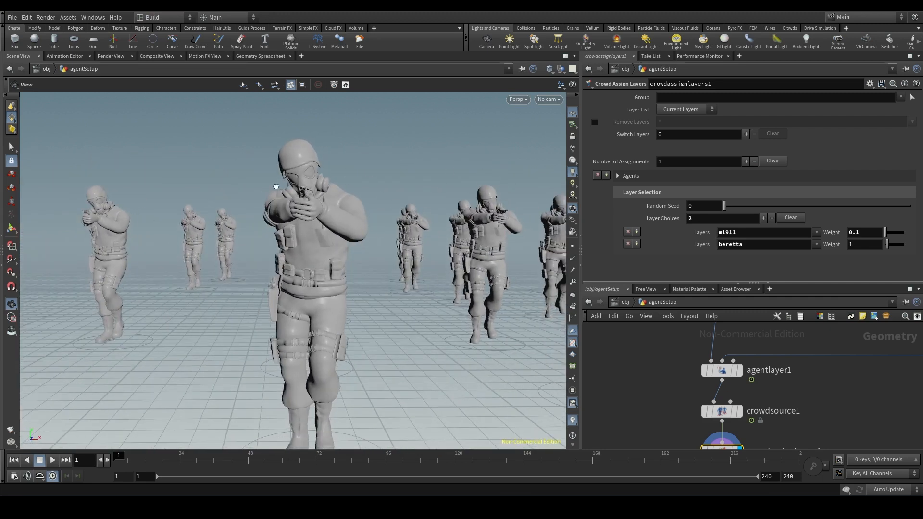
{"action": "left_click_drag", "start_coordinate": [277, 187], "coordinate": [395, 204]}
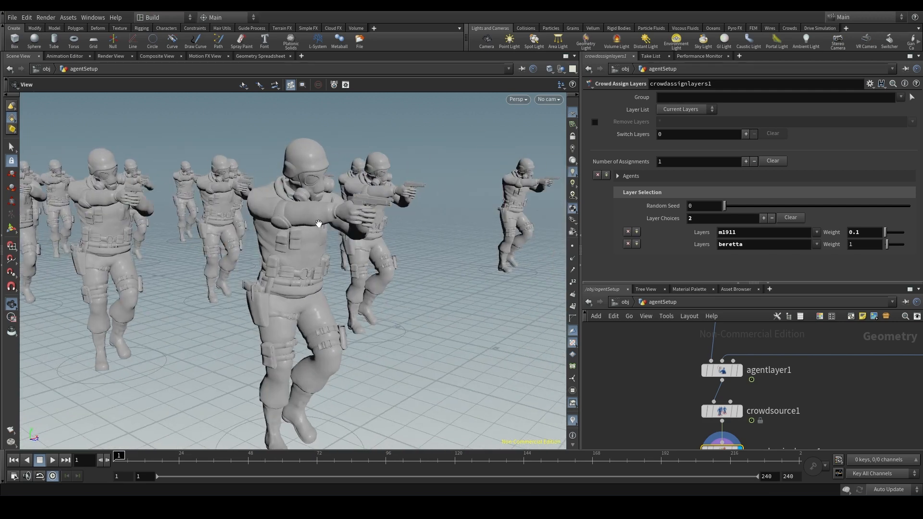
- Bring up the parameters of agentlayer1 and examine how the pistol sits in the front agent's hand
{"action": "left_click", "coordinate": [722, 371]}
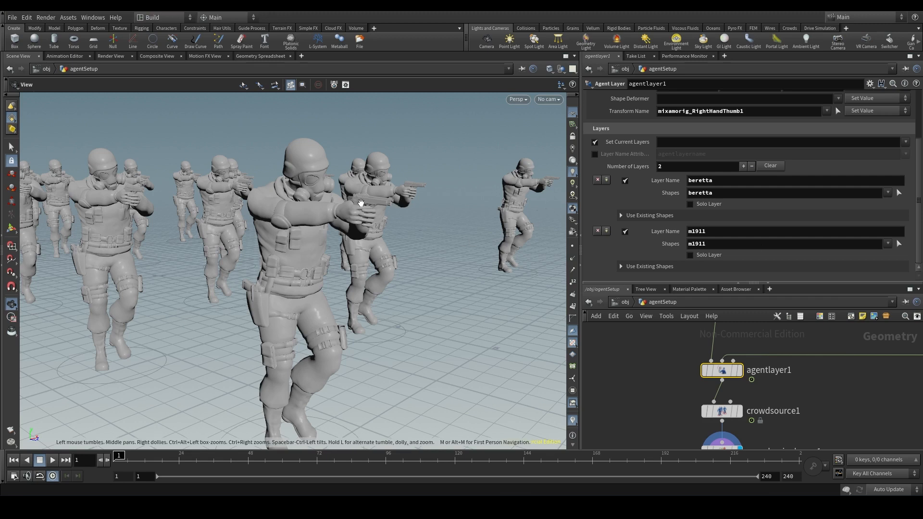
{"action": "left_click_drag", "start_coordinate": [370, 207], "coordinate": [419, 199]}
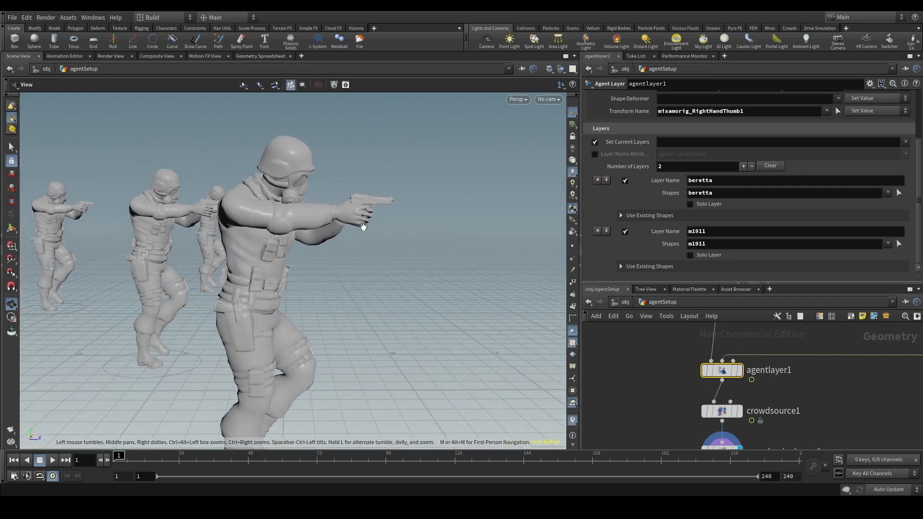
{"action": "scroll", "coordinate": [360, 207], "scroll_direction": "up", "scroll_amount": 5}
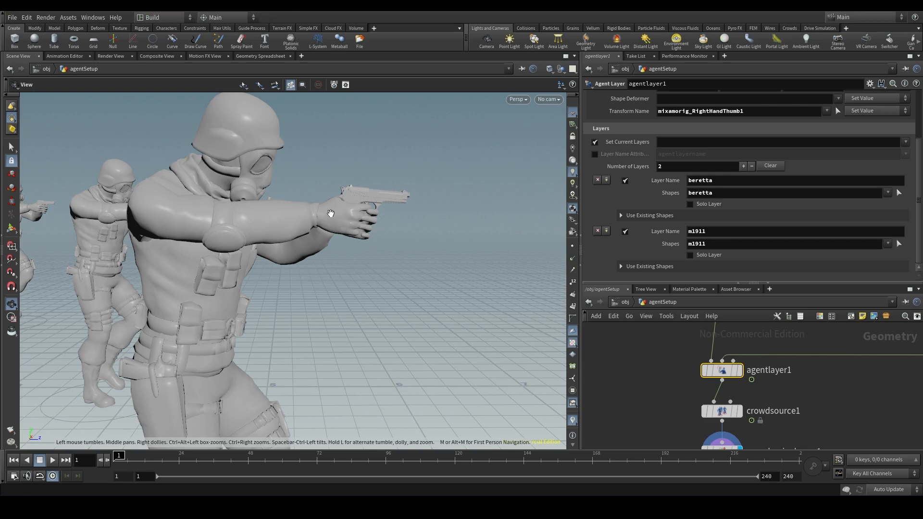
{"action": "left_click_drag", "start_coordinate": [355, 199], "coordinate": [270, 214]}
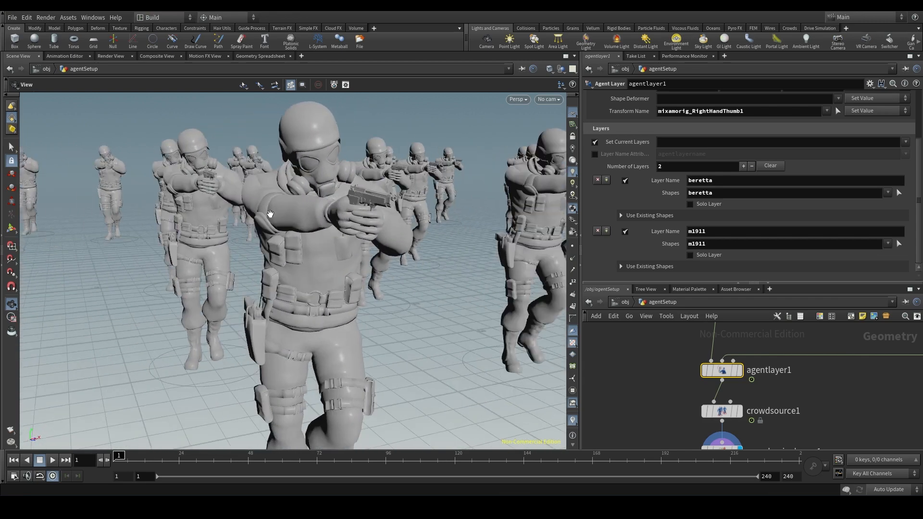
{"action": "scroll", "coordinate": [378, 222], "scroll_direction": "down", "scroll_amount": 5}
{"action": "left_click_drag", "start_coordinate": [378, 222], "coordinate": [308, 222]}
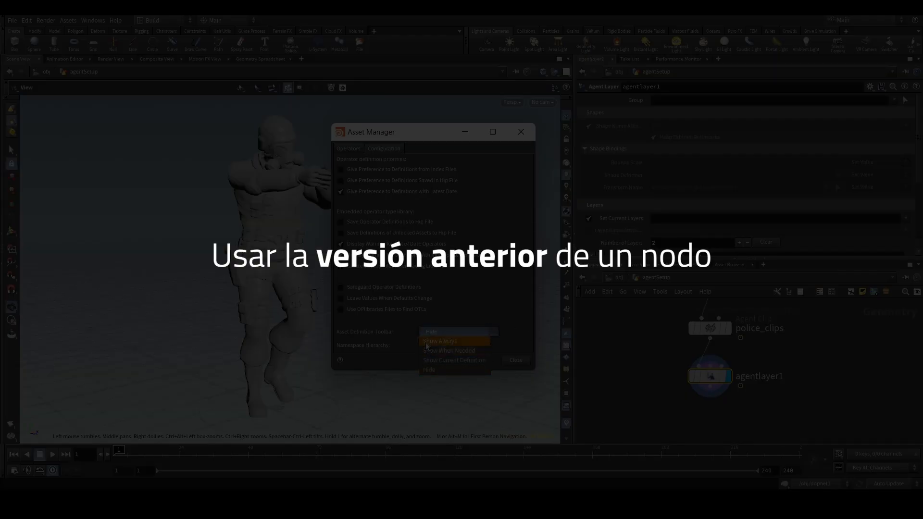
{"action": "left_click", "coordinate": [442, 342]}
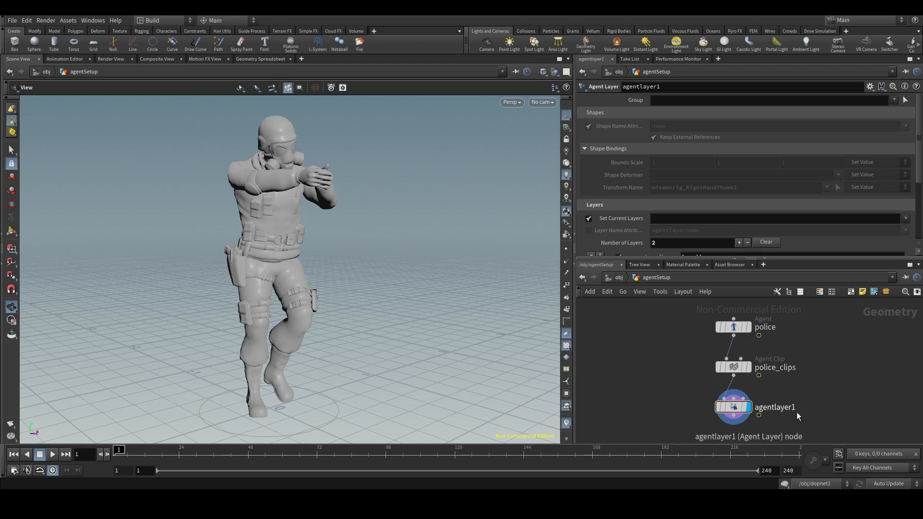
{"action": "mouse_move", "coordinate": [732, 409]}
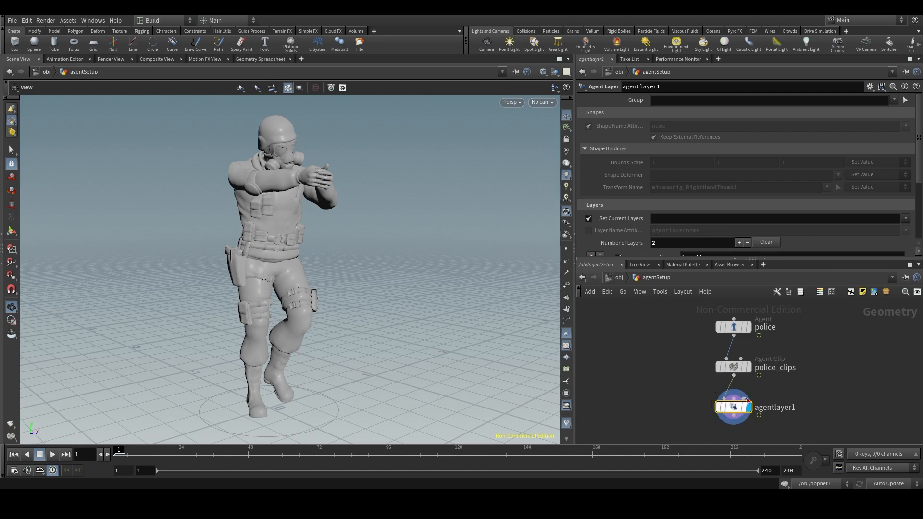
{"action": "middle_click_drag", "start_coordinate": [840, 397], "coordinate": [836, 364]}
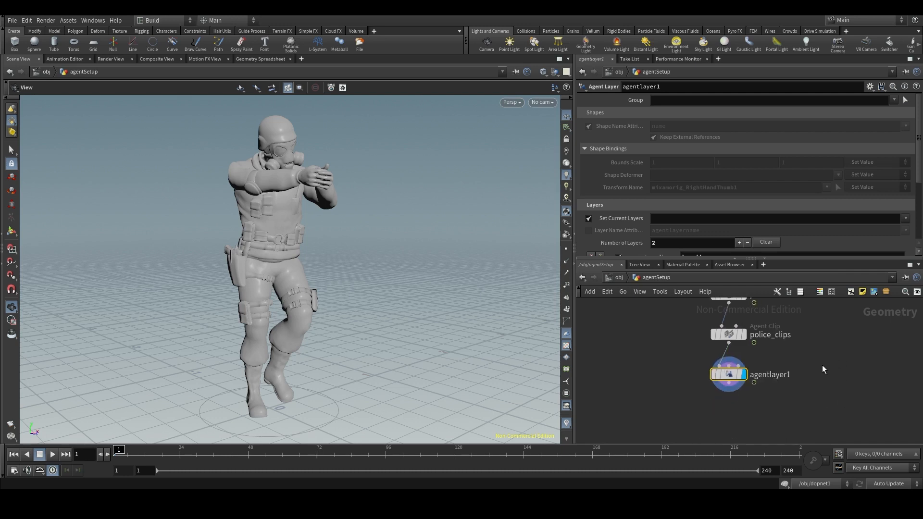
{"action": "scroll", "coordinate": [823, 365], "scroll_direction": "up", "scroll_amount": 1}
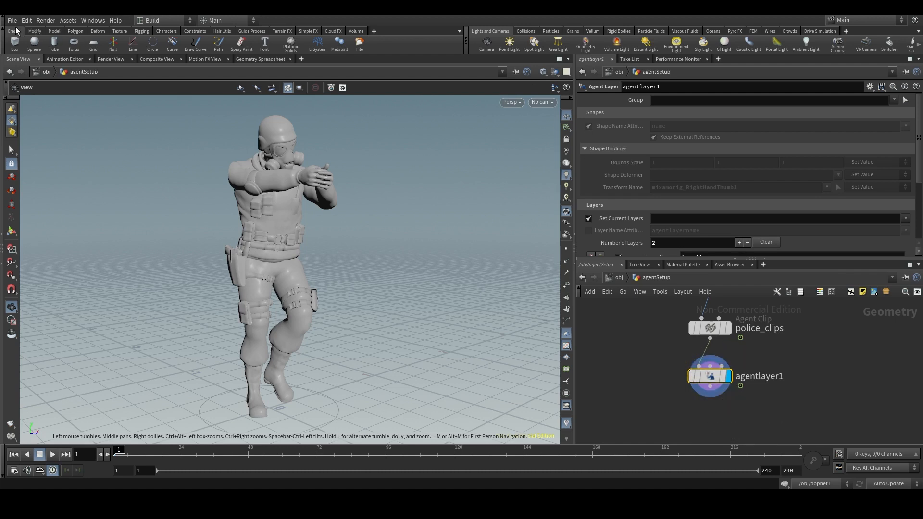
- Set the Asset Definition Toolbar option to Show Always in the Asset Manager configuration
{"action": "left_click", "coordinate": [73, 22]}
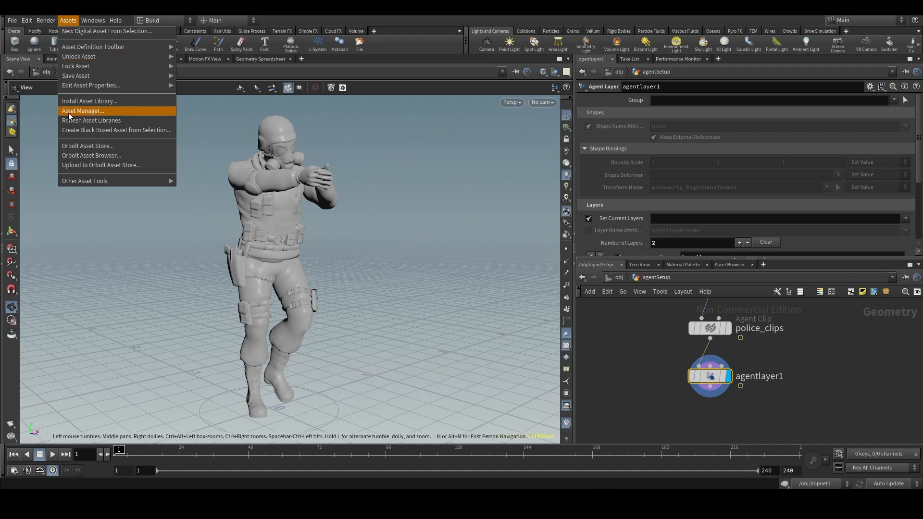
{"action": "left_click", "coordinate": [110, 110]}
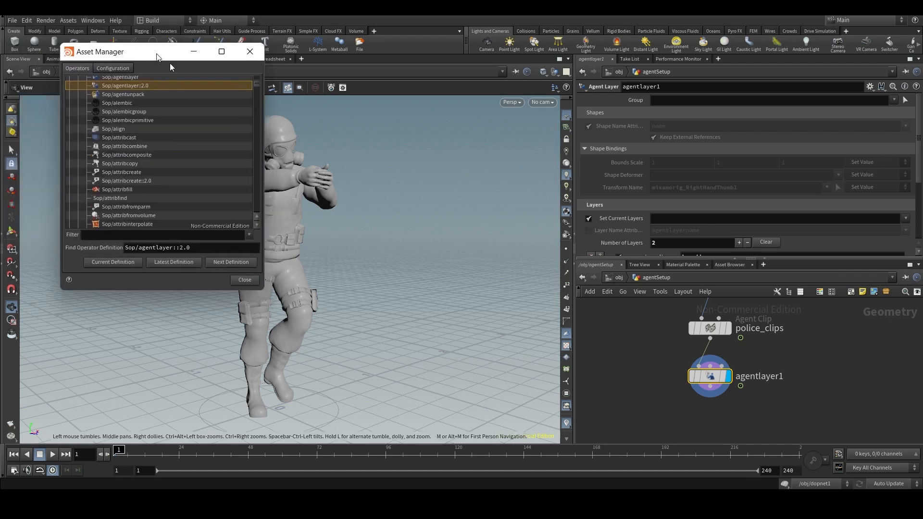
{"action": "left_click_drag", "start_coordinate": [159, 52], "coordinate": [429, 138]}
{"action": "scroll", "coordinate": [451, 223], "scroll_direction": "down", "scroll_amount": 6}
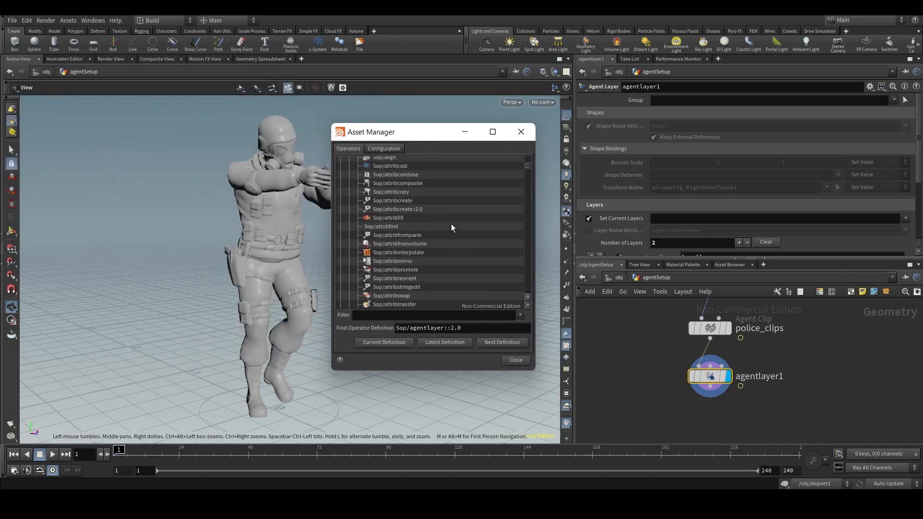
{"action": "scroll", "coordinate": [453, 255], "scroll_direction": "up", "scroll_amount": 8}
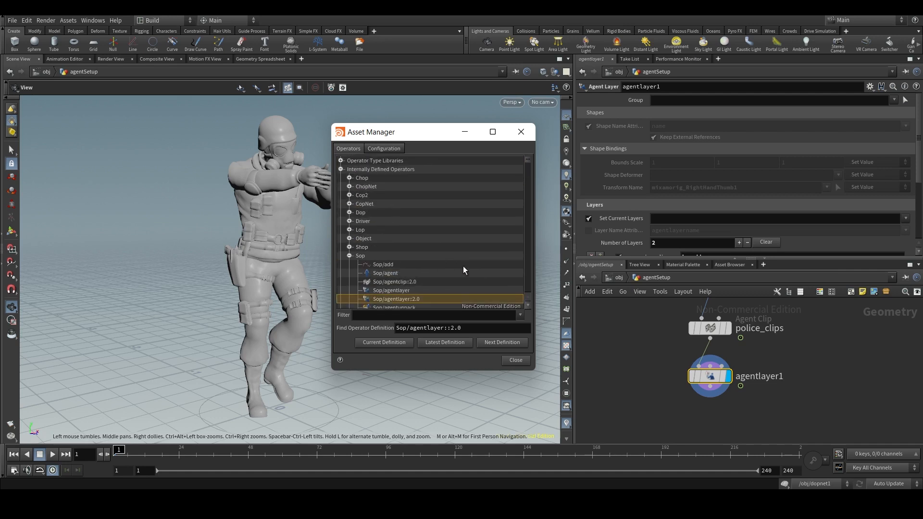
{"action": "left_click", "coordinate": [391, 148]}
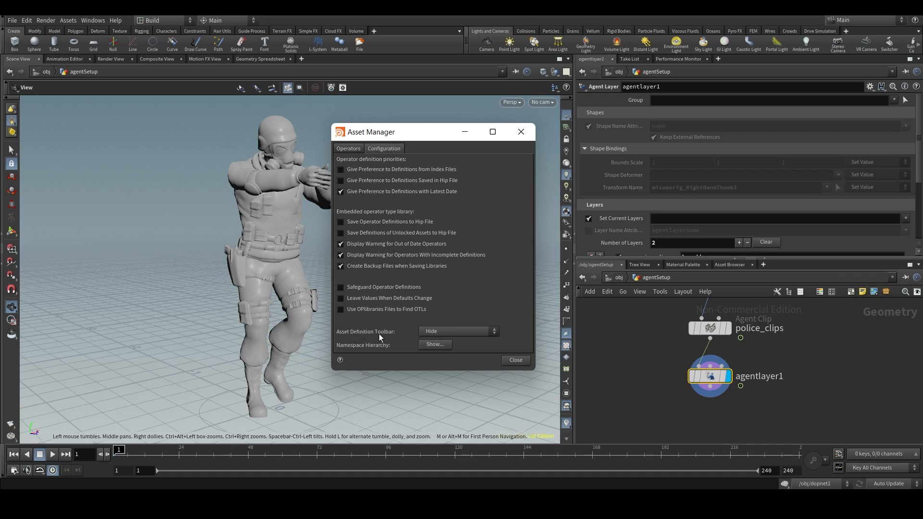
{"action": "left_click", "coordinate": [448, 332]}
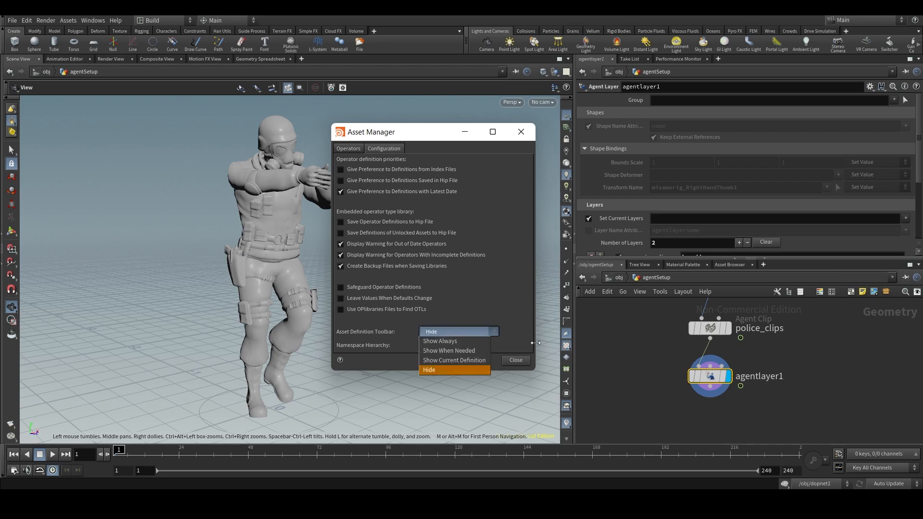
{"action": "left_click", "coordinate": [437, 342]}
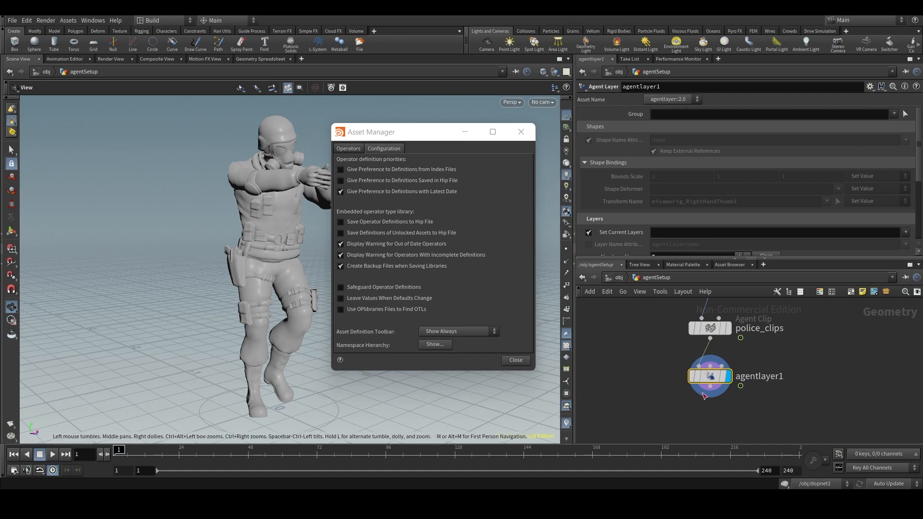
- Switch agentlayer1 from agentlayer::2.0 to the older agentlayer asset version and look through its parameters
{"action": "left_click", "coordinate": [691, 99]}
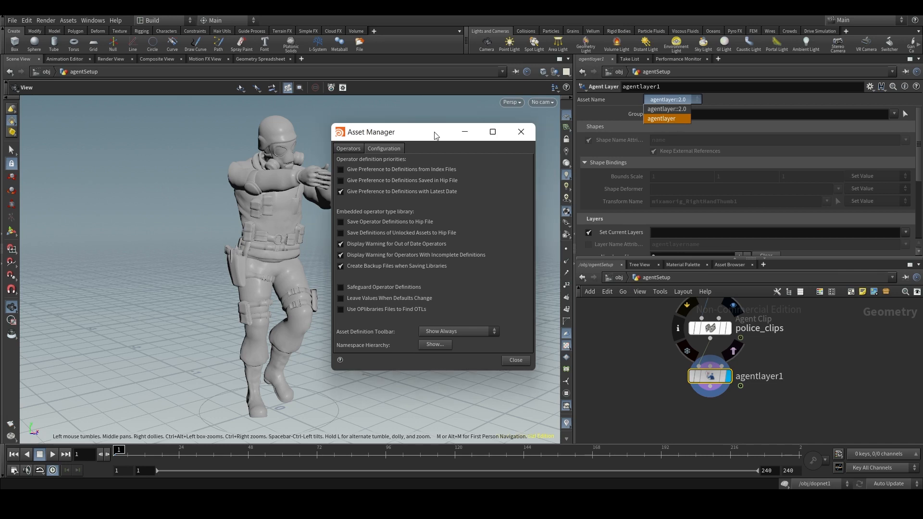
{"action": "left_click", "coordinate": [667, 109]}
{"action": "scroll", "coordinate": [716, 396], "scroll_direction": "up", "scroll_amount": 2}
{"action": "scroll", "coordinate": [715, 394], "scroll_direction": "up", "scroll_amount": 2}
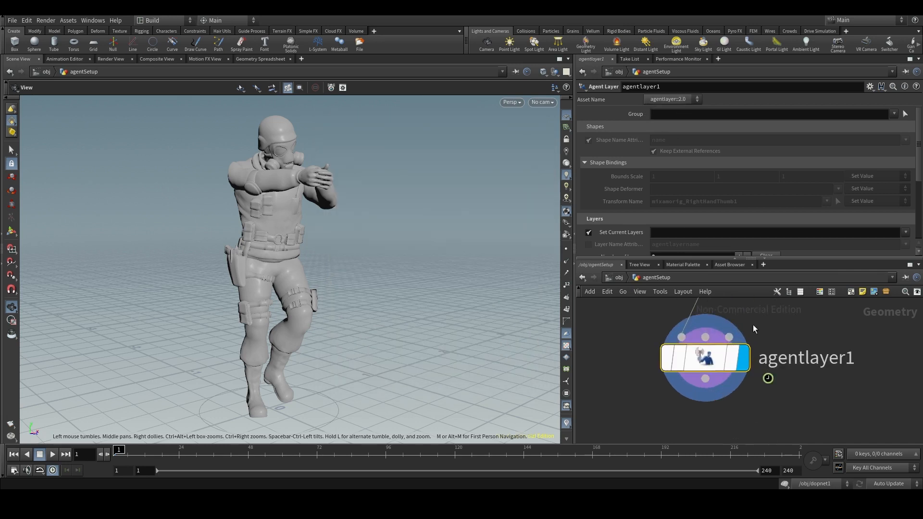
{"action": "left_click", "coordinate": [683, 101]}
{"action": "left_click", "coordinate": [674, 117]}
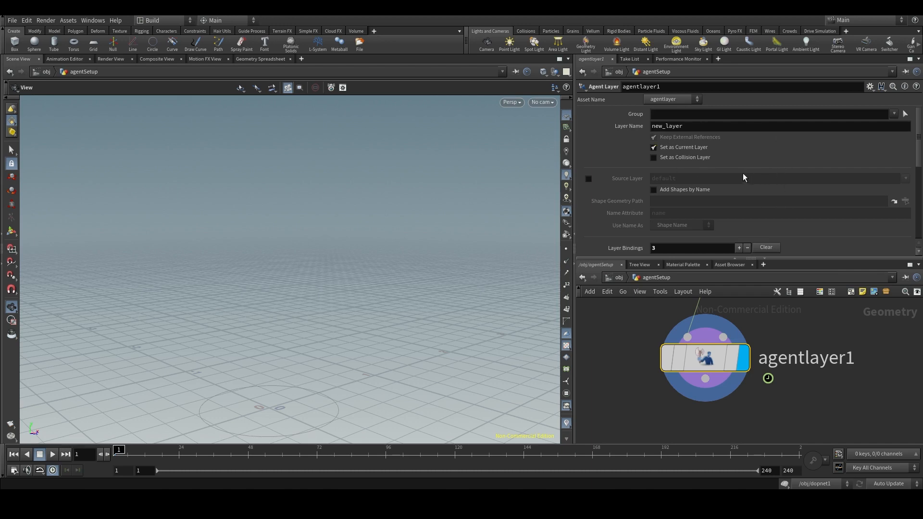
{"action": "scroll", "coordinate": [743, 177], "scroll_direction": "down", "scroll_amount": 10}
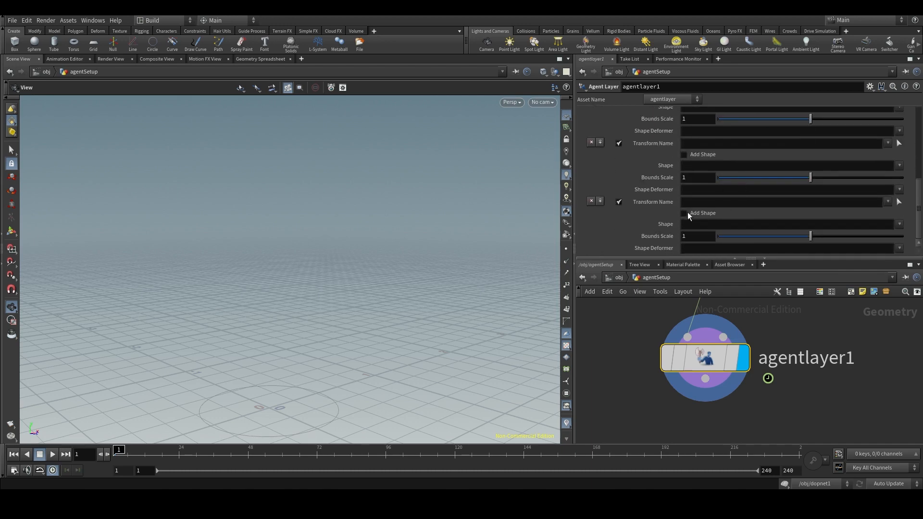
{"action": "scroll", "coordinate": [722, 193], "scroll_direction": "up", "scroll_amount": 10}
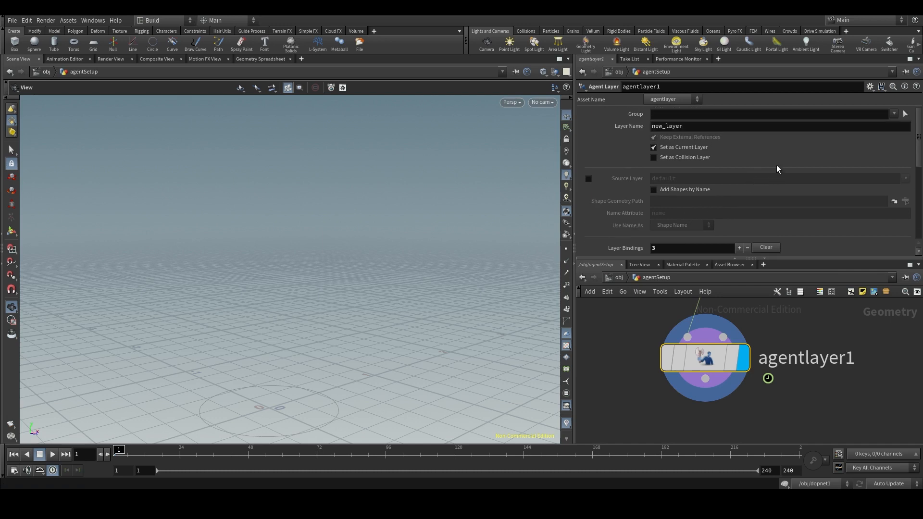